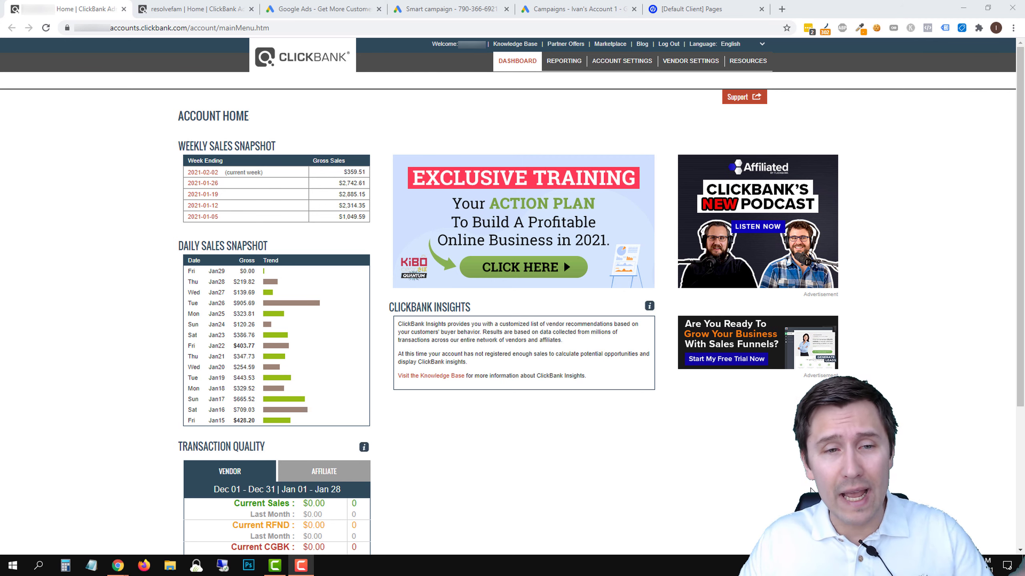
Close the first ClickBank account page and list all Marketplace products from the resolvefam account
{"action": "left_click", "coordinate": [47, 27]}
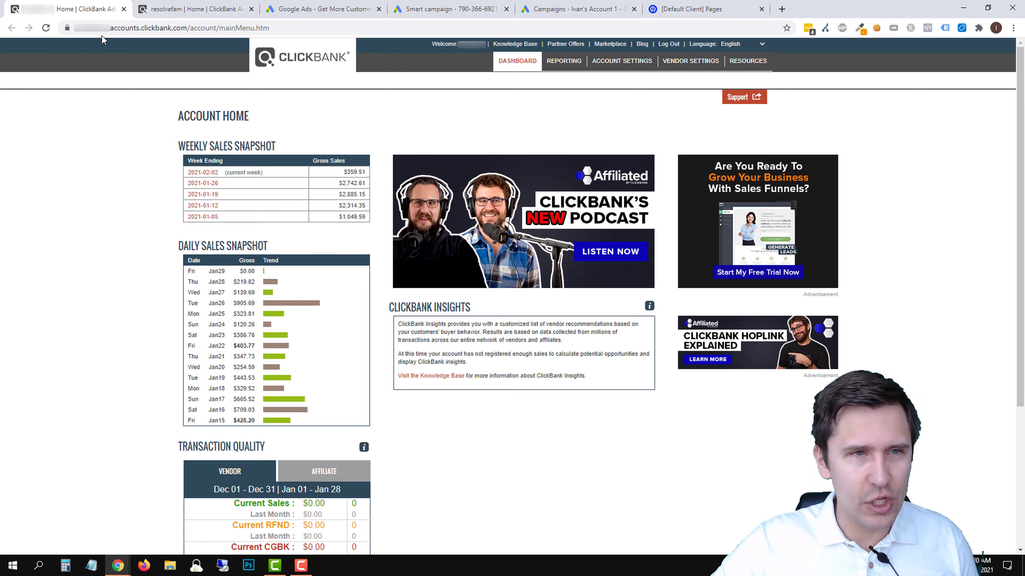
{"action": "left_click", "coordinate": [124, 9]}
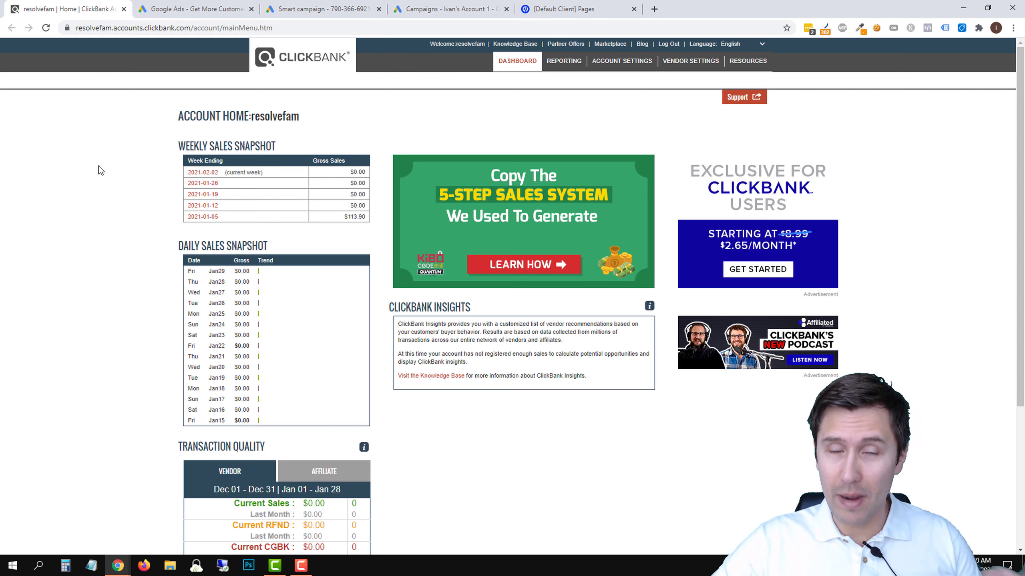
{"action": "left_click", "coordinate": [601, 44]}
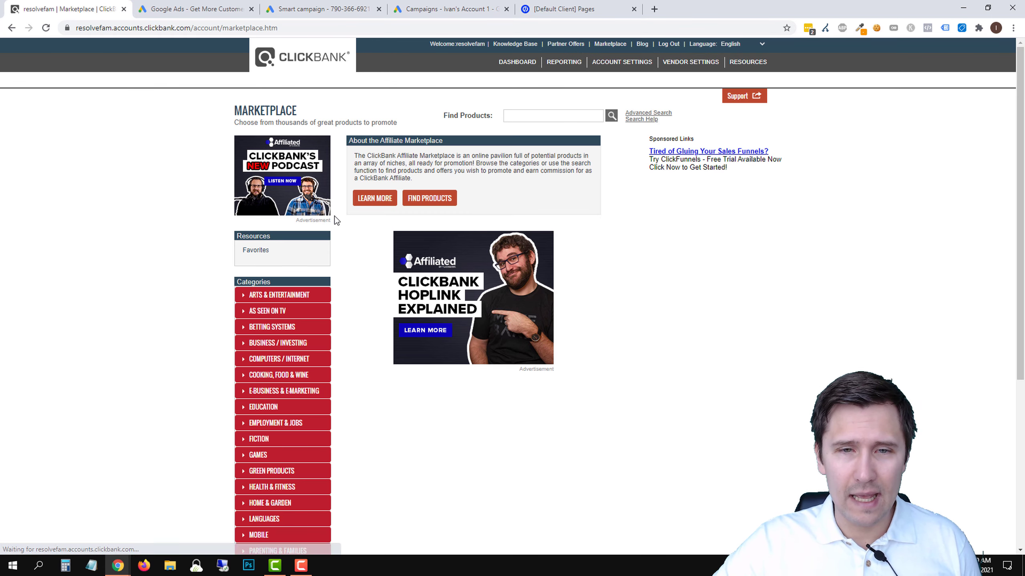
{"action": "left_click", "coordinate": [612, 117]}
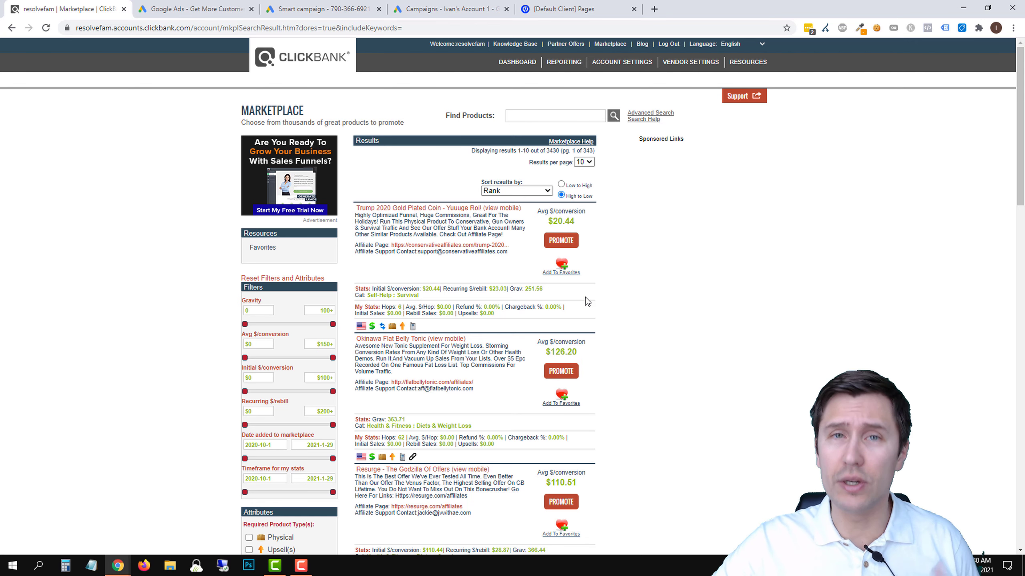
Examine the Marketplace offers and compare their average earnings per conversion, including the Synapse Xt offer
{"action": "scroll", "coordinate": [583, 316], "scroll_direction": "down", "scroll_amount": 3}
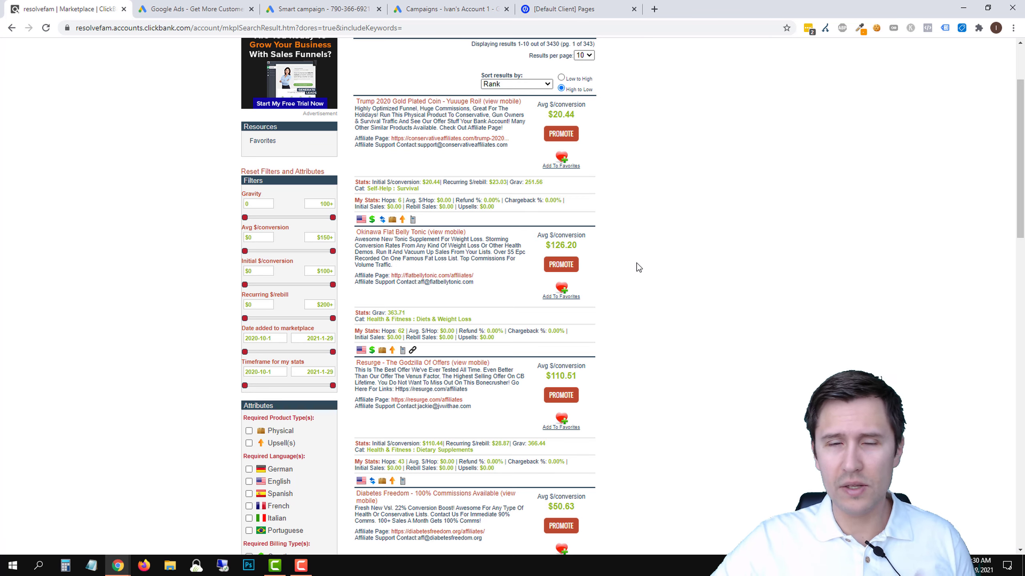
{"action": "scroll", "coordinate": [636, 263], "scroll_direction": "down", "scroll_amount": 4}
{"action": "scroll", "coordinate": [637, 274], "scroll_direction": "down", "scroll_amount": 6}
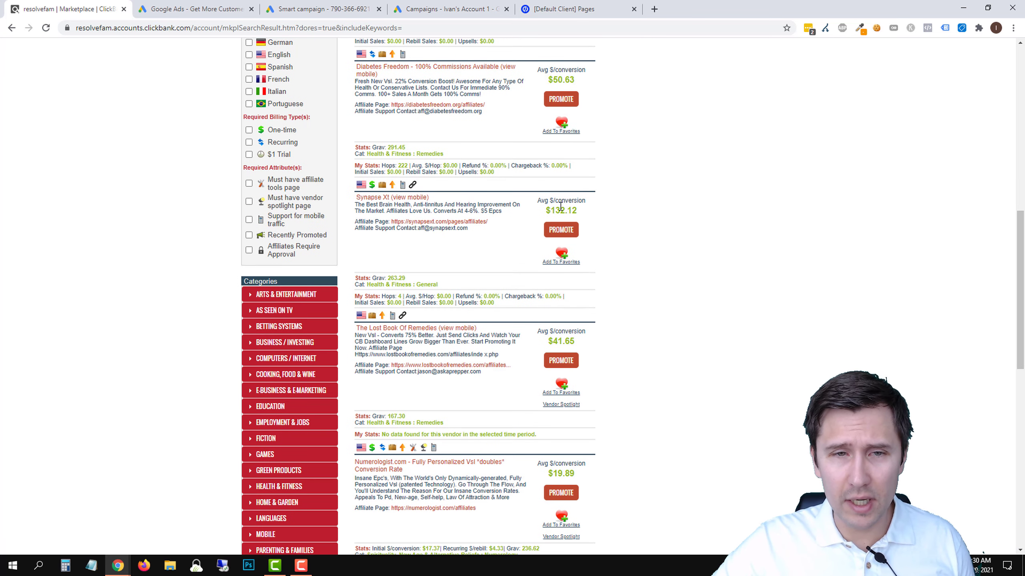
{"action": "scroll", "coordinate": [598, 168], "scroll_direction": "up", "scroll_amount": 1}
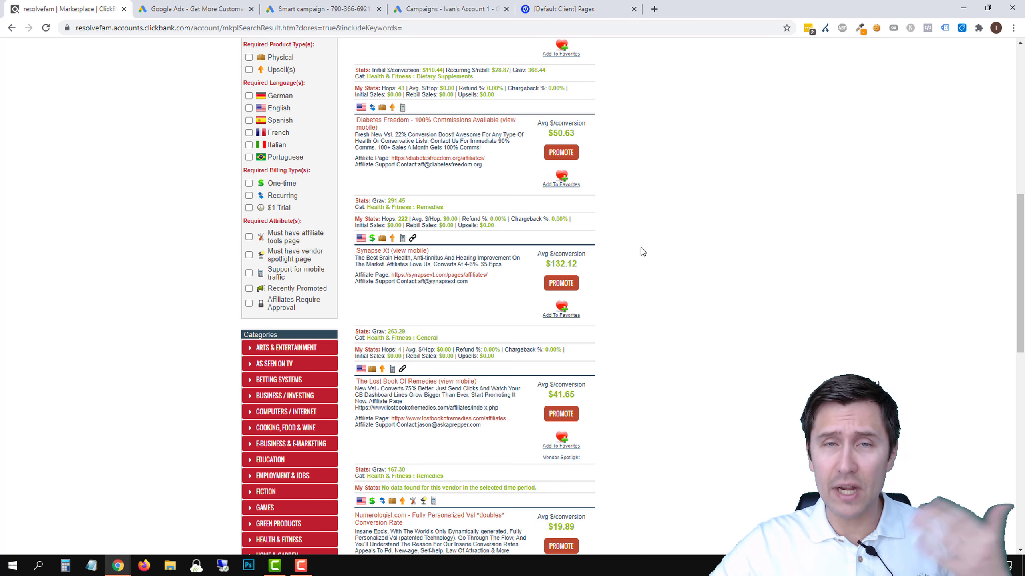
{"action": "scroll", "coordinate": [642, 263], "scroll_direction": "up", "scroll_amount": 4}
{"action": "scroll", "coordinate": [630, 271], "scroll_direction": "down", "scroll_amount": 5}
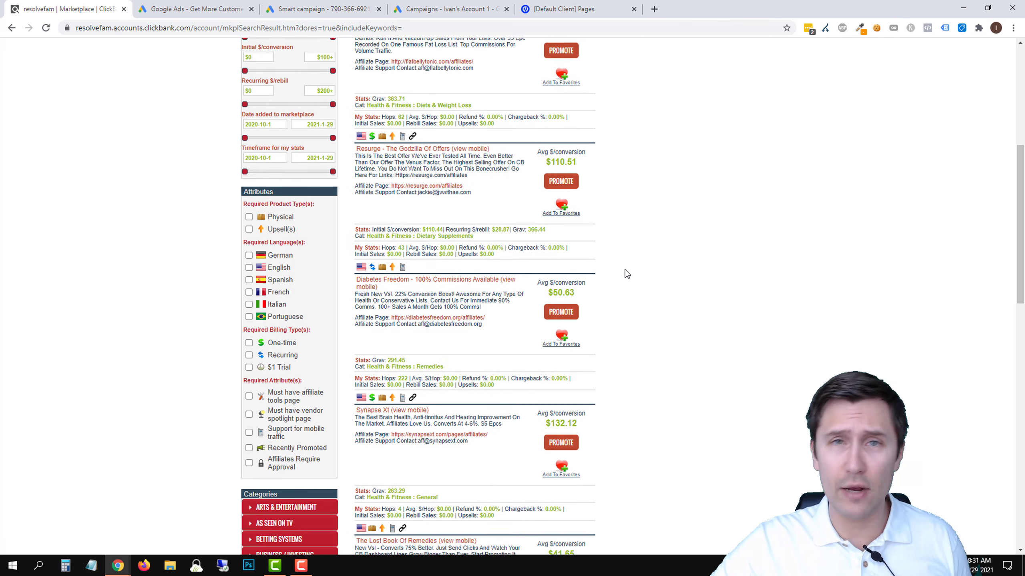
{"action": "scroll", "coordinate": [597, 298], "scroll_direction": "up", "scroll_amount": 2}
{"action": "scroll", "coordinate": [575, 323], "scroll_direction": "down", "scroll_amount": 3}
{"action": "scroll", "coordinate": [576, 296], "scroll_direction": "up", "scroll_amount": 2}
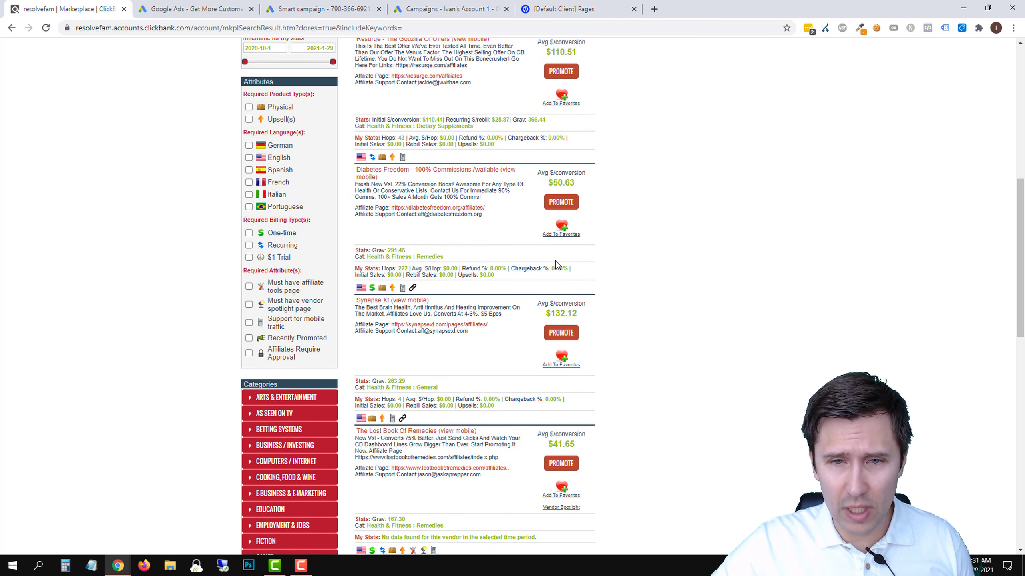
{"action": "left_click_drag", "start_coordinate": [547, 318], "coordinate": [632, 326]}
{"action": "scroll", "coordinate": [632, 326], "scroll_direction": "up", "scroll_amount": 3}
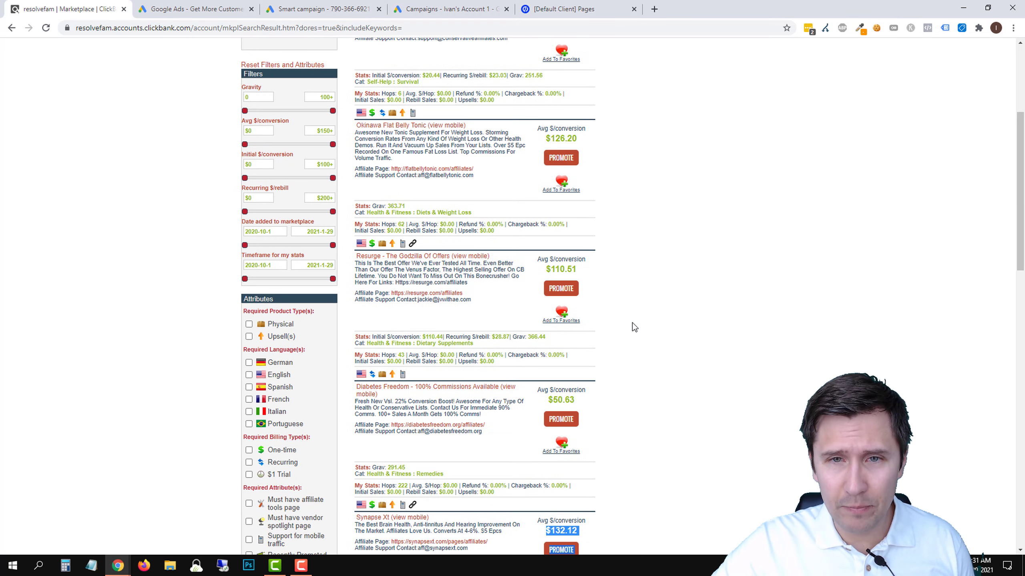
{"action": "scroll", "coordinate": [632, 323], "scroll_direction": "down", "scroll_amount": 3}
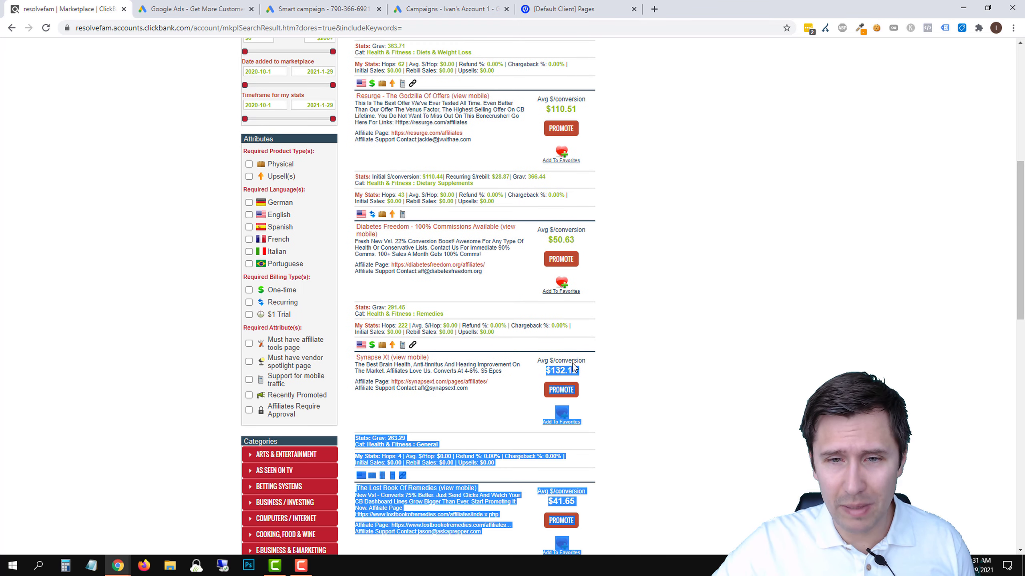
Open the Synapse Xt sales page and review its headline and listed benefits
{"action": "left_click", "coordinate": [370, 357]}
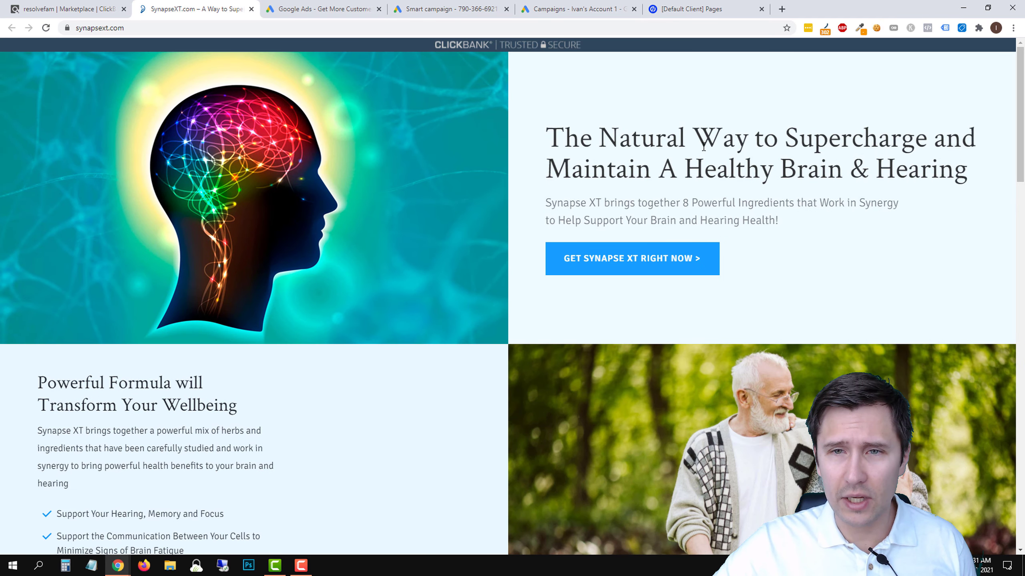
{"action": "left_click_drag", "start_coordinate": [625, 138], "coordinate": [812, 142]}
{"action": "left_click", "coordinate": [618, 195]}
{"action": "scroll", "coordinate": [621, 189], "scroll_direction": "down", "scroll_amount": 5}
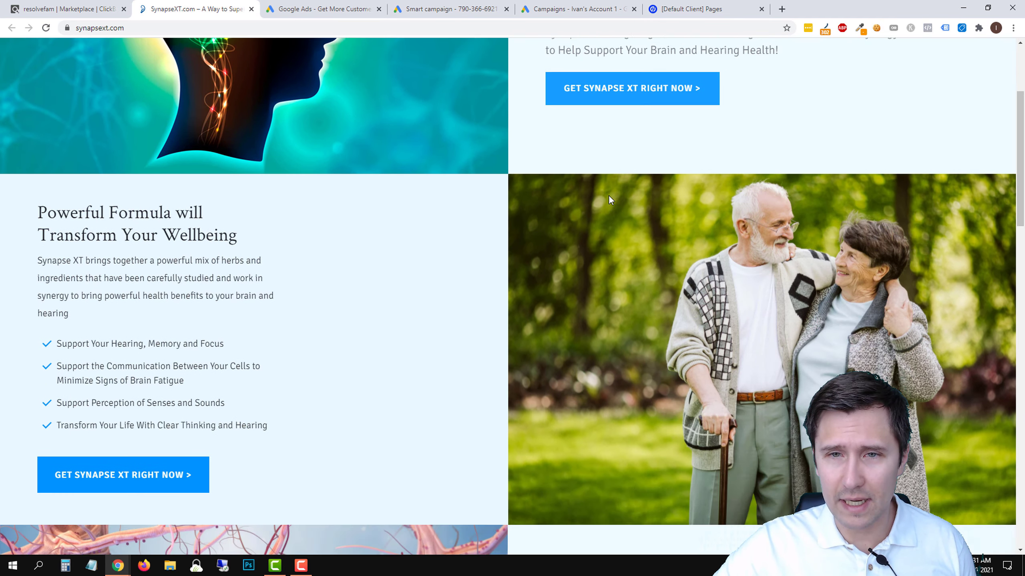
{"action": "scroll", "coordinate": [393, 338], "scroll_direction": "up", "scroll_amount": 5}
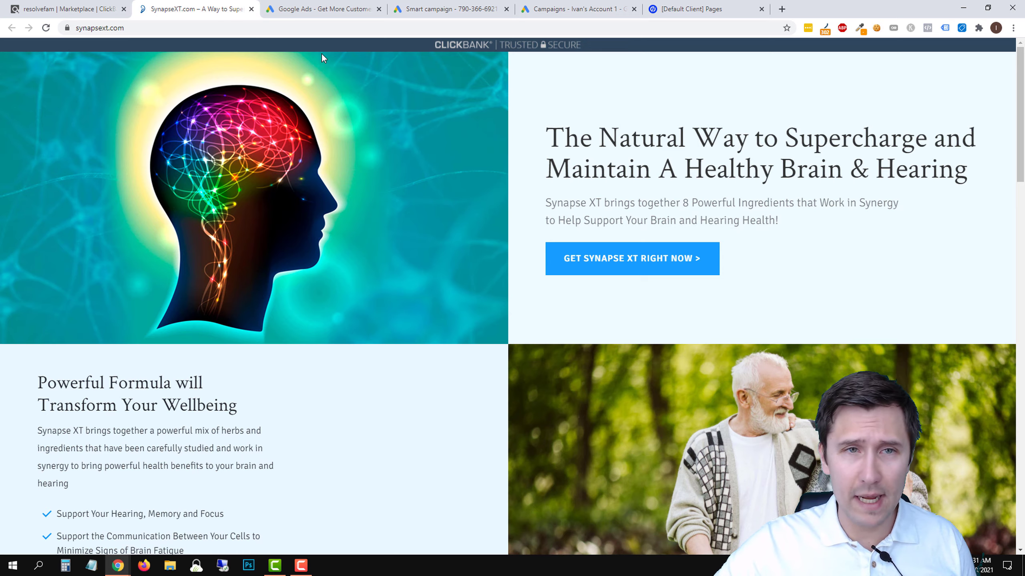
Switch the Google Ads sign-up campaign to Expert Mode and close the sign-up and Google Ads home pages
{"action": "left_click", "coordinate": [335, 6]}
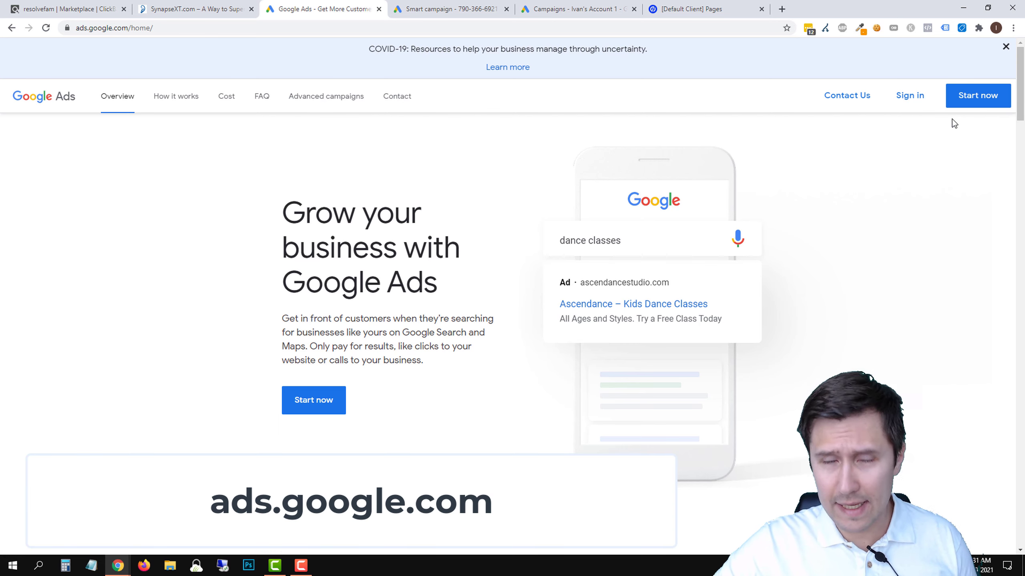
{"action": "right_click", "coordinate": [894, 139]}
{"action": "left_click", "coordinate": [778, 149]}
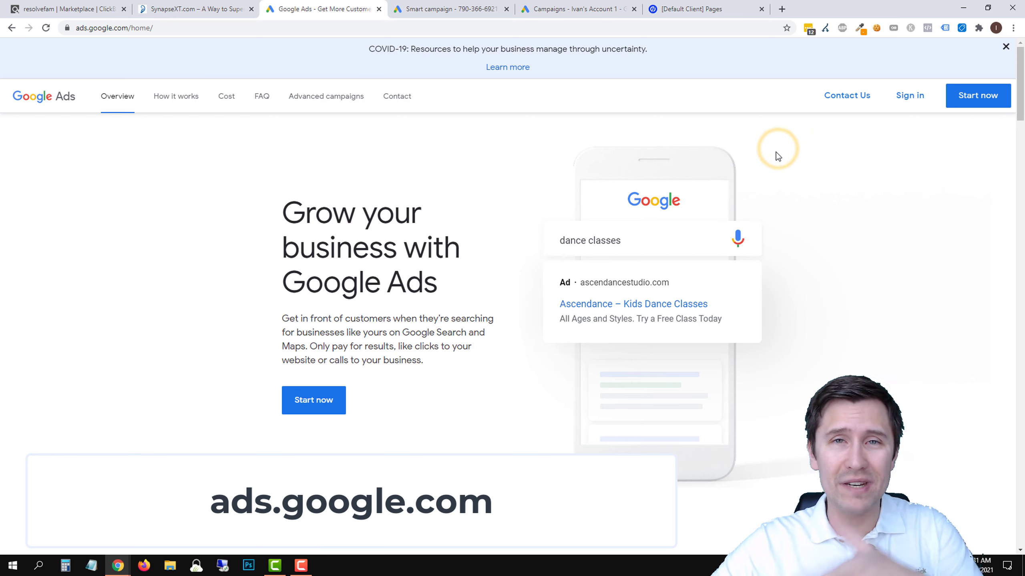
{"action": "left_click", "coordinate": [433, 9]}
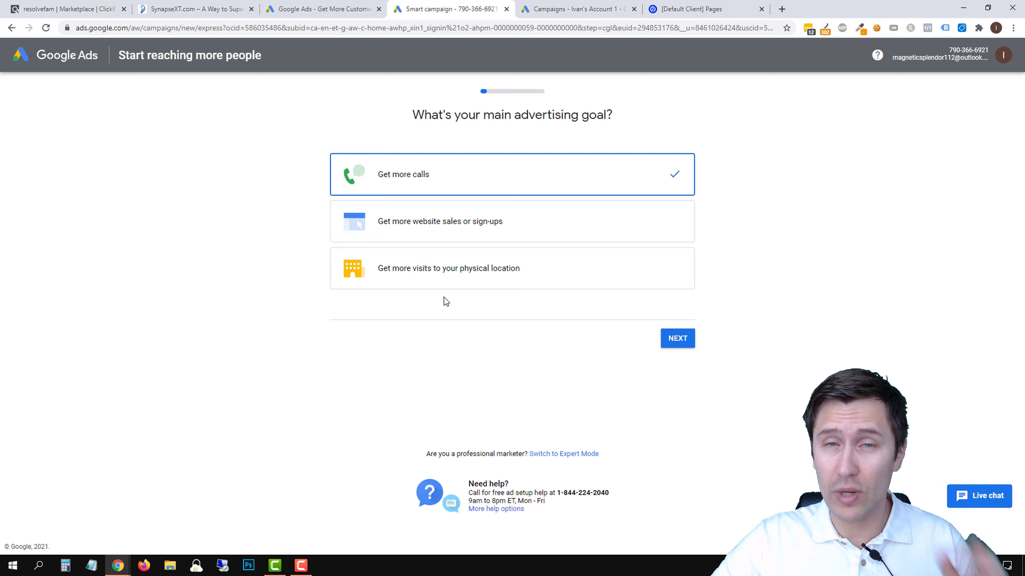
{"action": "left_click", "coordinate": [562, 455]}
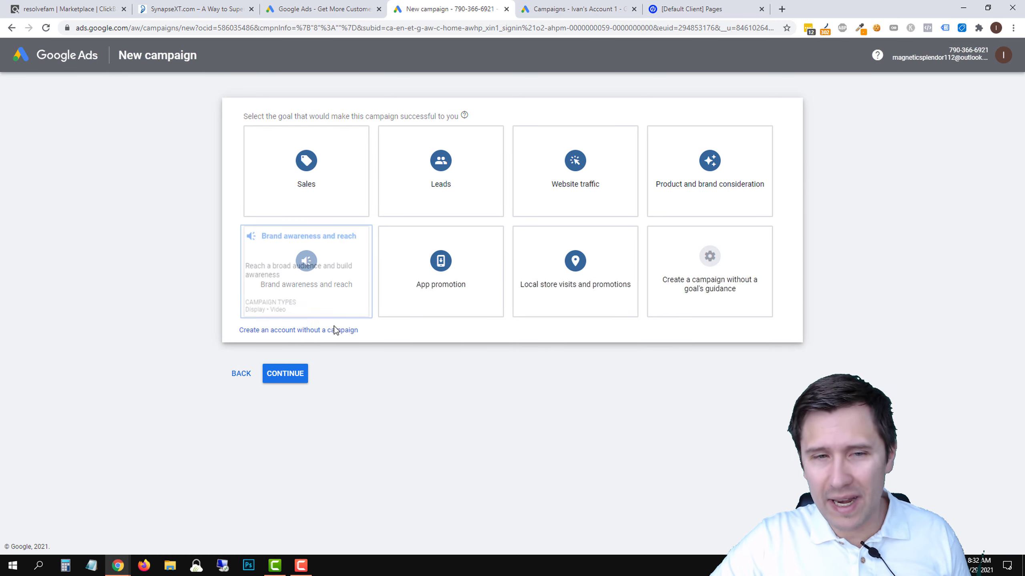
{"action": "left_click", "coordinate": [506, 8]}
{"action": "left_click", "coordinate": [379, 10]}
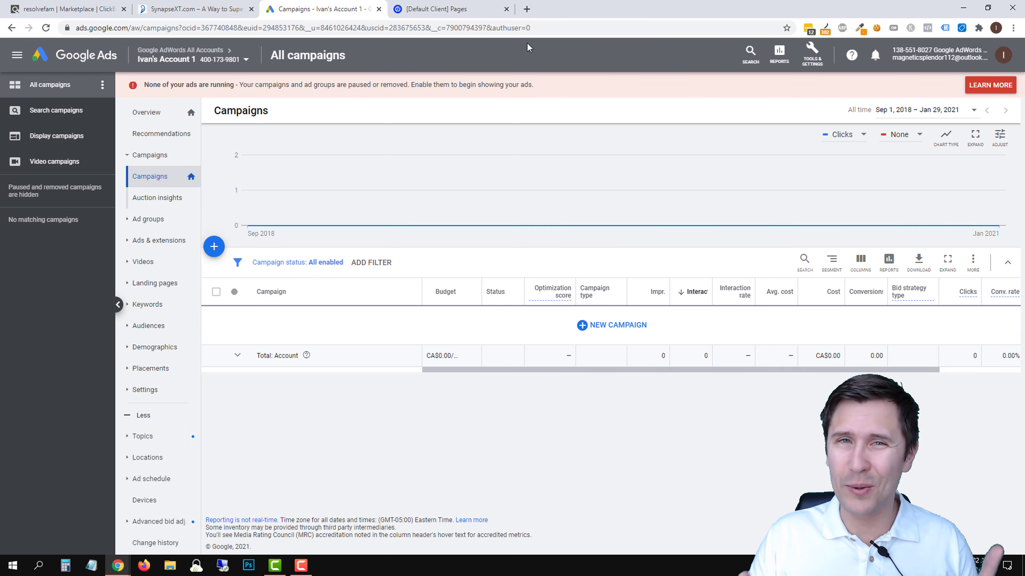
Open go.ivanmana.com/unbounce in a new browser tab to view the Unbounce discount offer, and close it
{"action": "left_click", "coordinate": [526, 9]}
{"action": "type", "text": "go.ivanmana.co"}
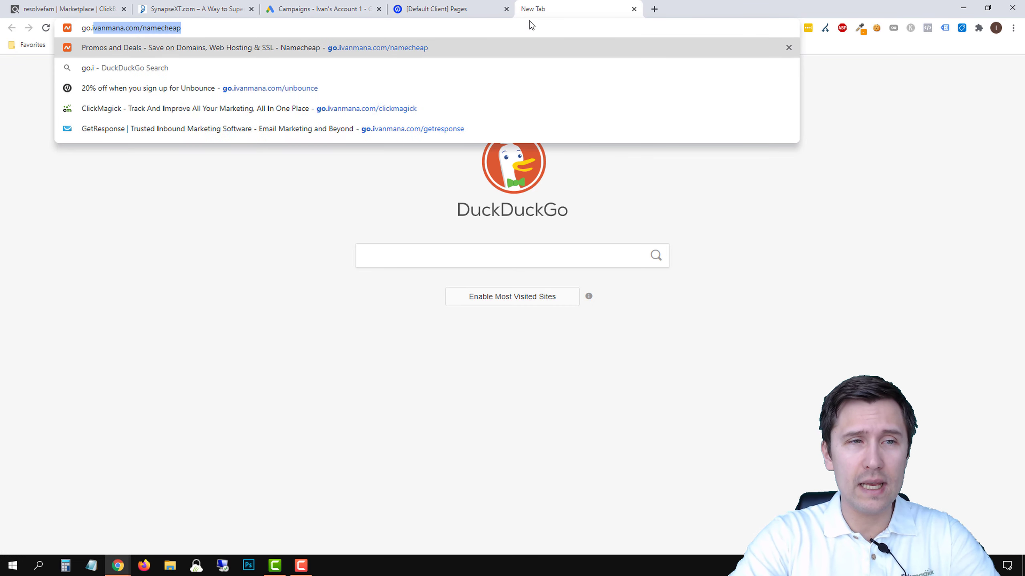
{"action": "type", "text": "m/unbounce"}
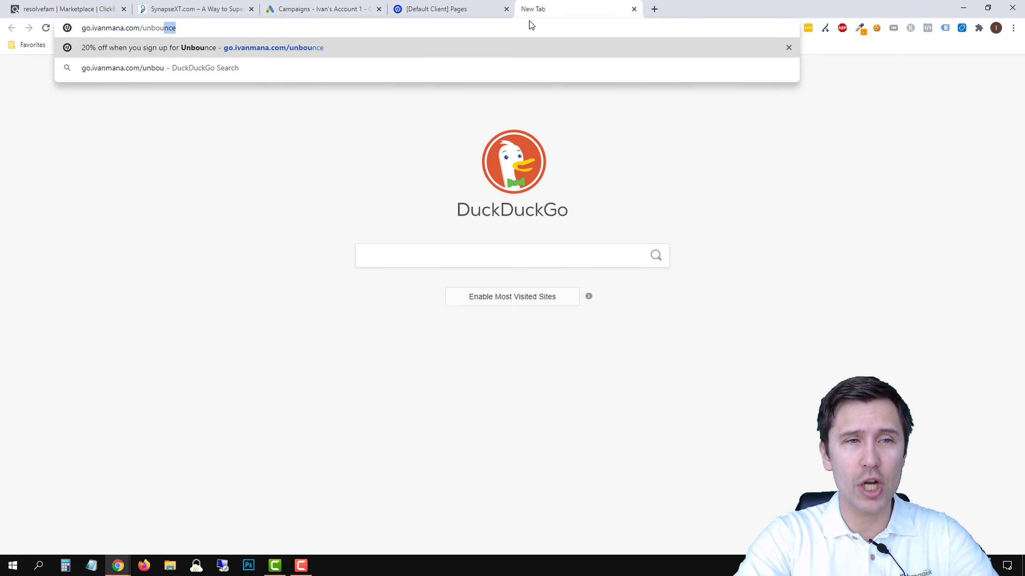
{"action": "key", "text": "Return"}
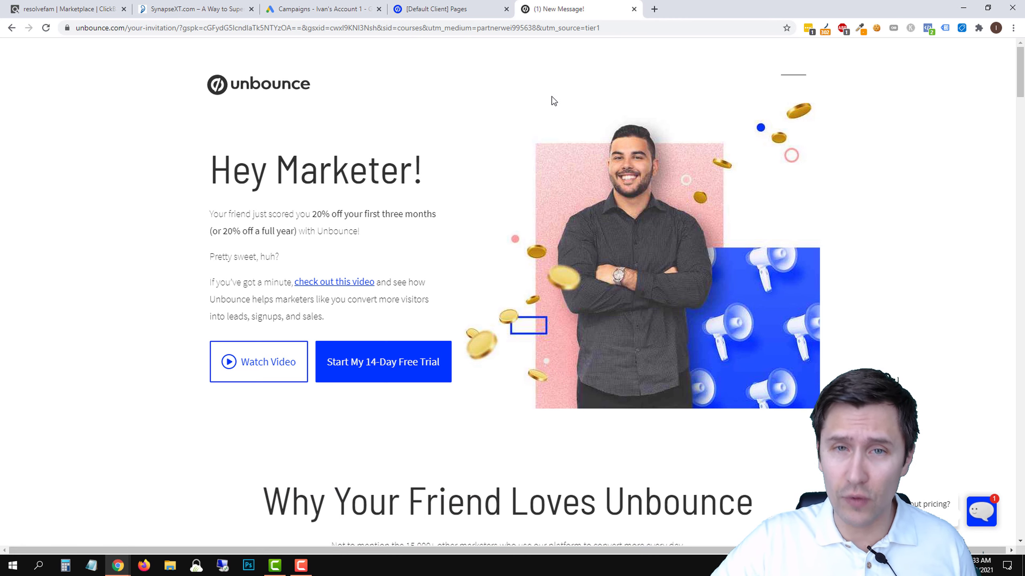
{"action": "left_click", "coordinate": [635, 9]}
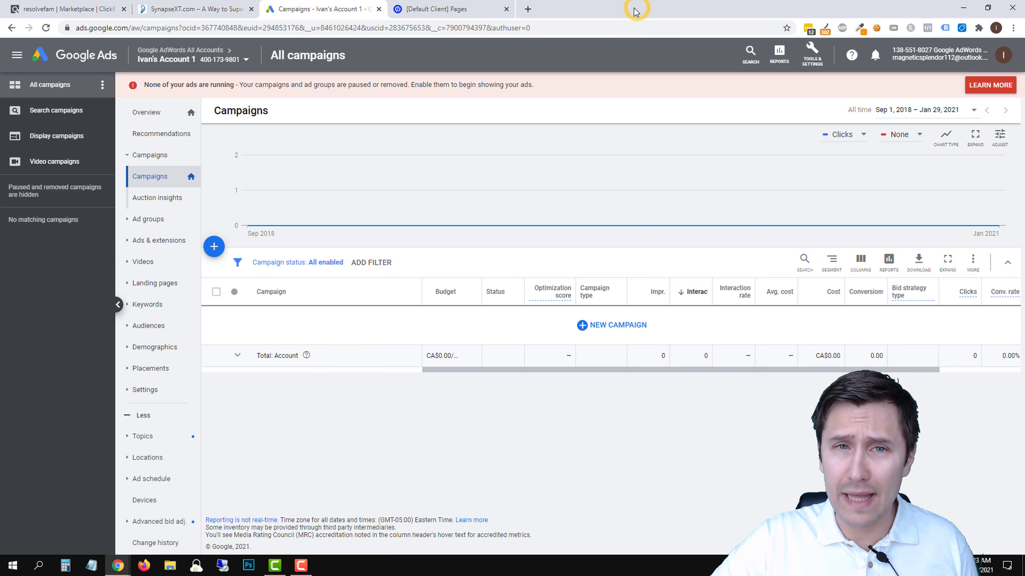
Switch to Unbounce and start creating a new page with the standard builder
{"action": "left_click", "coordinate": [473, 6]}
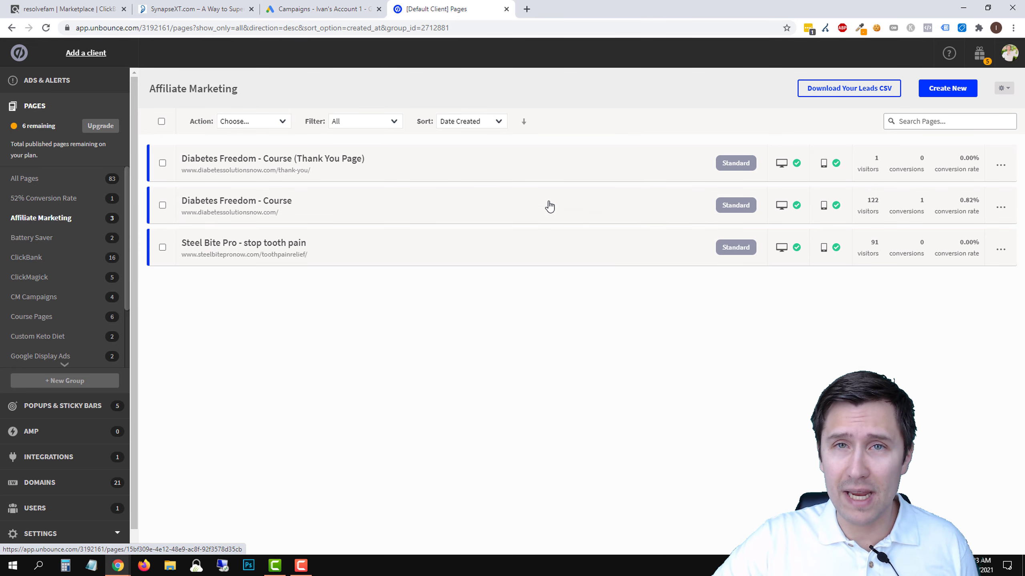
{"action": "left_click", "coordinate": [947, 88]}
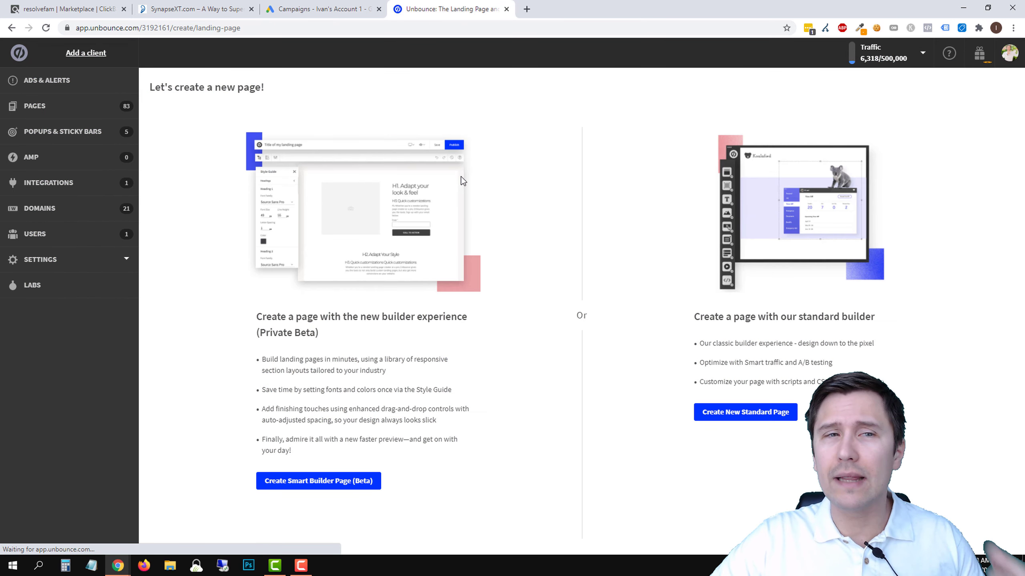
{"action": "left_click", "coordinate": [194, 8]}
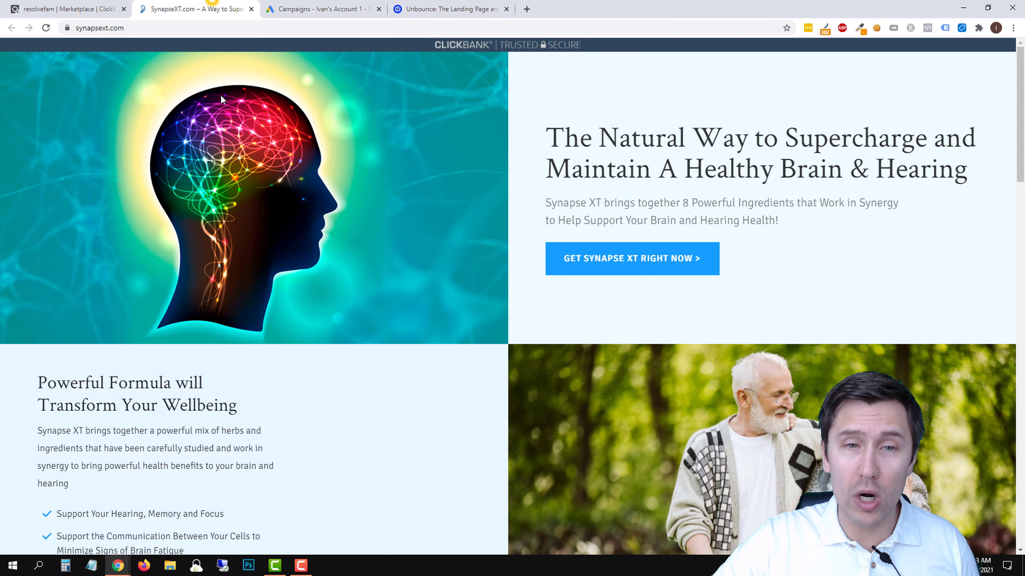
{"action": "left_click", "coordinate": [432, 6]}
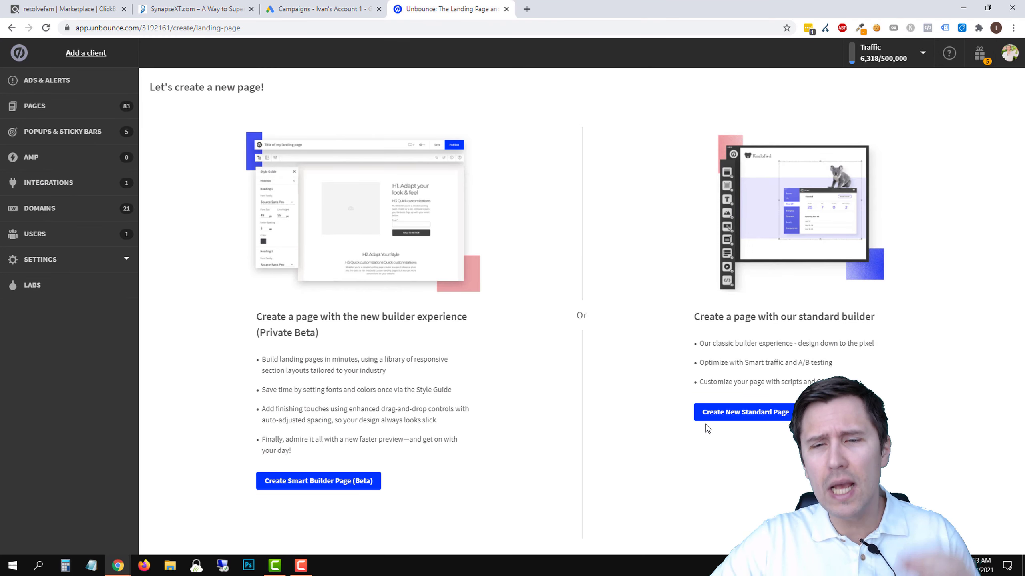
{"action": "left_click", "coordinate": [723, 415]}
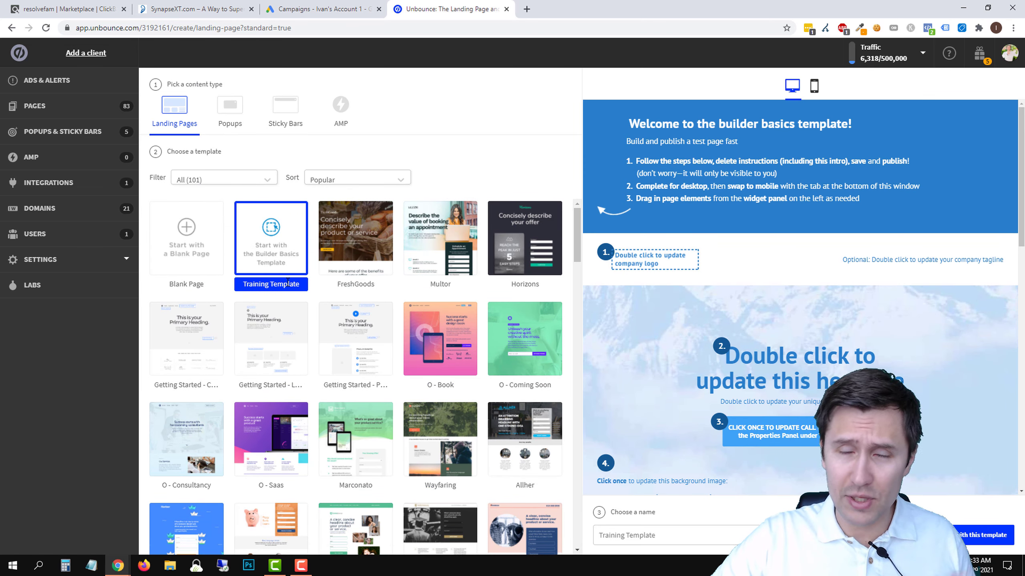
Browse the landing page templates, select the Yonder (Video) template and review its preview
{"action": "scroll", "coordinate": [287, 281], "scroll_direction": "down", "scroll_amount": 3}
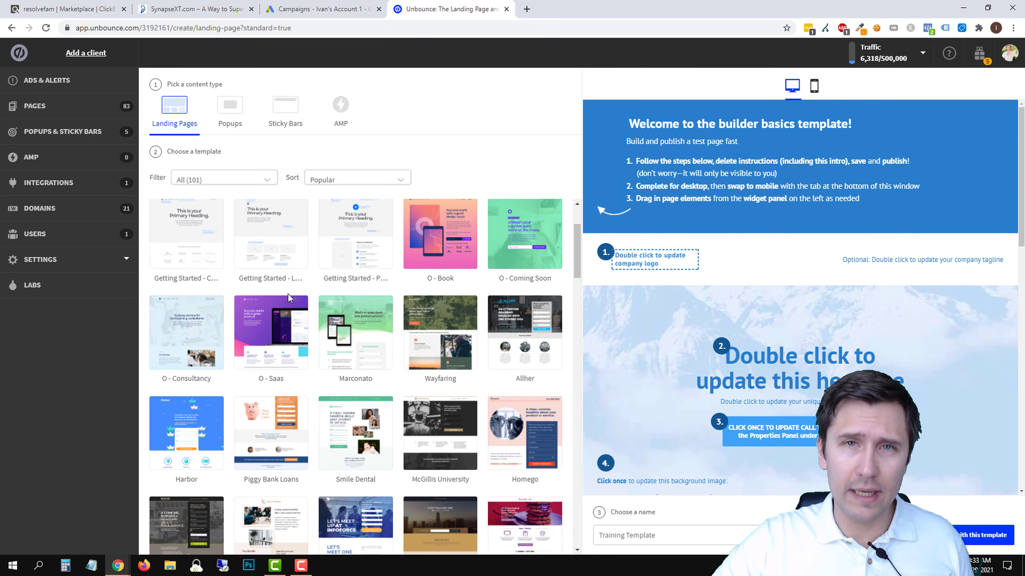
{"action": "scroll", "coordinate": [289, 297], "scroll_direction": "down", "scroll_amount": 3}
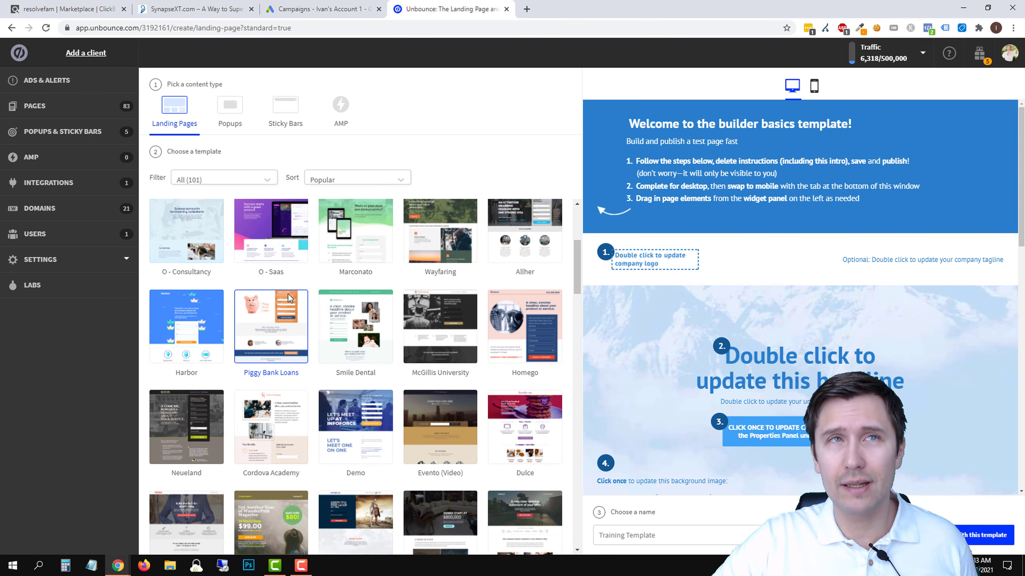
{"action": "scroll", "coordinate": [289, 298], "scroll_direction": "down", "scroll_amount": 3}
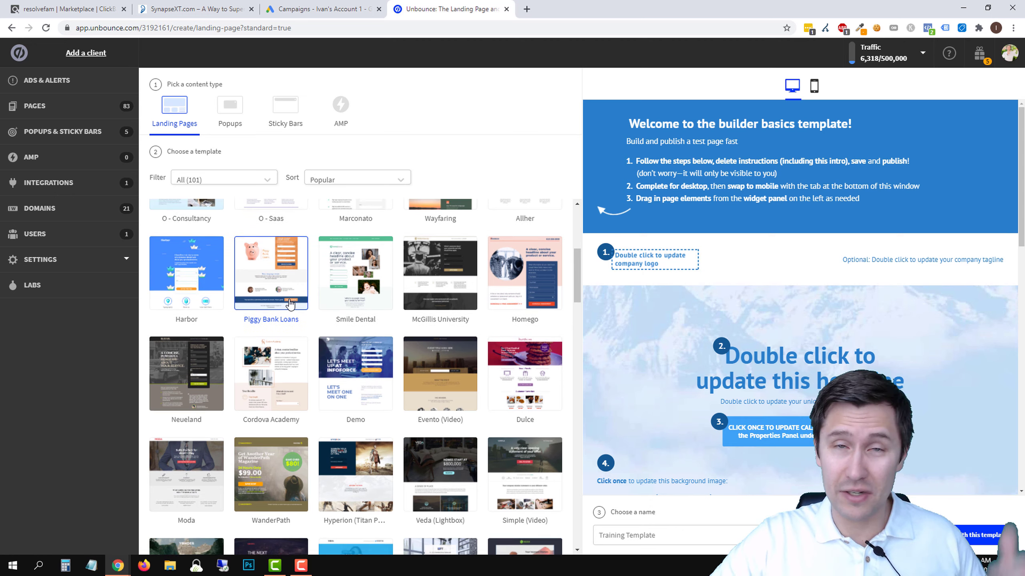
{"action": "scroll", "coordinate": [322, 315], "scroll_direction": "down", "scroll_amount": 2}
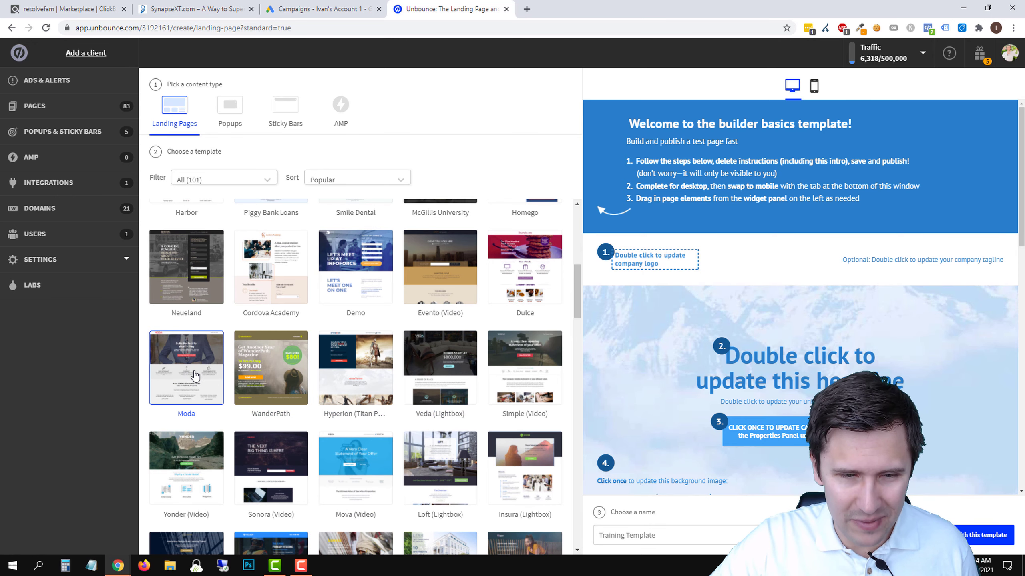
{"action": "scroll", "coordinate": [192, 387], "scroll_direction": "down", "scroll_amount": 2}
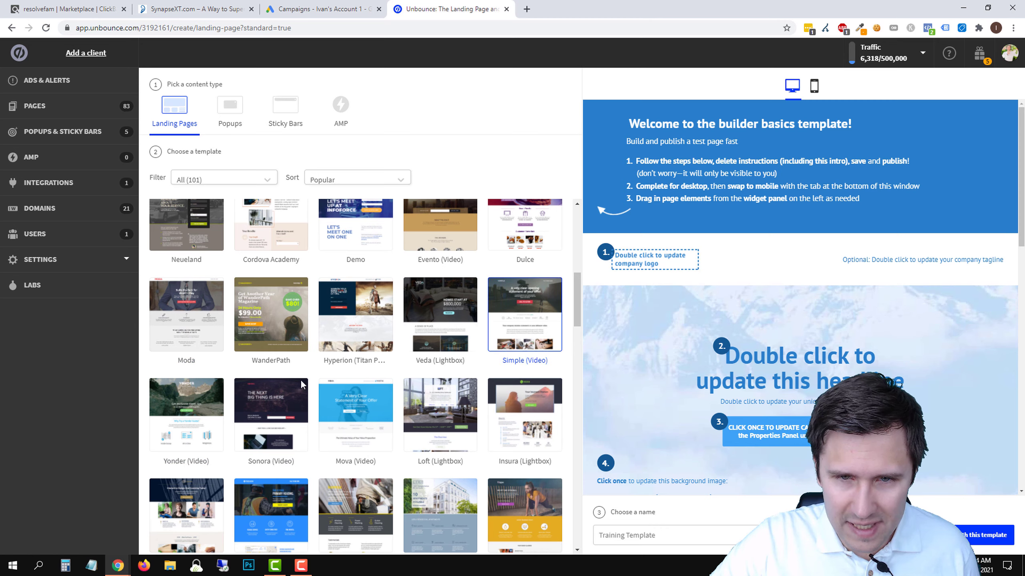
{"action": "left_click", "coordinate": [189, 422]}
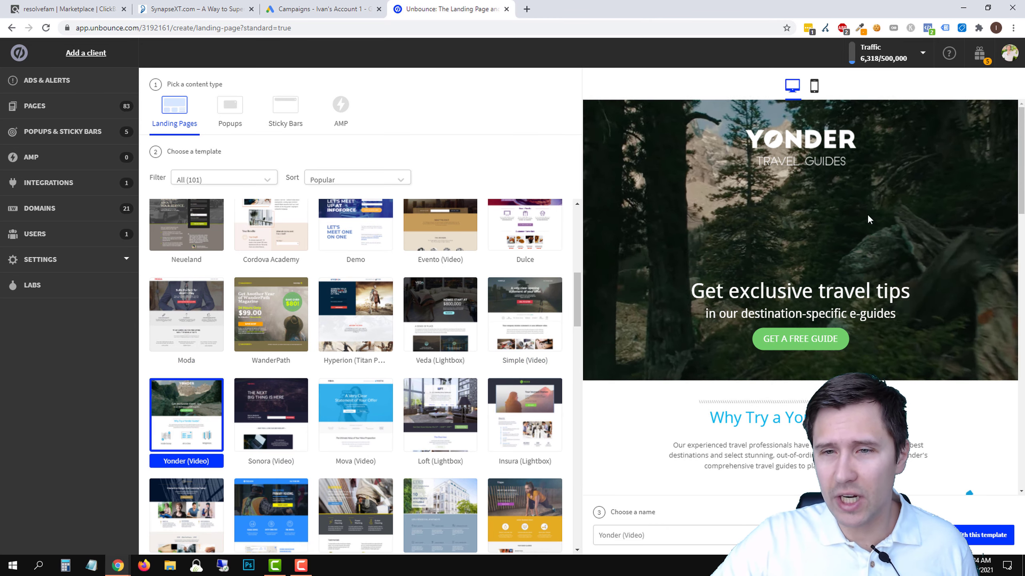
{"action": "scroll", "coordinate": [677, 315], "scroll_direction": "down", "scroll_amount": 5}
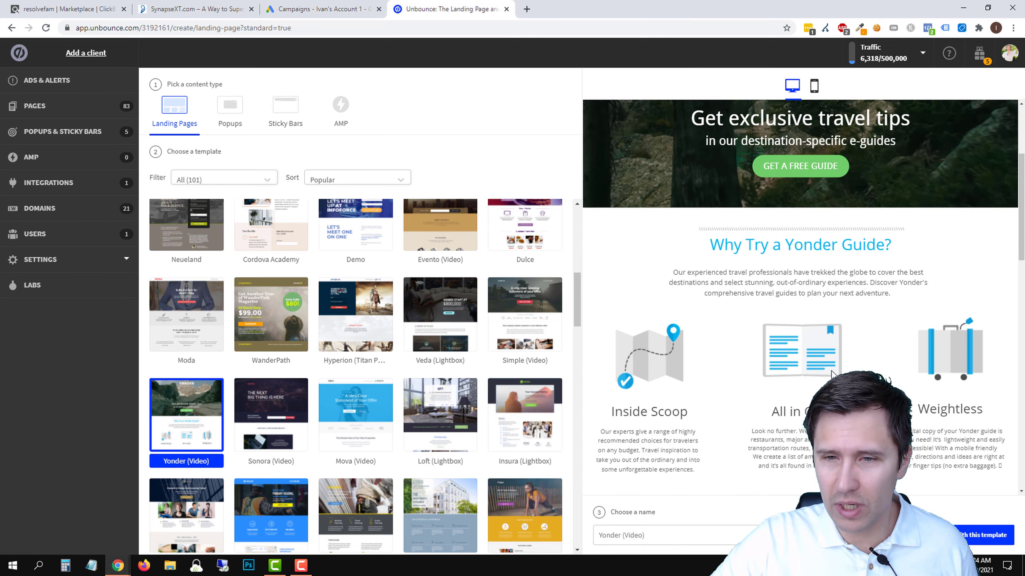
Review the Yonder (Video) template preview, name the page "Synapse XT YT smart" and create it from this template
{"action": "scroll", "coordinate": [742, 341], "scroll_direction": "down", "scroll_amount": 5}
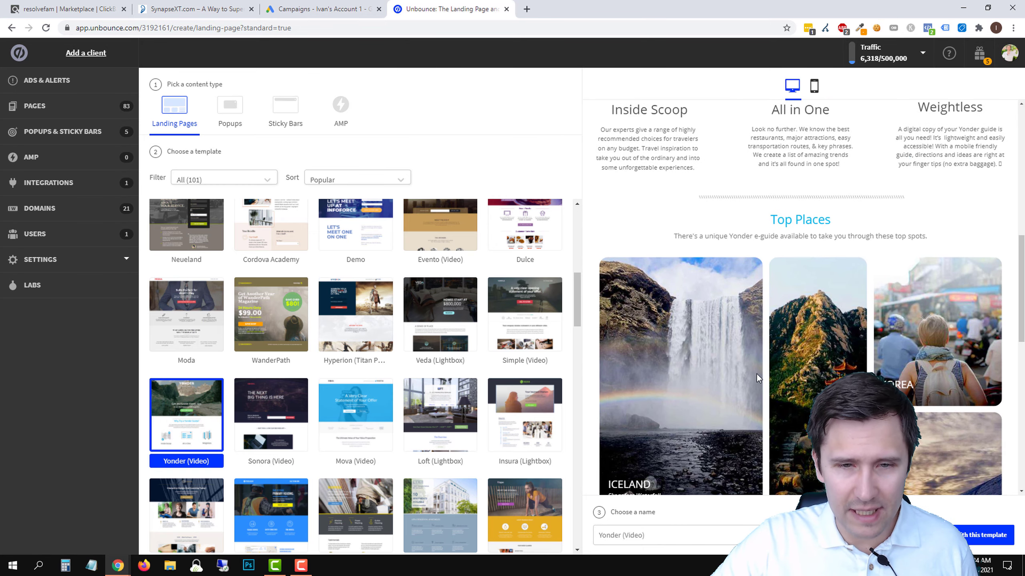
{"action": "scroll", "coordinate": [752, 380], "scroll_direction": "up", "scroll_amount": 10}
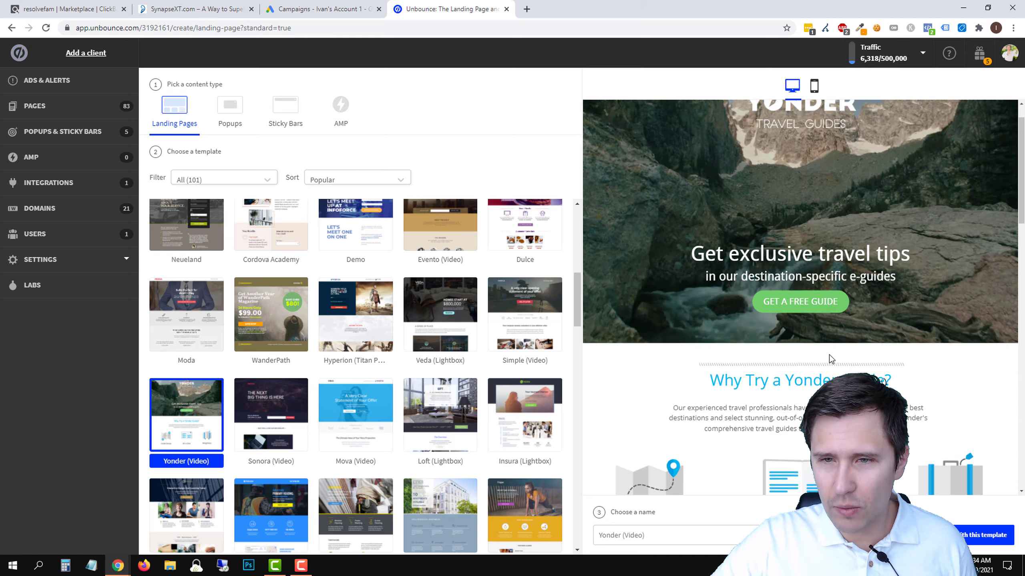
{"action": "scroll", "coordinate": [788, 344], "scroll_direction": "down", "scroll_amount": 10}
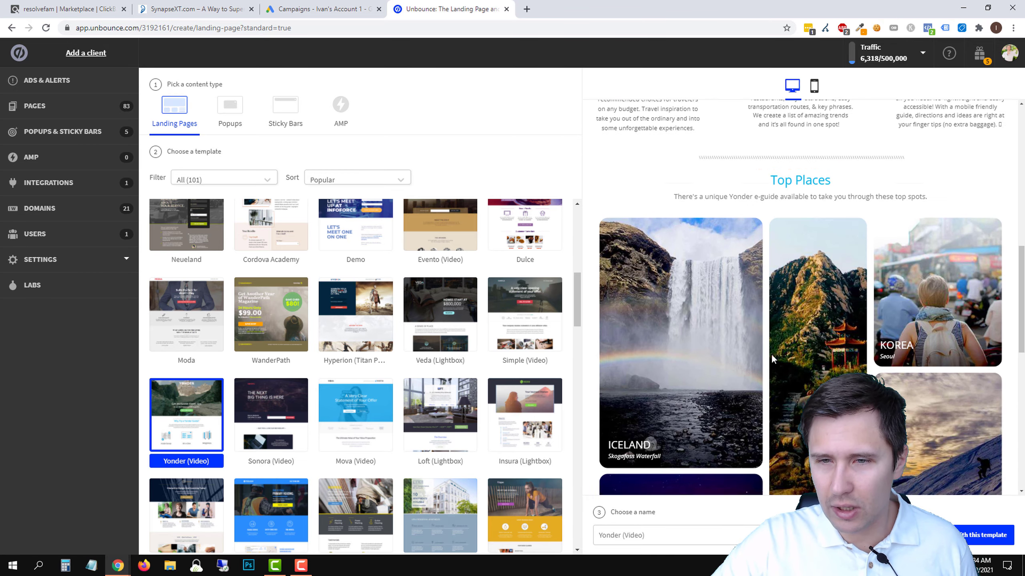
{"action": "scroll", "coordinate": [754, 400], "scroll_direction": "down", "scroll_amount": 3}
{"action": "scroll", "coordinate": [729, 340], "scroll_direction": "up", "scroll_amount": 10}
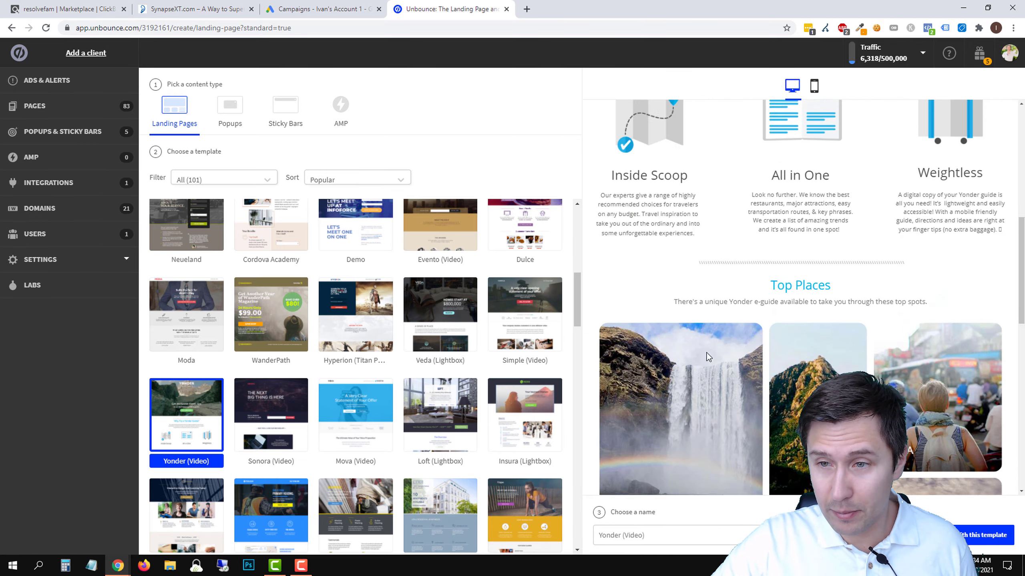
{"action": "scroll", "coordinate": [729, 340], "scroll_direction": "up", "scroll_amount": 2}
{"action": "left_click", "coordinate": [636, 535]}
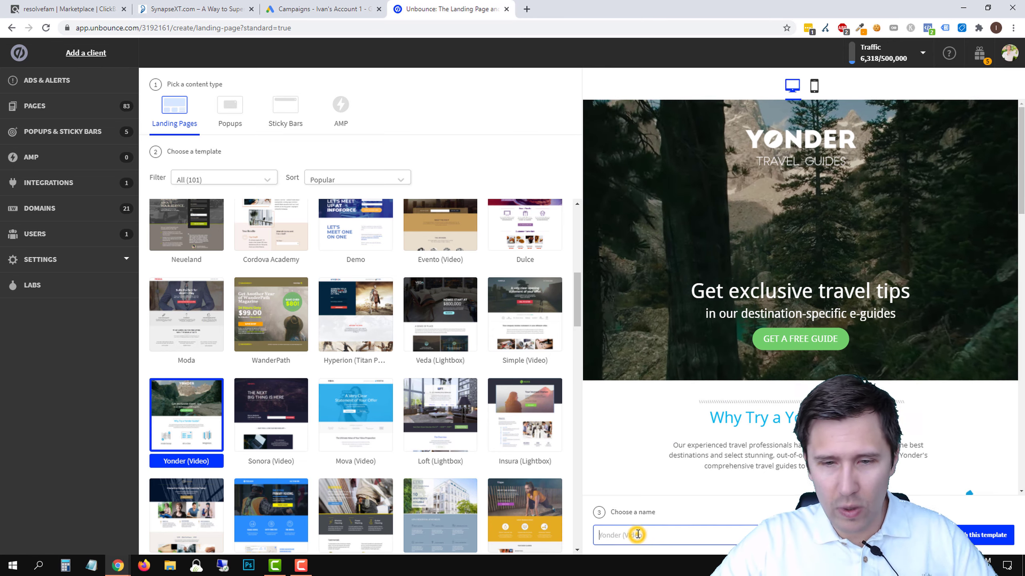
{"action": "type", "text": "Synapse "}
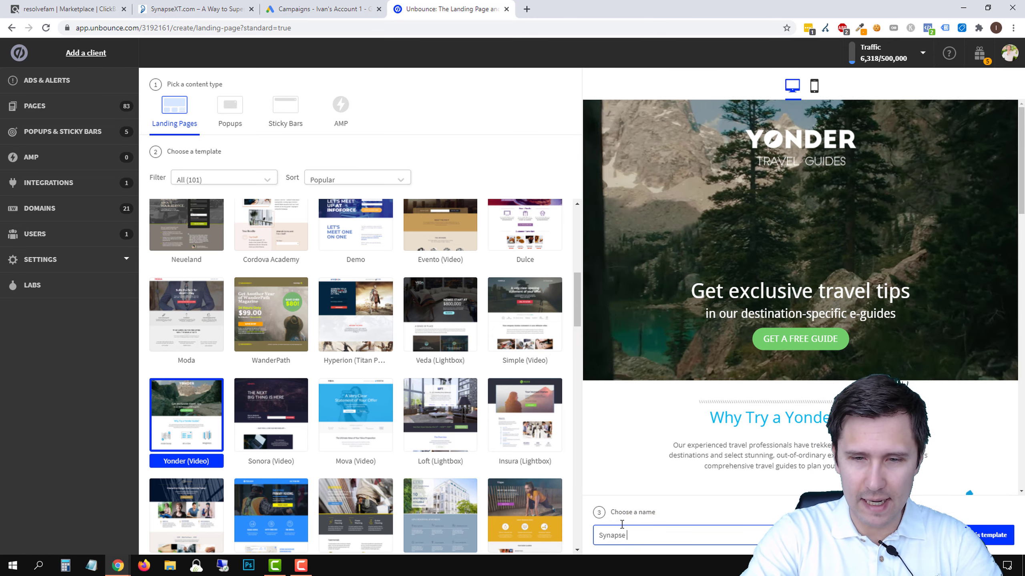
{"action": "type", "text": "XT YT "}
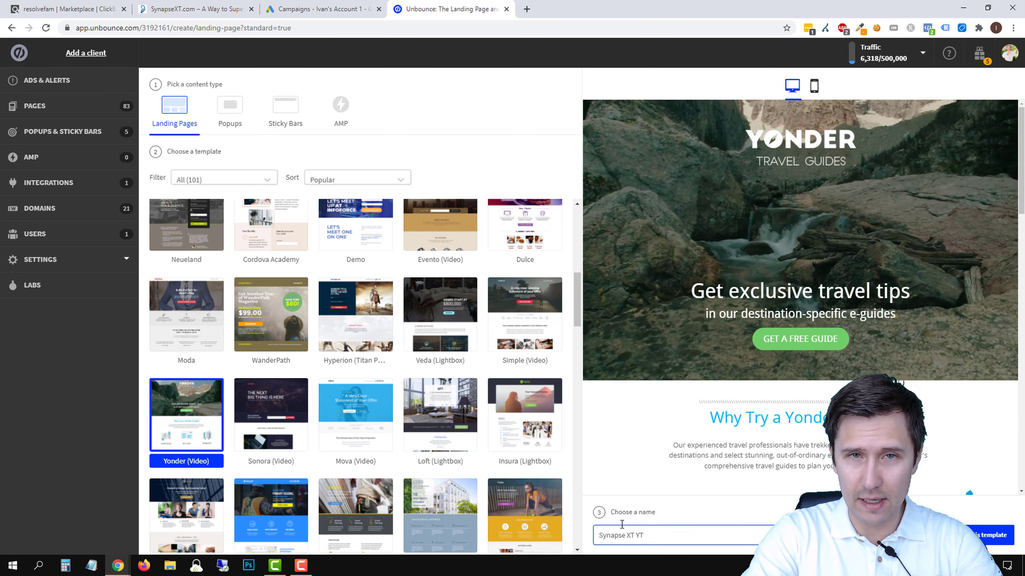
{"action": "type", "text": "smart"}
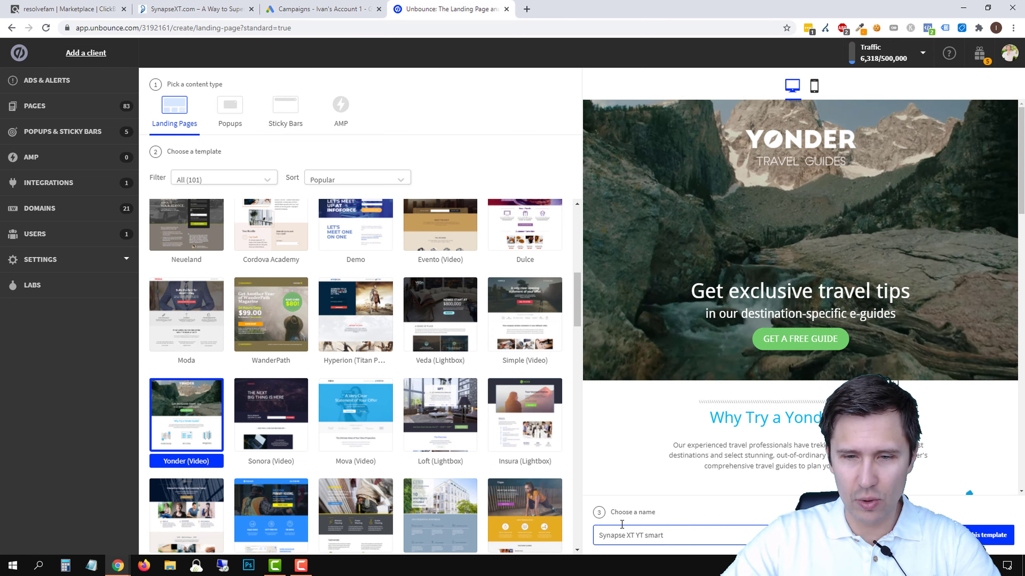
{"action": "left_click", "coordinate": [979, 535]}
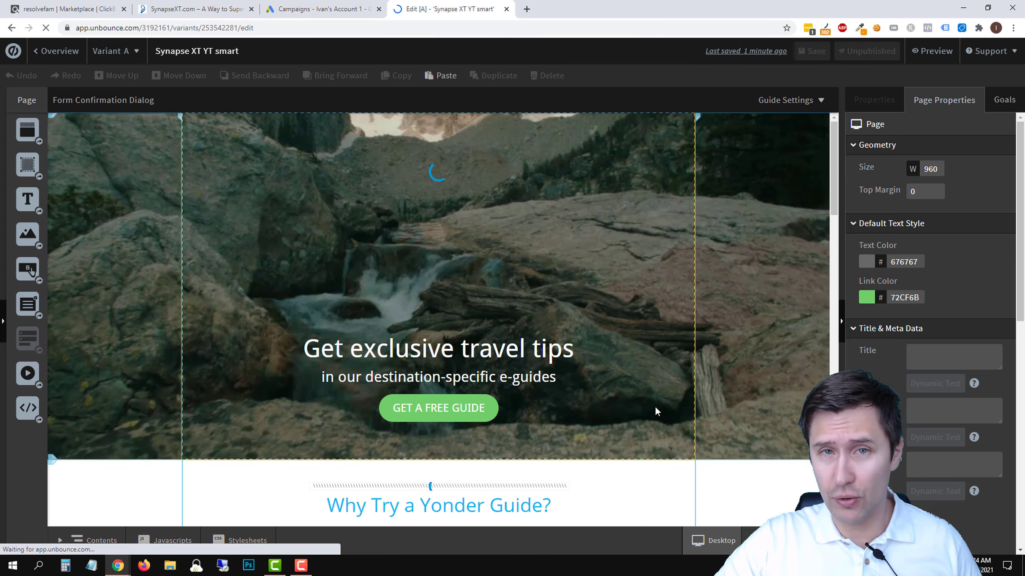
Delete the Yonder Travel Guides logo from the header and select the header section
{"action": "left_click", "coordinate": [461, 171]}
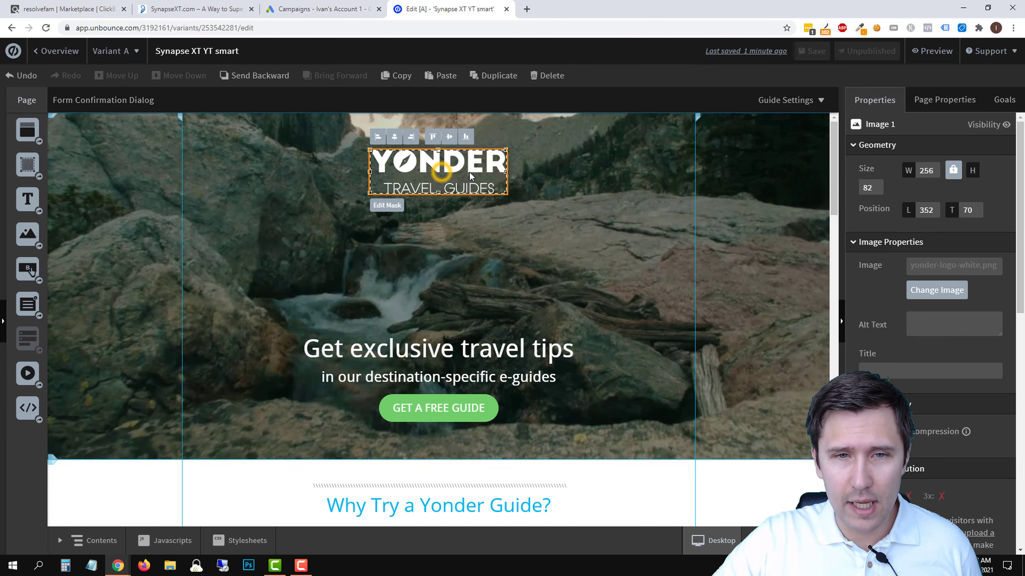
{"action": "key", "text": "Delete"}
{"action": "left_click", "coordinate": [577, 245]}
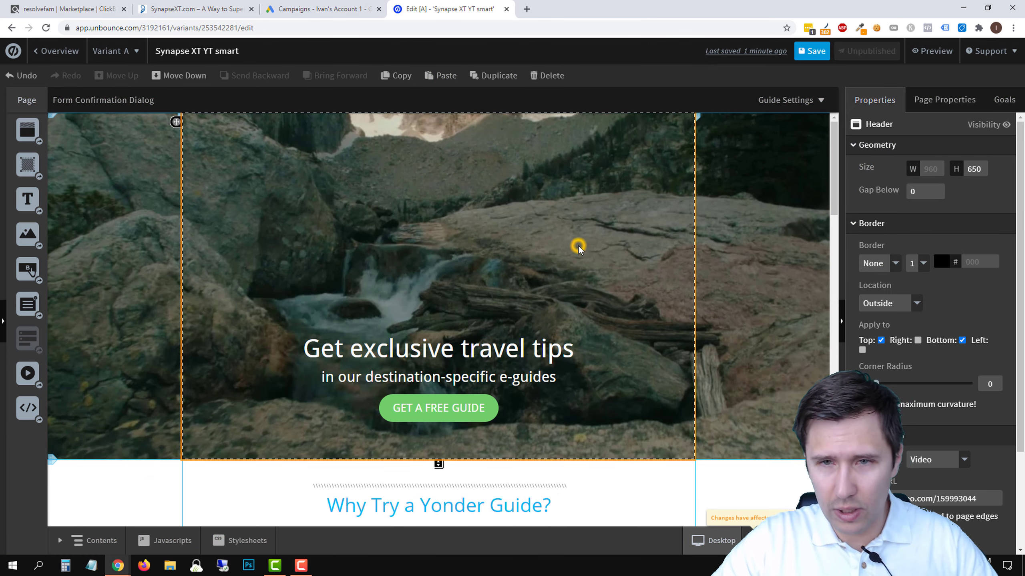
Examine the layout and sections of the Synapse XT sales page, and place its browser tab just before the page editor's
{"action": "left_click", "coordinate": [206, 8]}
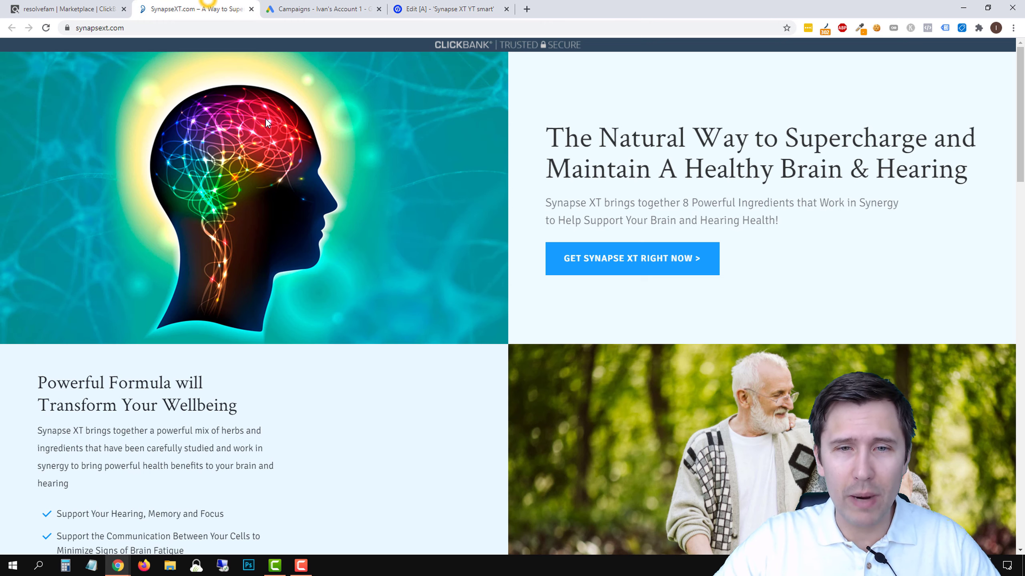
{"action": "left_click_drag", "start_coordinate": [218, 7], "coordinate": [448, 6]}
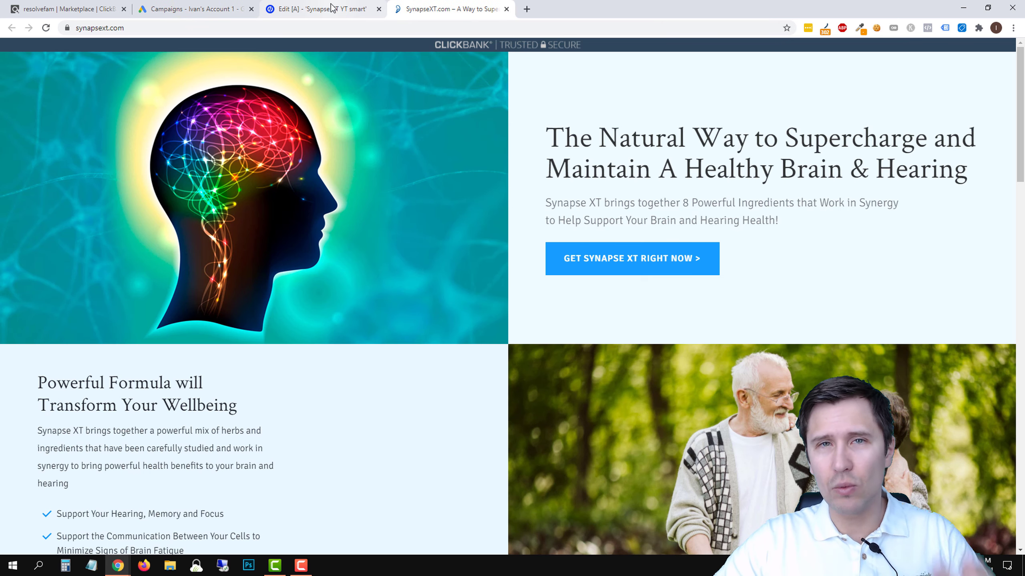
{"action": "scroll", "coordinate": [439, 351], "scroll_direction": "down", "scroll_amount": 5}
{"action": "scroll", "coordinate": [433, 345], "scroll_direction": "up", "scroll_amount": 5}
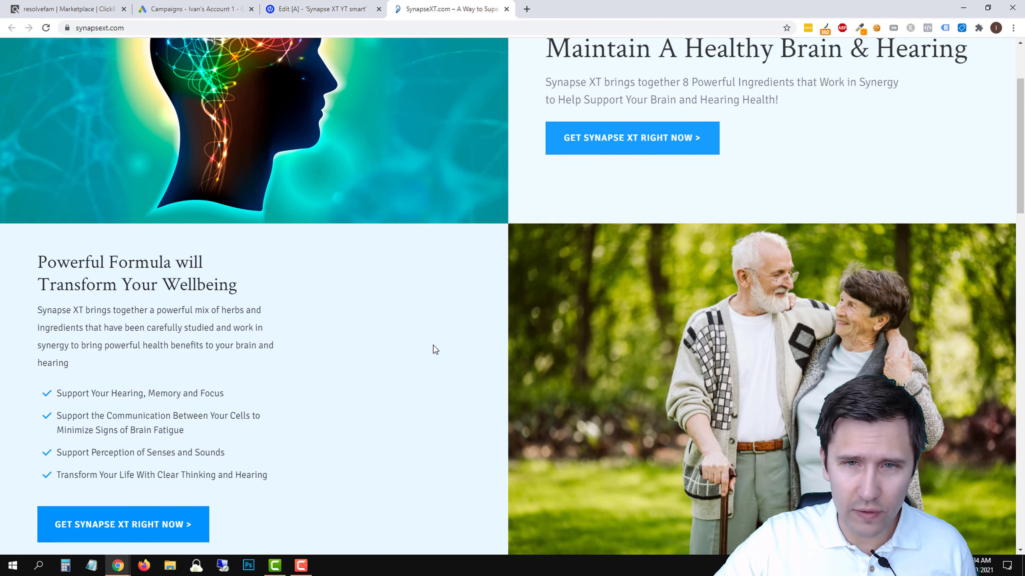
{"action": "scroll", "coordinate": [436, 355], "scroll_direction": "down", "scroll_amount": 5}
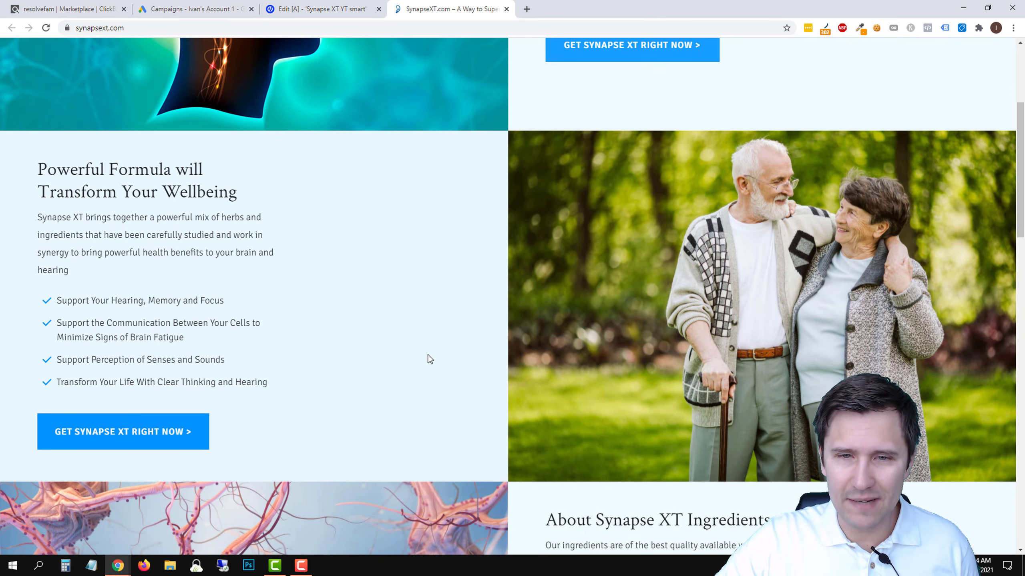
{"action": "scroll", "coordinate": [427, 359], "scroll_direction": "up", "scroll_amount": 5}
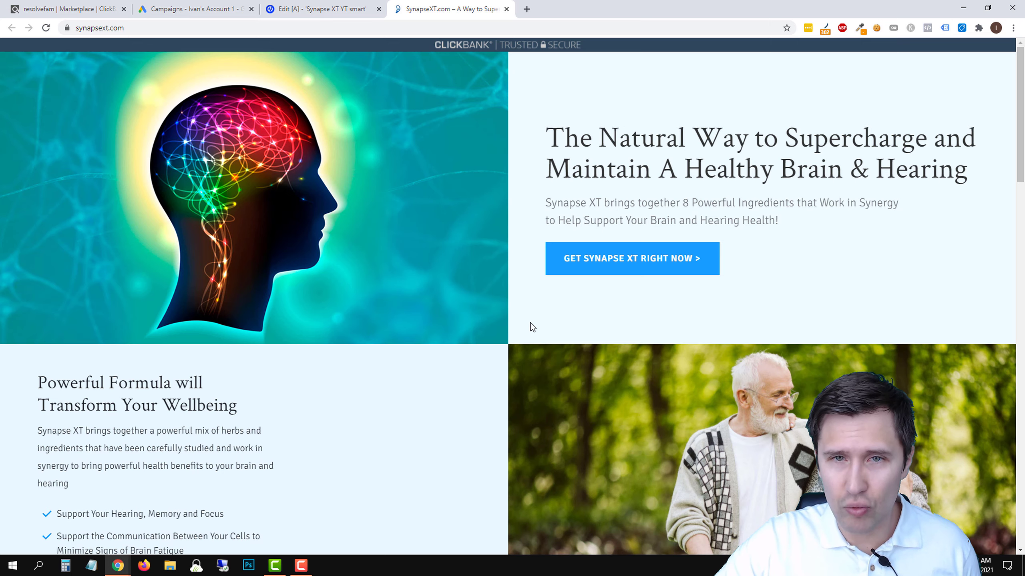
{"action": "scroll", "coordinate": [324, 408], "scroll_direction": "down", "scroll_amount": 5}
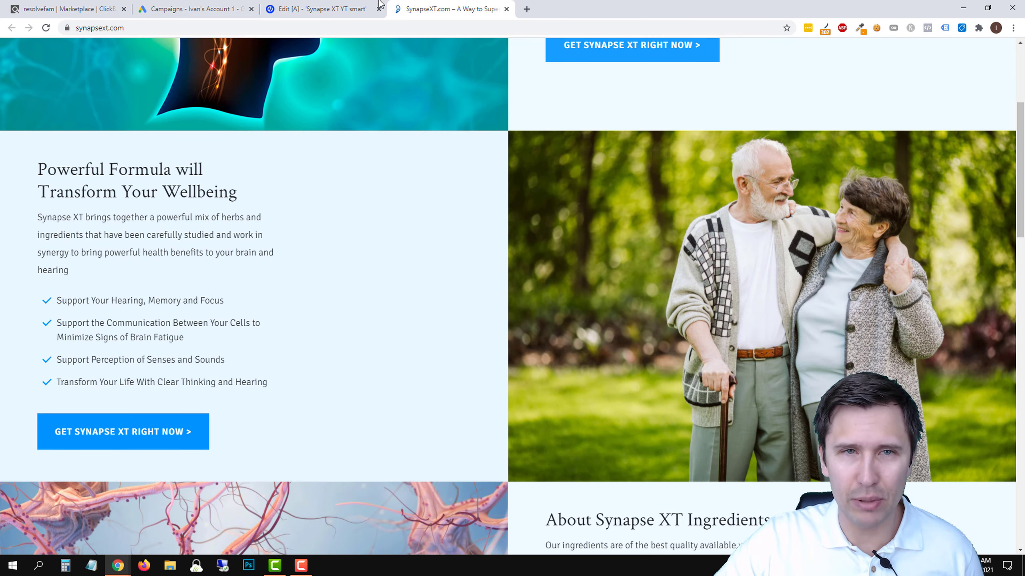
{"action": "left_click_drag", "start_coordinate": [379, 4], "coordinate": [504, 8]}
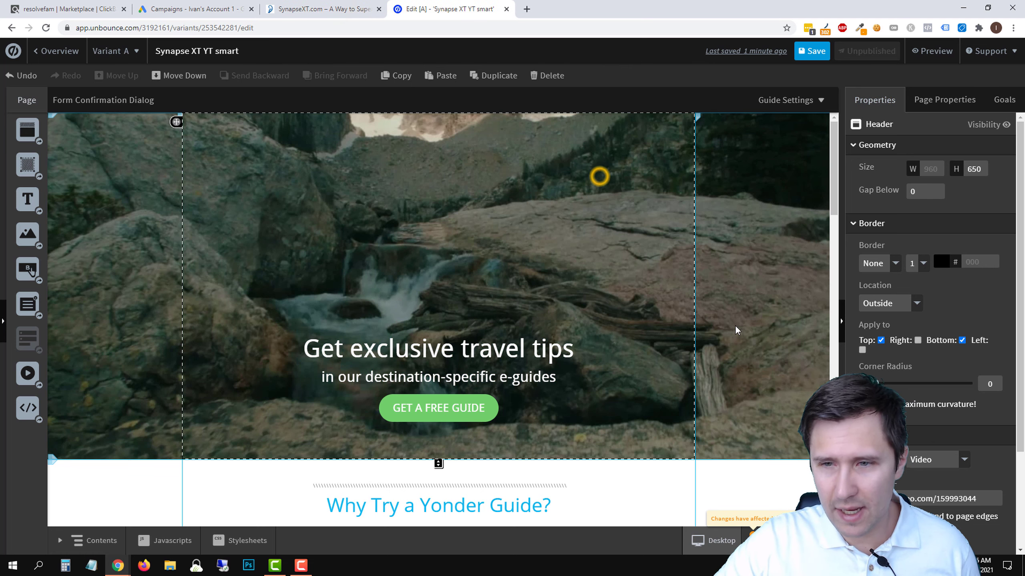
Change the header section's background style from video to Solid Color
{"action": "scroll", "coordinate": [950, 403], "scroll_direction": "down", "scroll_amount": 3}
{"action": "left_click", "coordinate": [952, 357]}
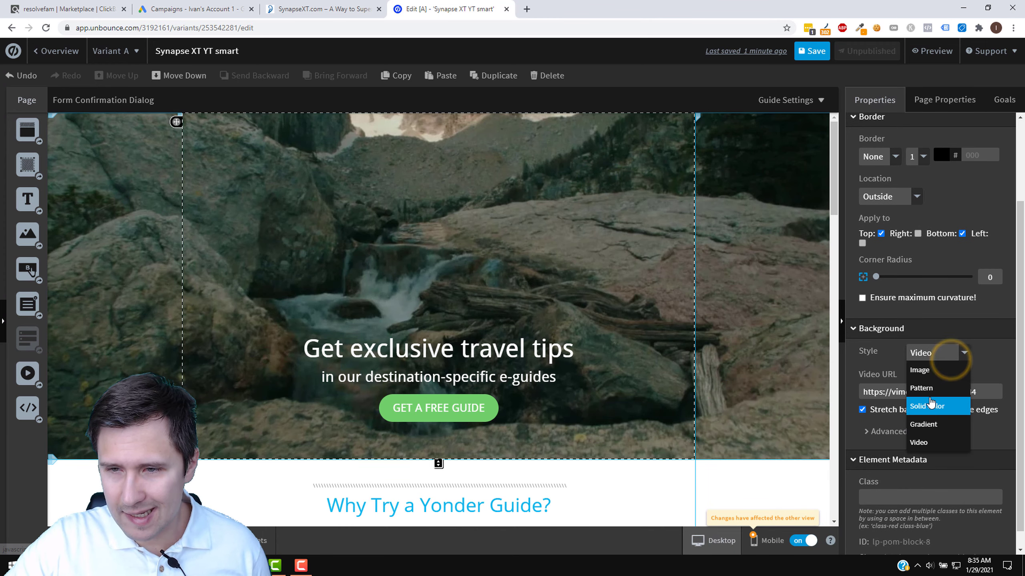
{"action": "left_click", "coordinate": [928, 406]}
Sample the pale blue background beside the Synapse XT sales page's main headline with the ColorZilla color picker
{"action": "left_click", "coordinate": [322, 9]}
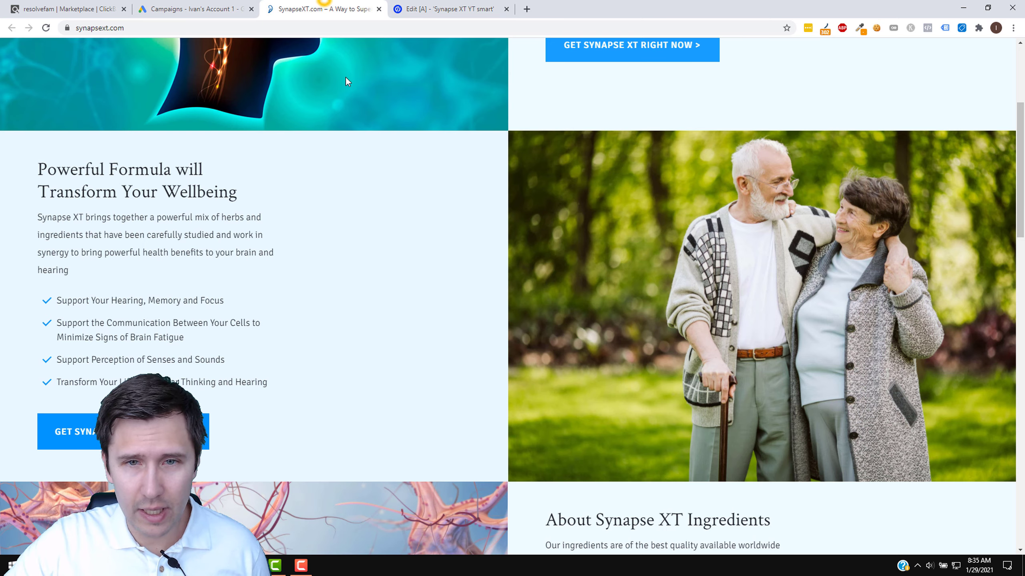
{"action": "scroll", "coordinate": [793, 162], "scroll_direction": "up", "scroll_amount": 5}
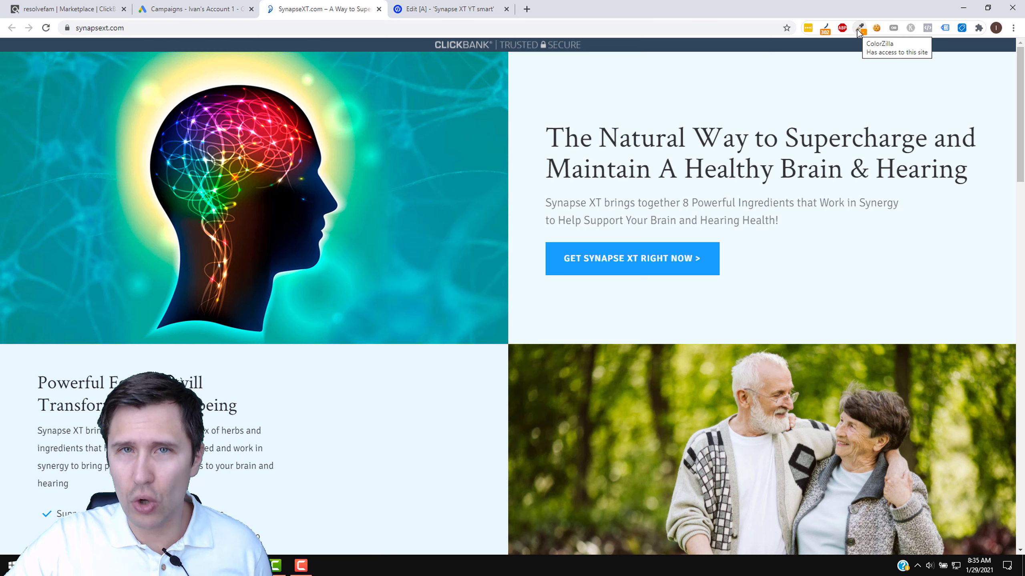
{"action": "left_click", "coordinate": [860, 29]}
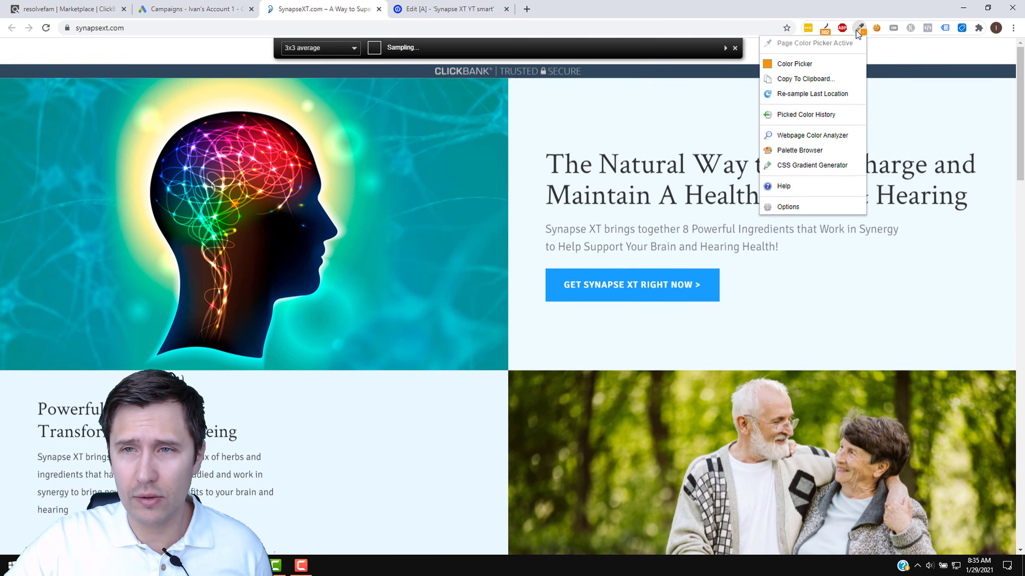
{"action": "left_click", "coordinate": [620, 117]}
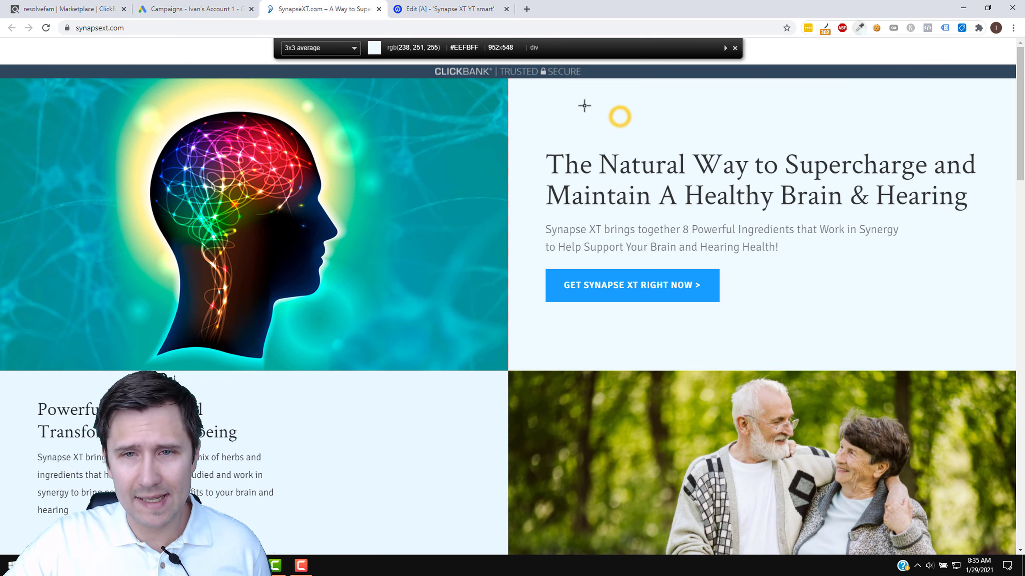
Return to the page editor and set the header section's background color to EEFBFF
{"action": "left_click", "coordinate": [466, 8]}
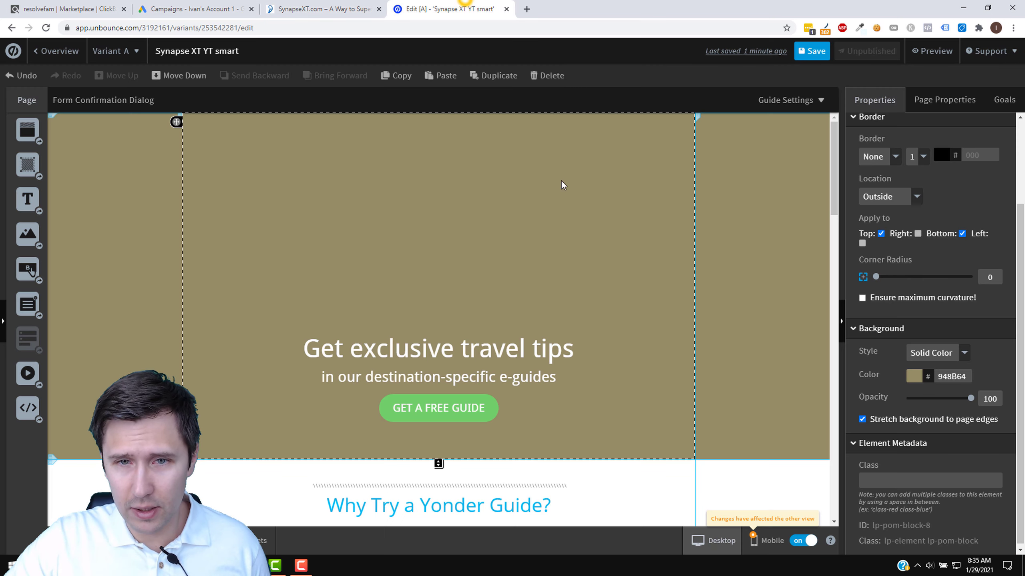
{"action": "left_click", "coordinate": [671, 212]}
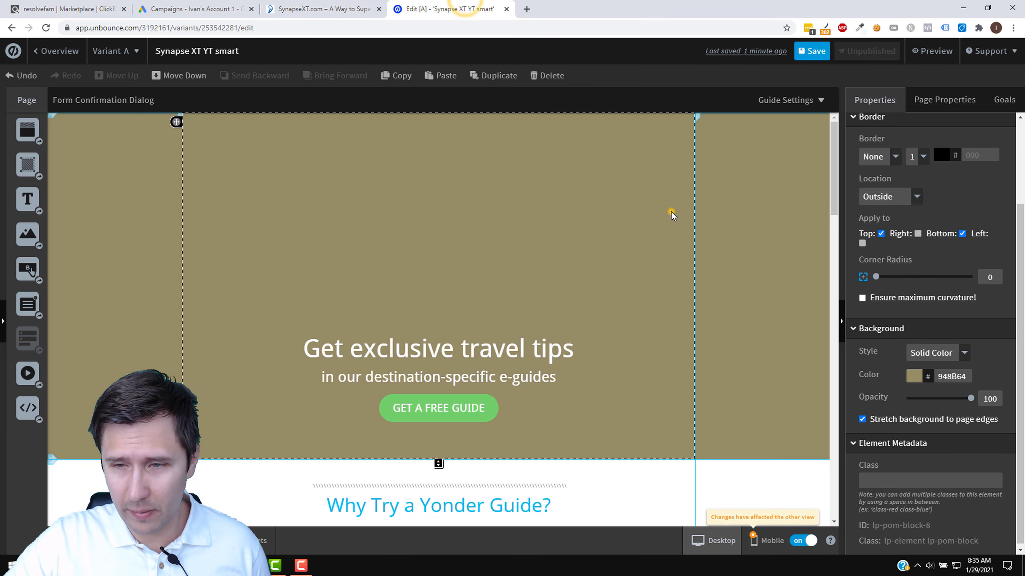
{"action": "double_click", "coordinate": [950, 375]}
{"action": "right_click", "coordinate": [950, 375]}
{"action": "left_click", "coordinate": [891, 218]}
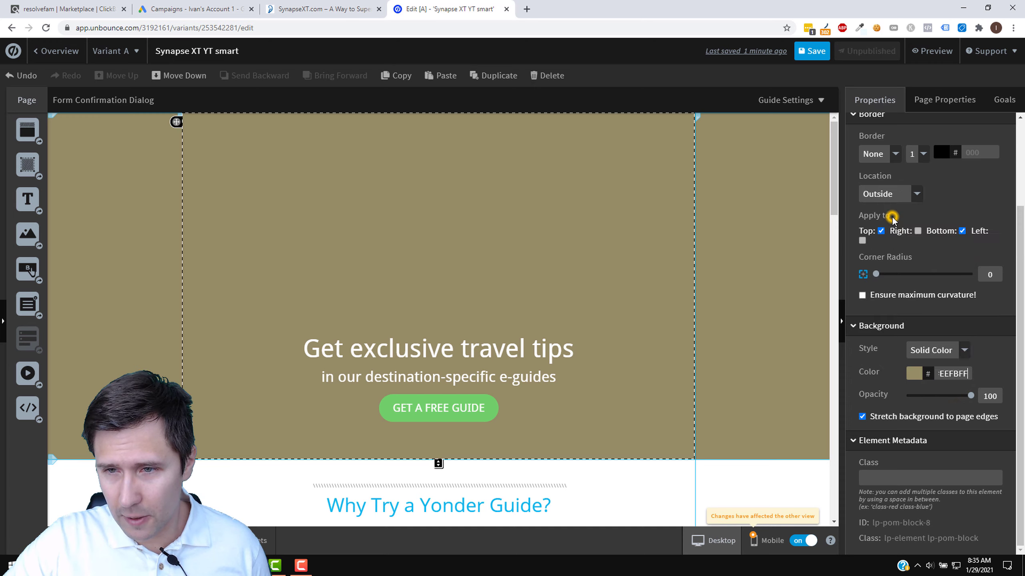
{"action": "key", "text": "Return"}
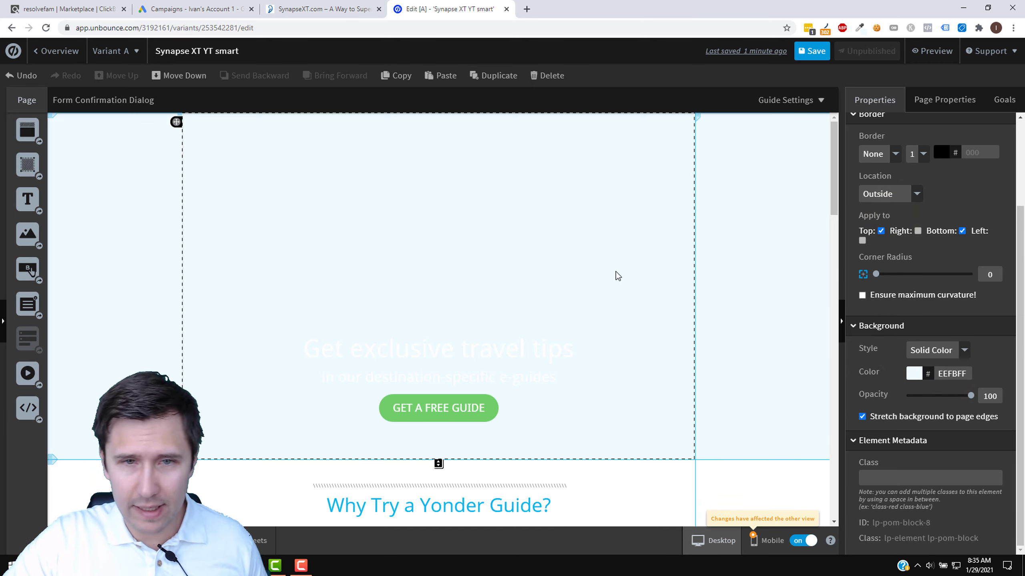
Move the "Get exclusive travel tips" headline to the top of the header and delete the subheadline about destination-specific e-guides
{"action": "left_click", "coordinate": [335, 5]}
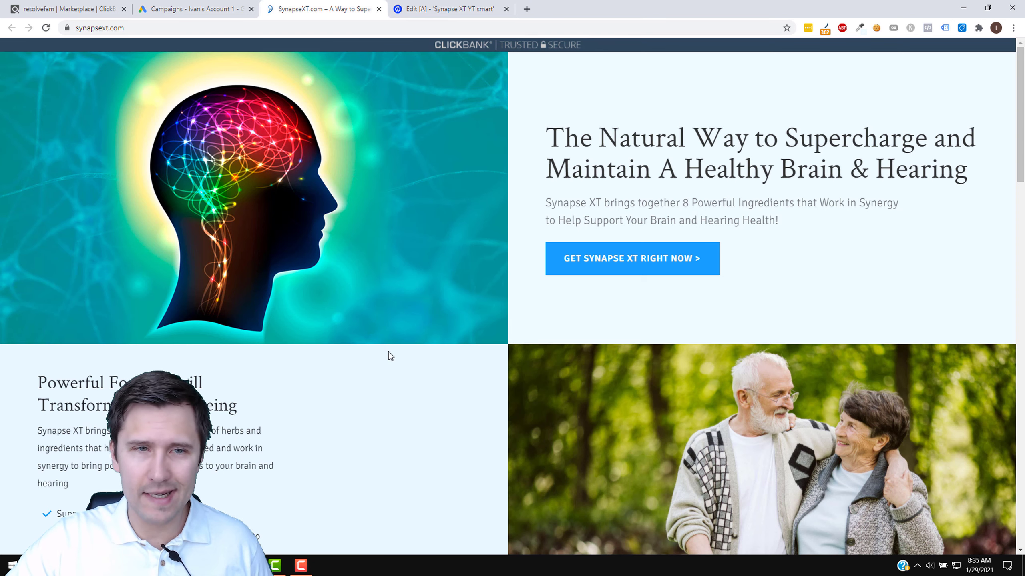
{"action": "left_click", "coordinate": [408, 5]}
{"action": "left_click", "coordinate": [483, 345]}
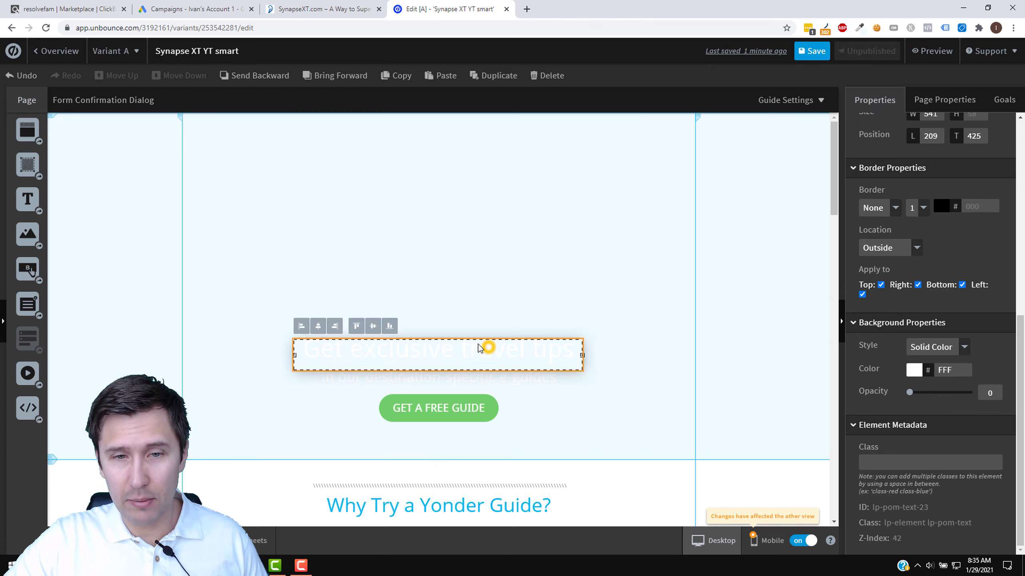
{"action": "left_click_drag", "start_coordinate": [454, 355], "coordinate": [440, 170]}
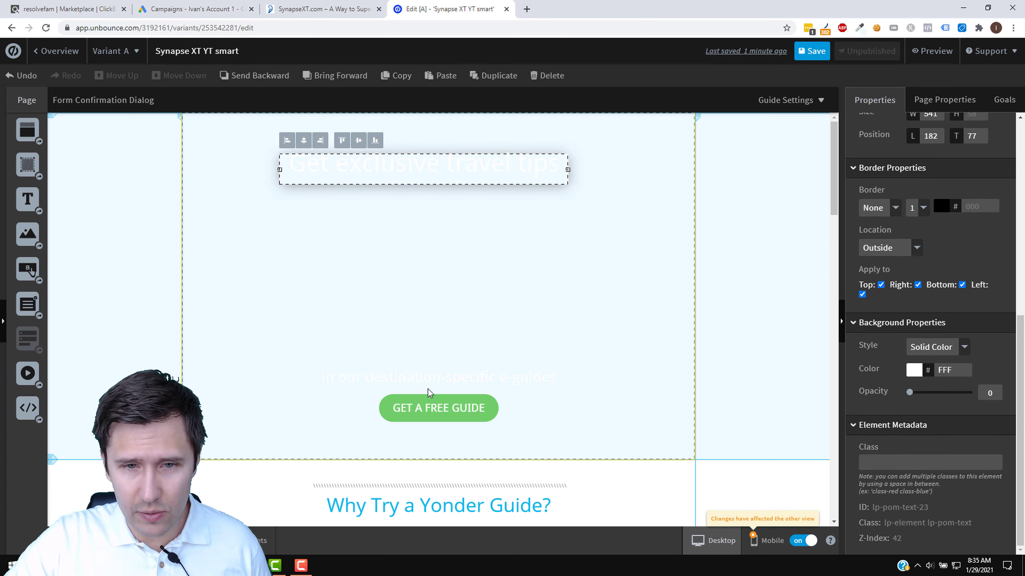
{"action": "left_click", "coordinate": [452, 376]}
{"action": "key", "text": "Delete"}
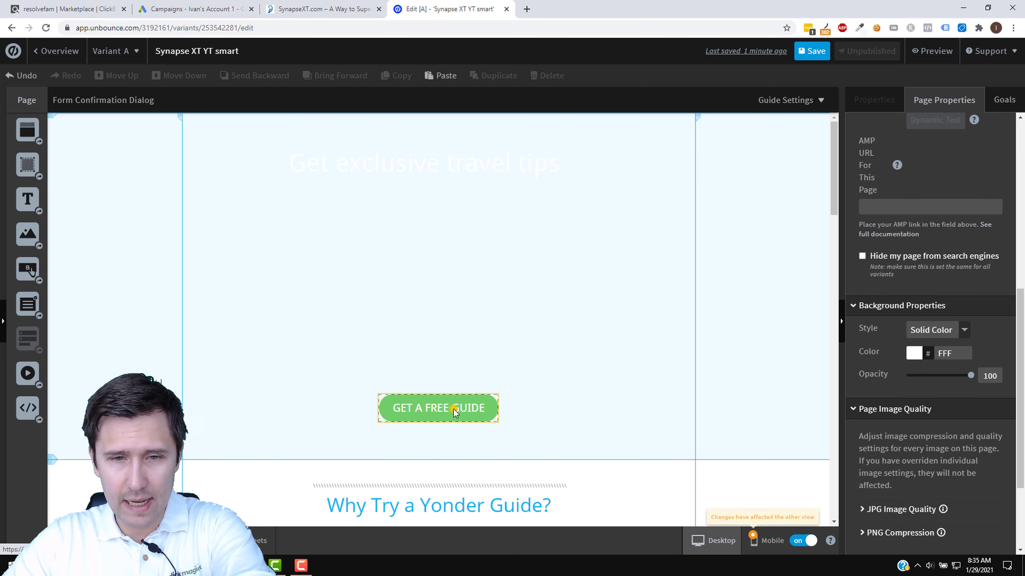
Move the GET A FREE GUIDE button slightly lower in the header and fine-adjust the header section's bottom edge
{"action": "left_click_drag", "start_coordinate": [453, 409], "coordinate": [451, 422]}
{"action": "scroll", "coordinate": [565, 339], "scroll_direction": "down", "scroll_amount": 3}
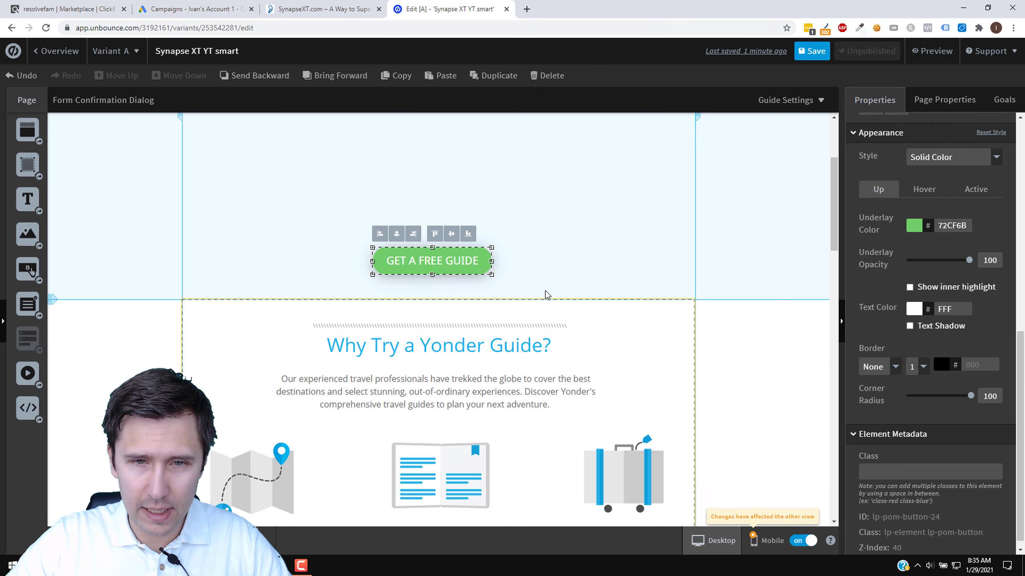
{"action": "left_click", "coordinate": [549, 286]}
{"action": "mouse_move", "coordinate": [437, 301]}
{"action": "left_mouse_down"}
{"action": "mouse_move", "coordinate": [439, 334]}
{"action": "mouse_move", "coordinate": [440, 298]}
{"action": "left_mouse_up"}
{"action": "scroll", "coordinate": [358, 183], "scroll_direction": "up", "scroll_amount": 4}
Inspect the main headline on the Synapse XT sales page to identify its font, and close the inspector
{"action": "left_click", "coordinate": [323, 8]}
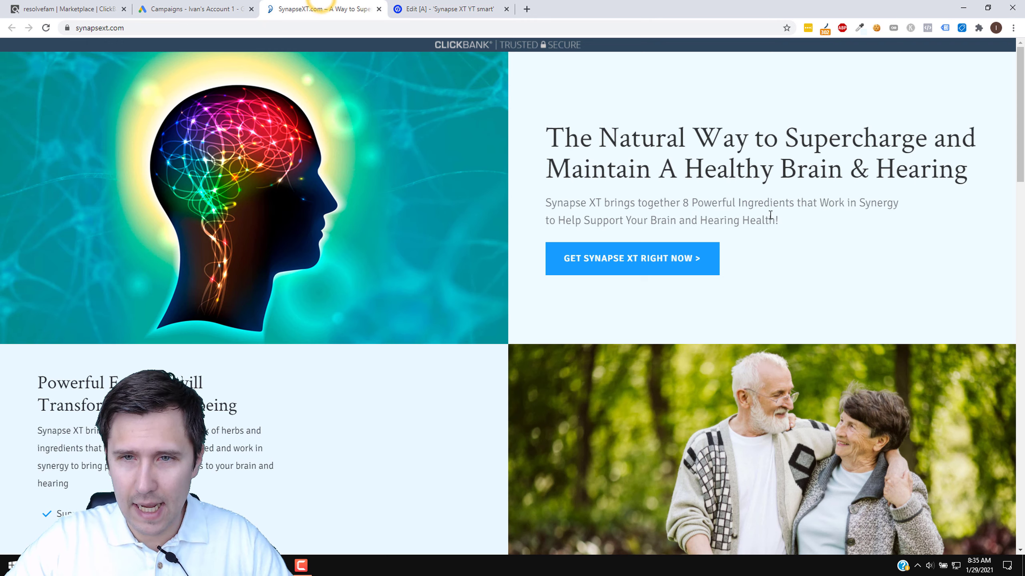
{"action": "right_click", "coordinate": [799, 265]}
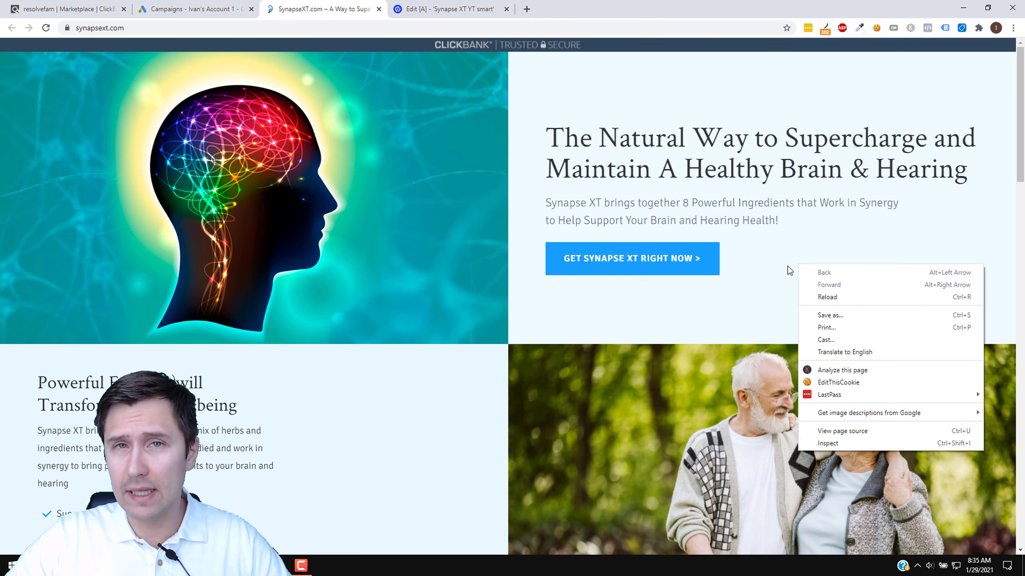
{"action": "left_click", "coordinate": [825, 443]}
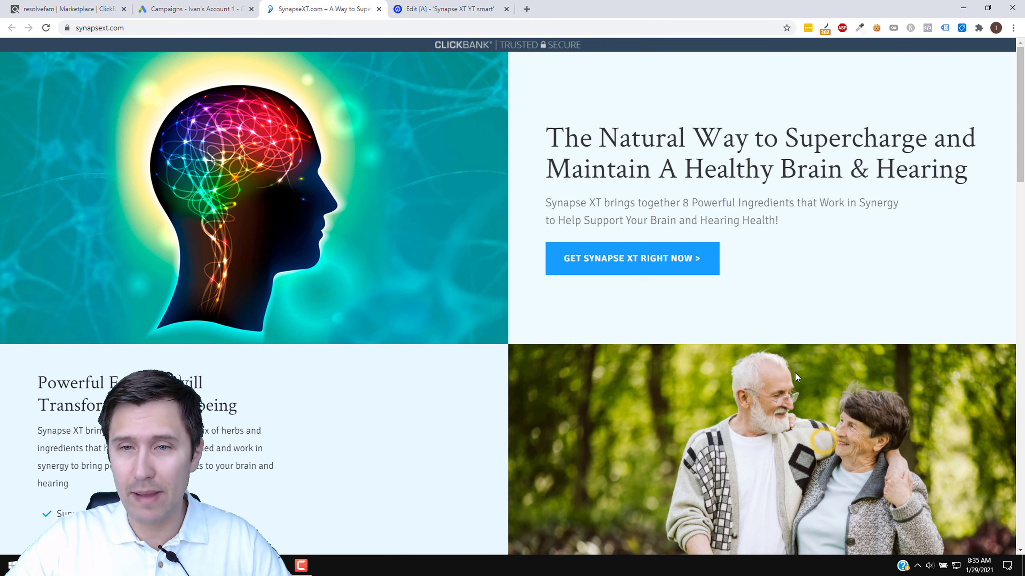
{"action": "left_click", "coordinate": [711, 46]}
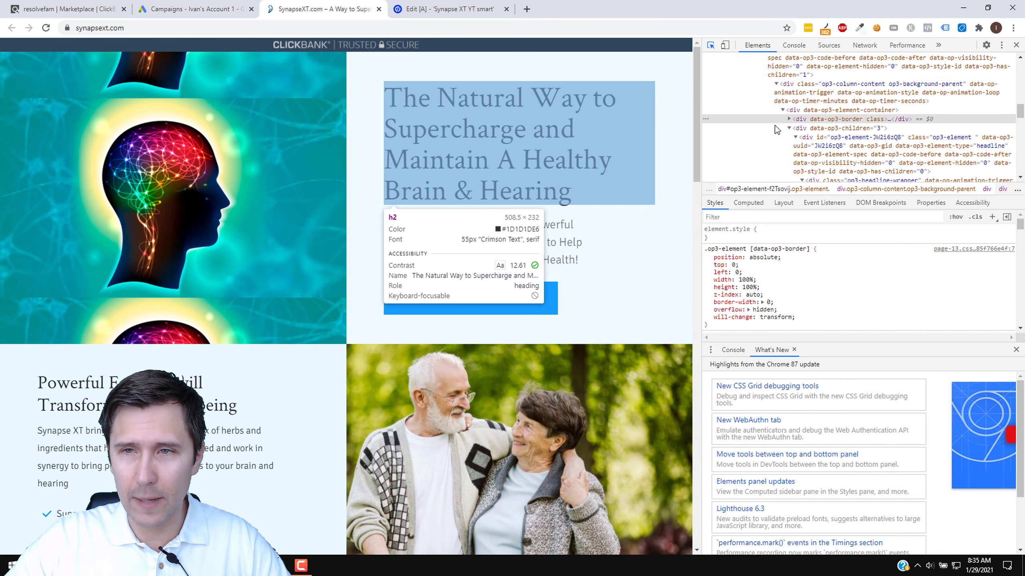
{"action": "left_click", "coordinate": [1016, 45]}
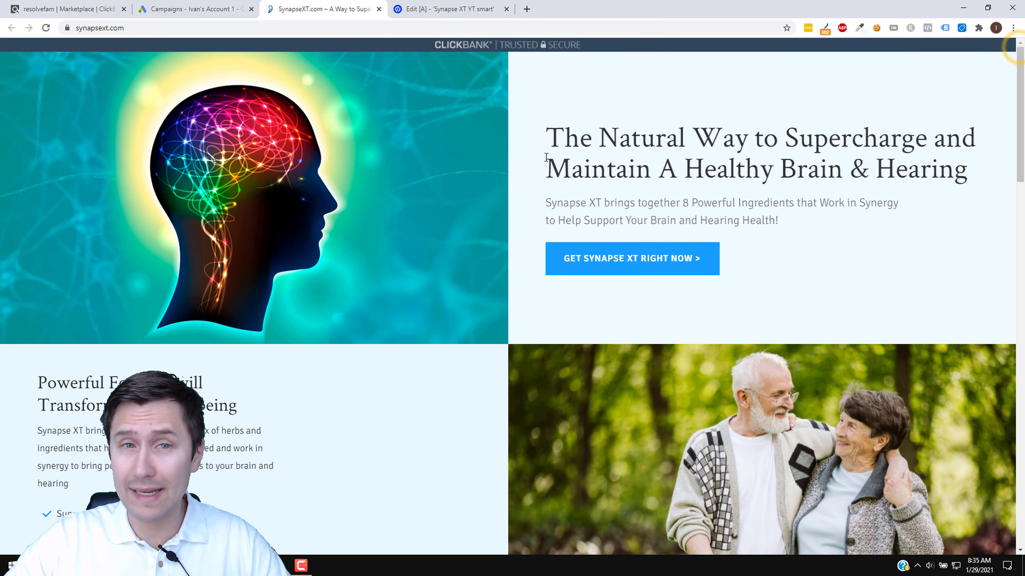
Return to the page editor and set the "Get exclusive travel tips" headline's text color to 000000
{"action": "left_click", "coordinate": [429, 12]}
{"action": "left_click", "coordinate": [464, 173]}
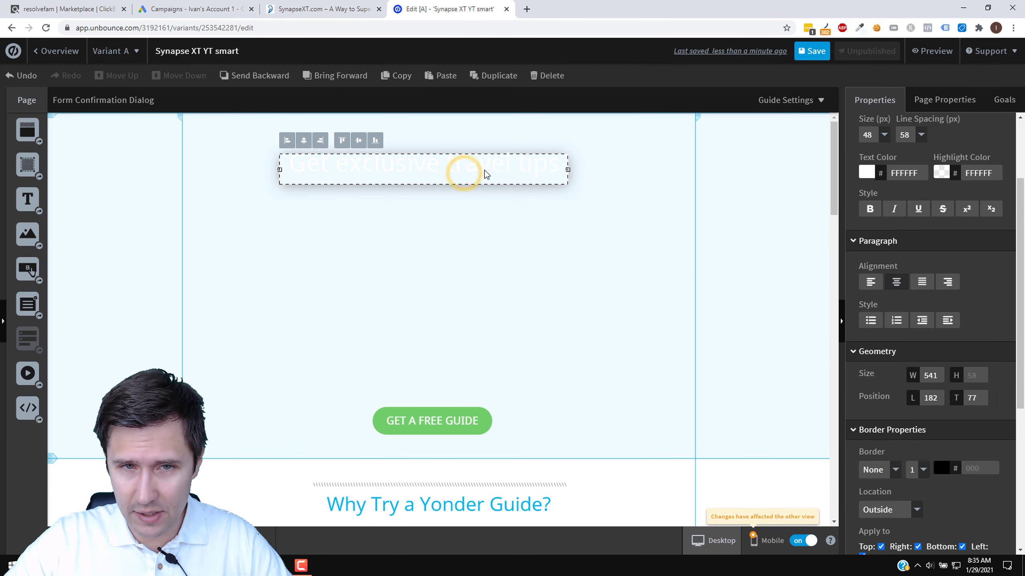
{"action": "scroll", "coordinate": [930, 268], "scroll_direction": "up", "scroll_amount": 3}
{"action": "left_click", "coordinate": [865, 283]}
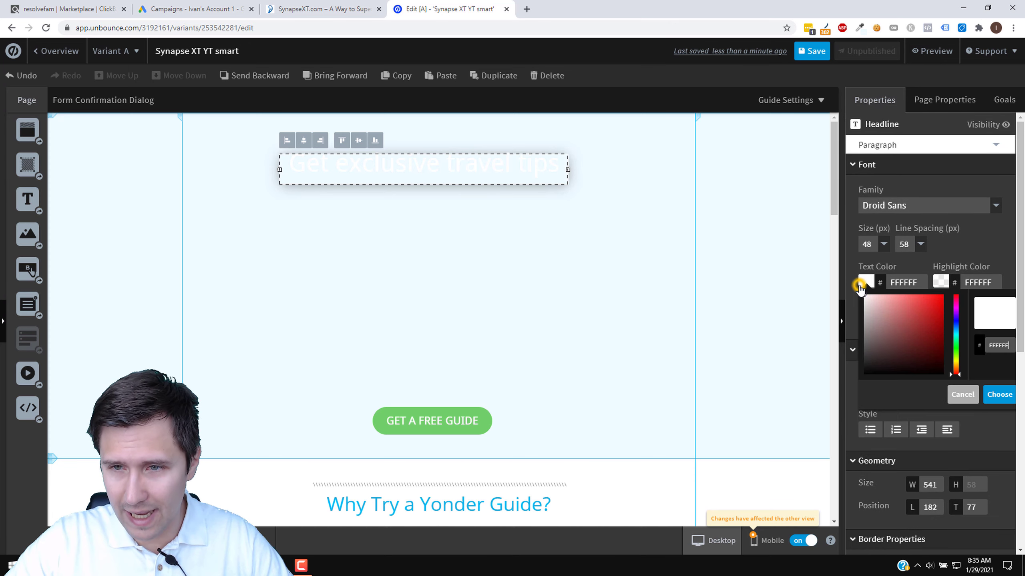
{"action": "left_click", "coordinate": [867, 372]}
{"action": "left_click", "coordinate": [999, 394]}
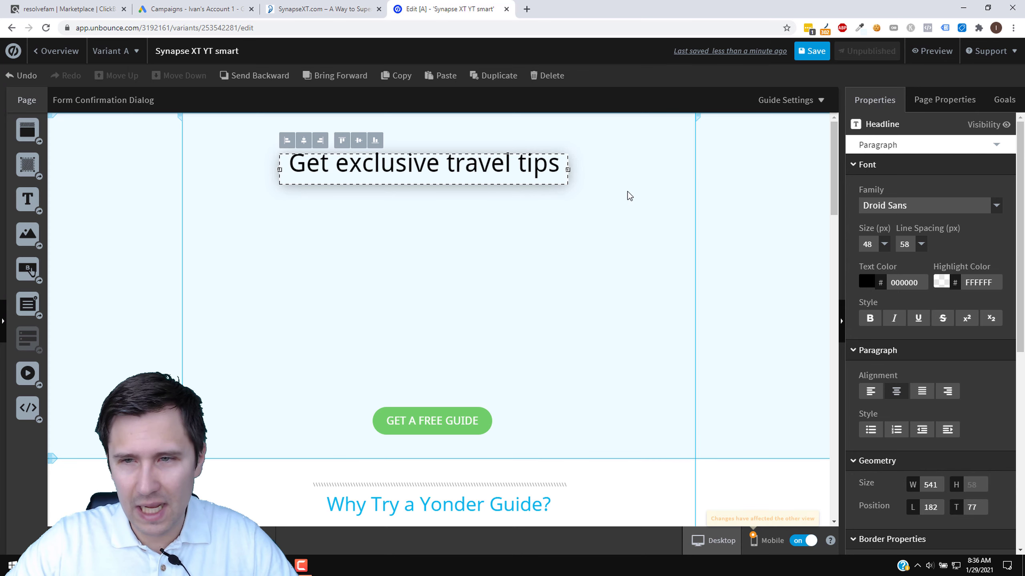
Search the font library for "crimson" and add Crimson Text to the available fonts
{"action": "left_click", "coordinate": [886, 203]}
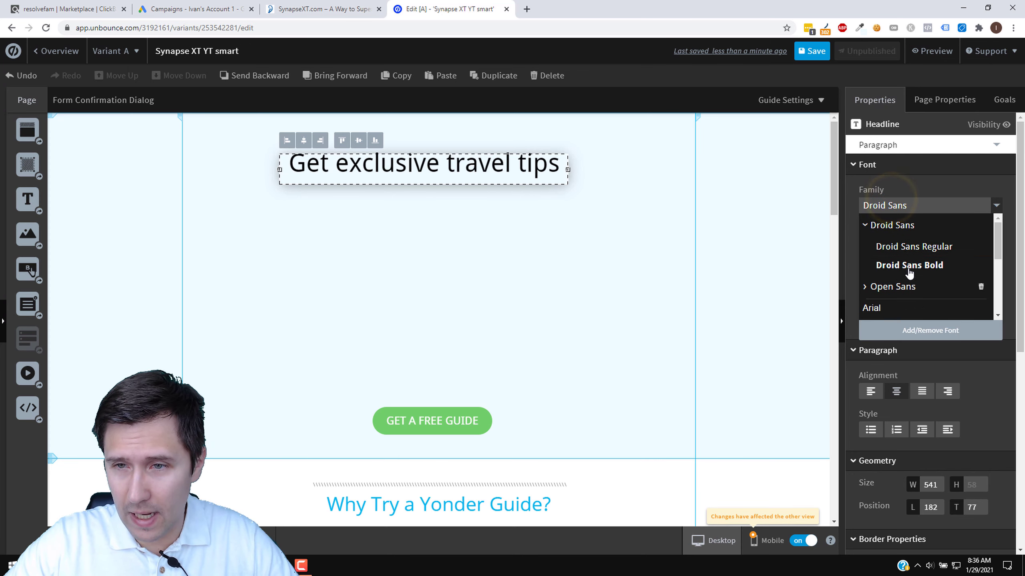
{"action": "left_click", "coordinate": [867, 227]}
{"action": "scroll", "coordinate": [887, 250], "scroll_direction": "down", "scroll_amount": 6}
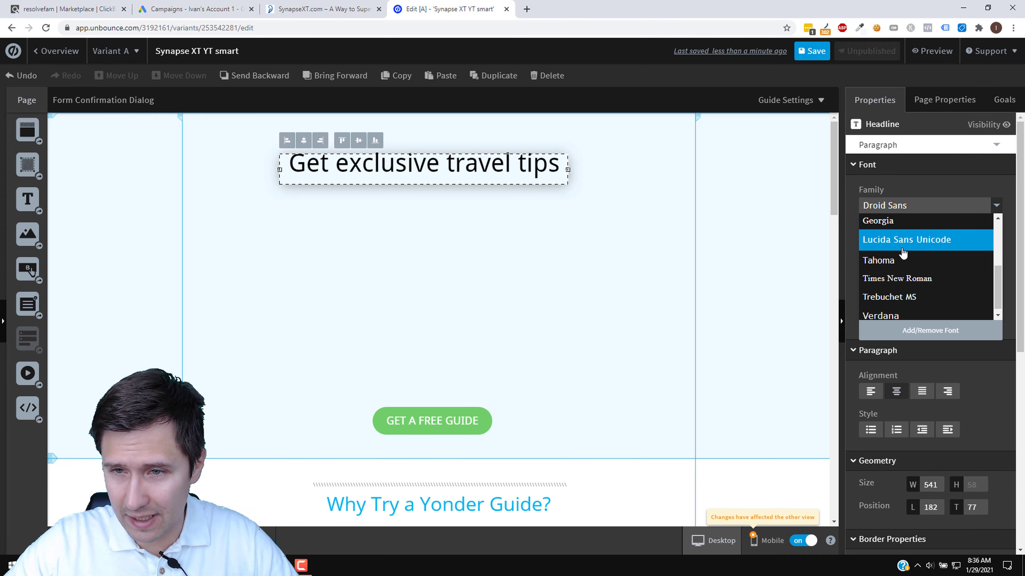
{"action": "left_click", "coordinate": [892, 270]}
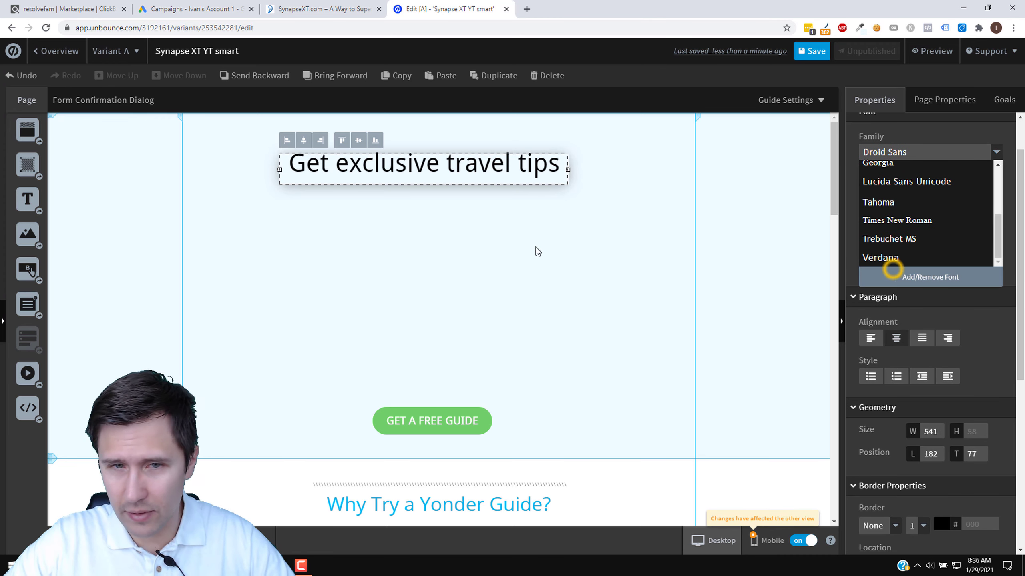
{"action": "type", "text": "crimson"}
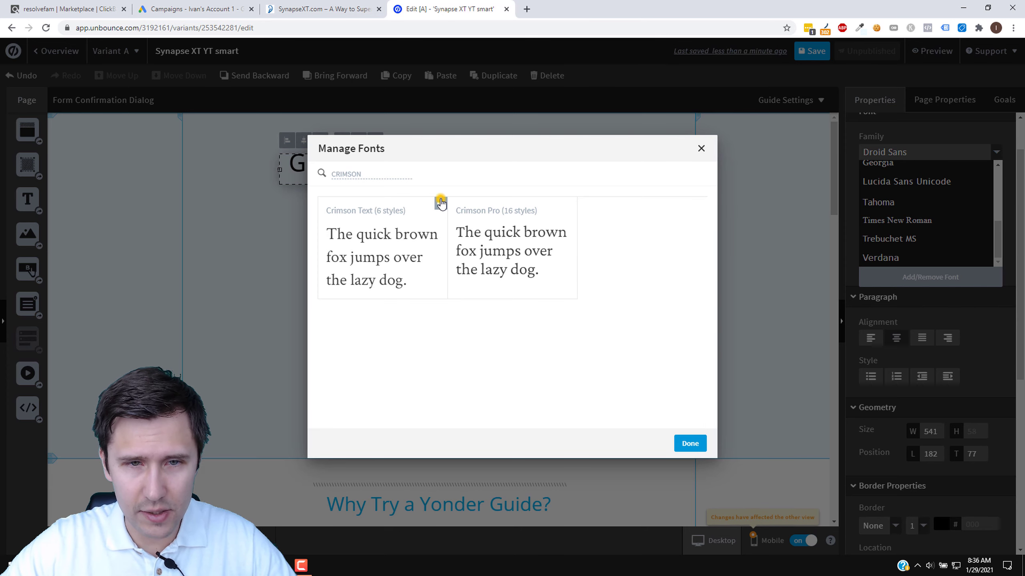
{"action": "left_click", "coordinate": [441, 201]}
{"action": "left_click", "coordinate": [687, 443]}
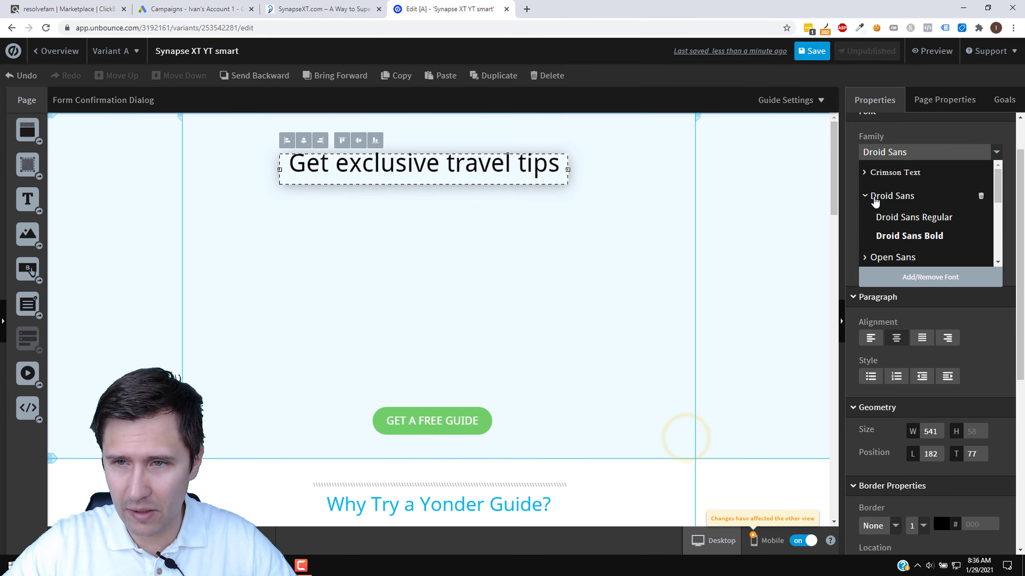
Change the "Get exclusive travel tips" headline's font family to Crimson Text and deselect the headline
{"action": "left_click", "coordinate": [875, 198]}
{"action": "scroll", "coordinate": [887, 242], "scroll_direction": "up", "scroll_amount": 1}
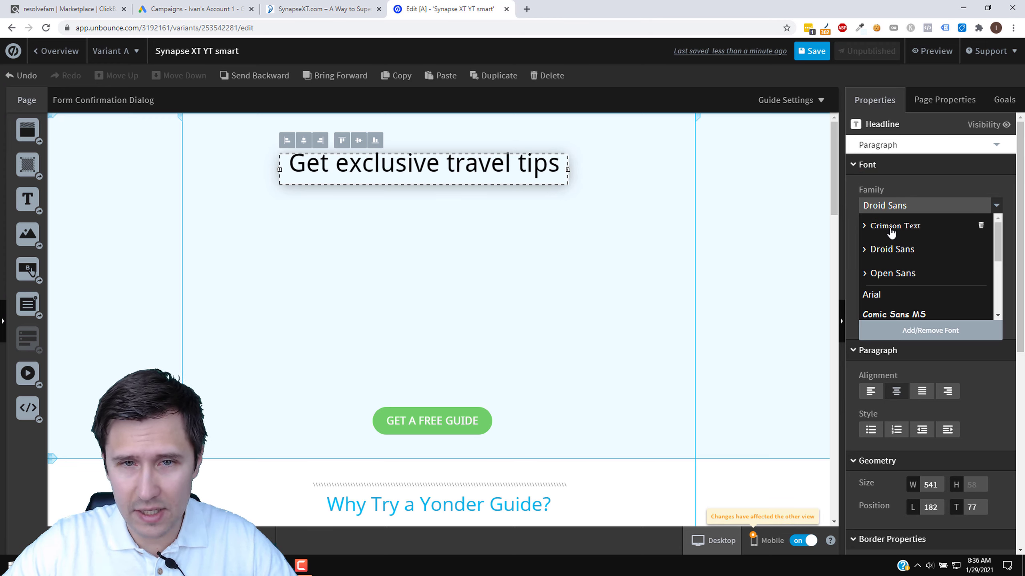
{"action": "left_click", "coordinate": [889, 226]}
{"action": "left_click", "coordinate": [905, 247]}
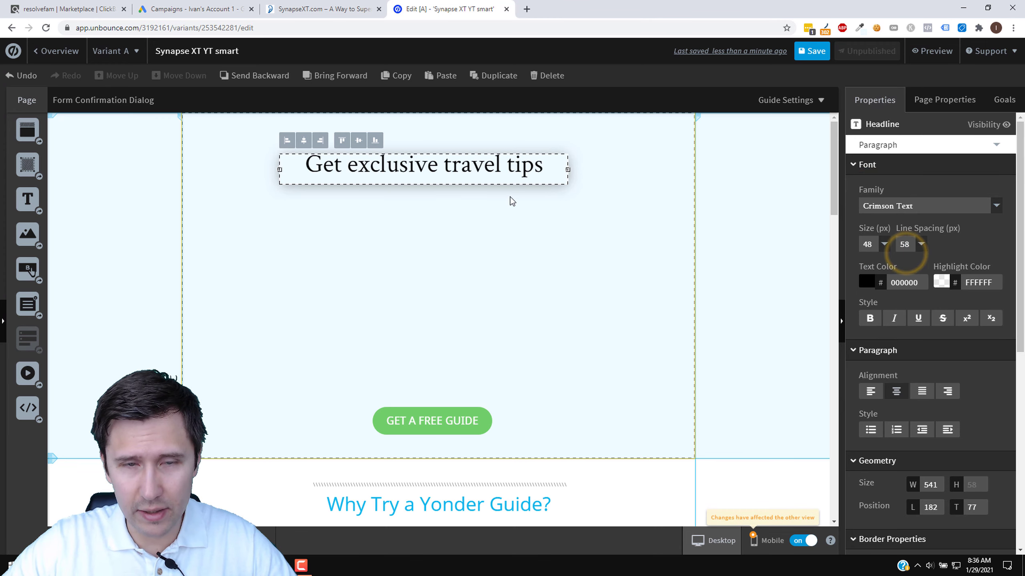
{"action": "left_click", "coordinate": [476, 223]}
Copy the main headline from the Synapse XT sales page and paste it into a blank Notepad document
{"action": "left_click", "coordinate": [323, 9]}
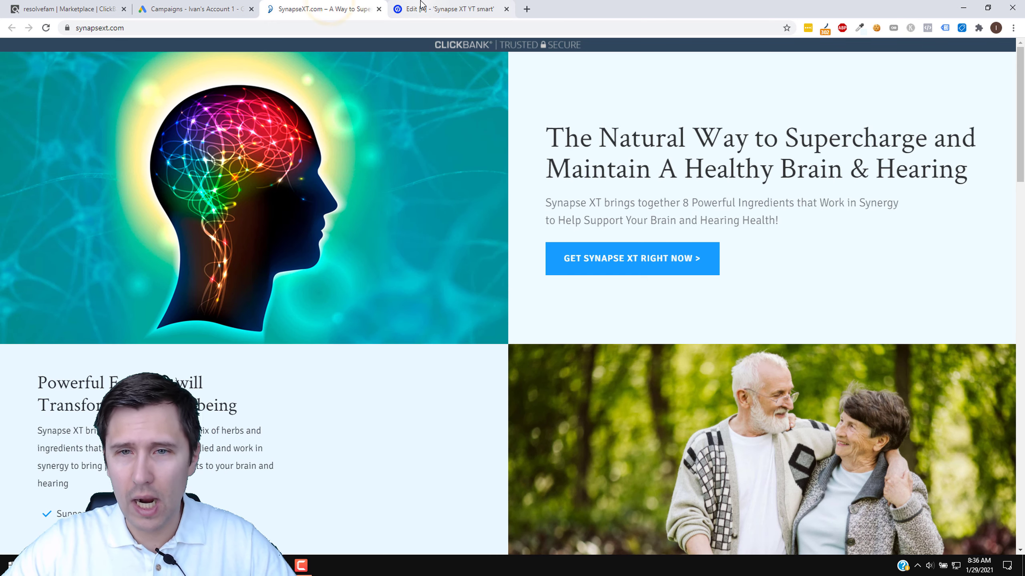
{"action": "triple_click", "coordinate": [664, 154]}
{"action": "right_click", "coordinate": [665, 154]}
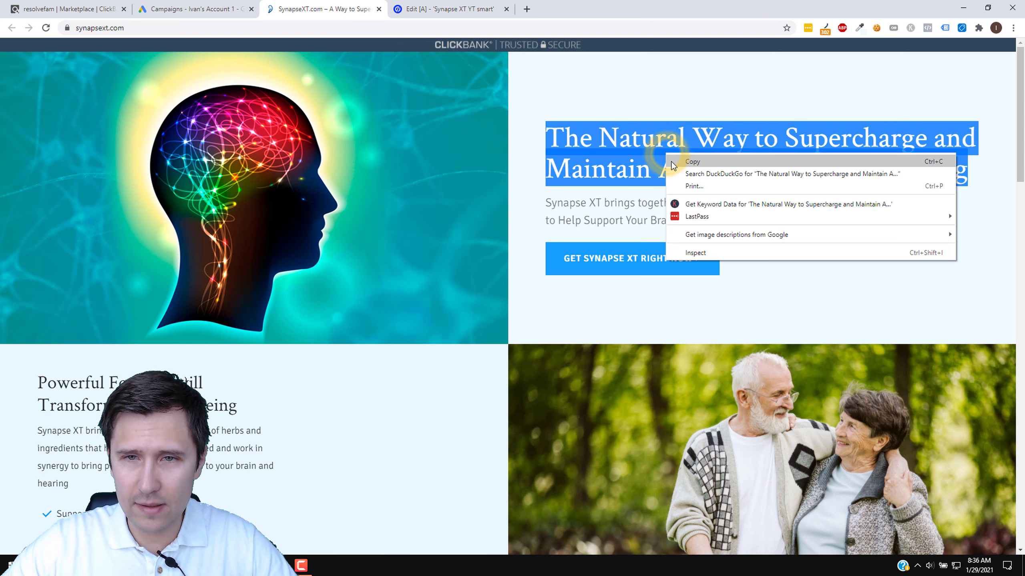
{"action": "left_click", "coordinate": [698, 163]}
{"action": "left_click", "coordinate": [419, 9]}
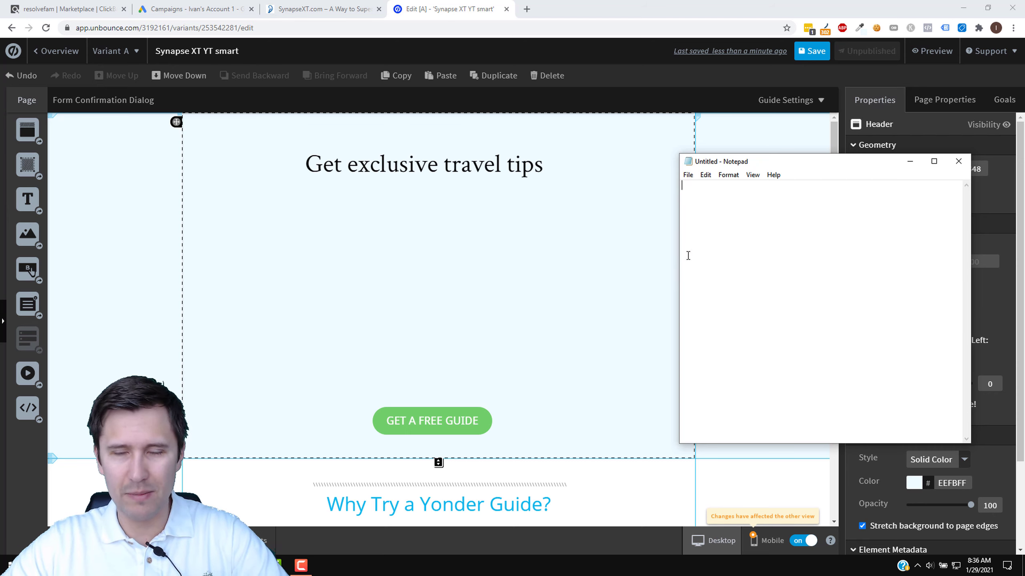
{"action": "key", "text": "ctrl+v"}
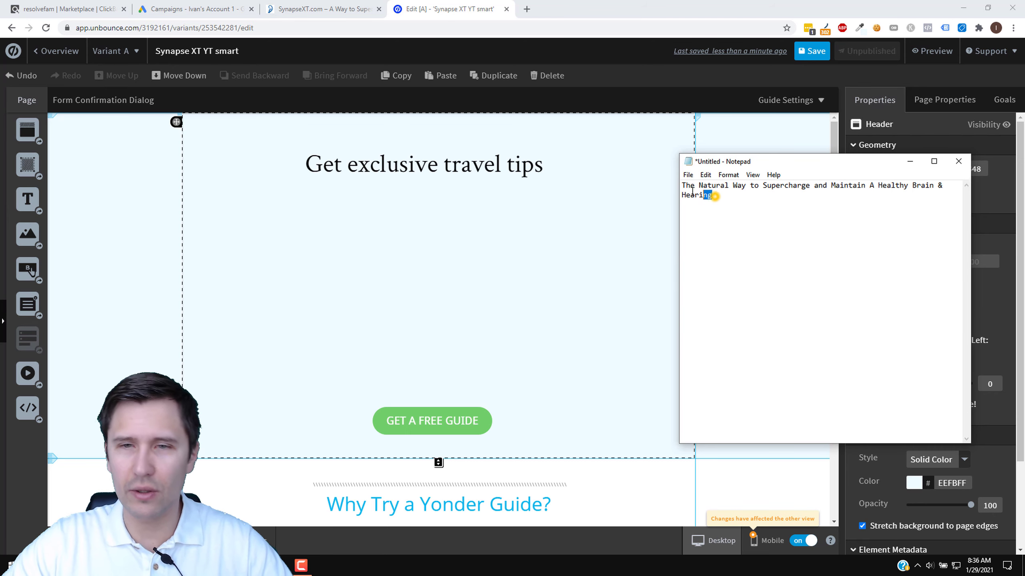
Copy the plain text from Notepad and replace the editor's headline with "The Natural Way to Supercharge and Maintain A Healthy Brain & Hearing"
{"action": "left_click_drag", "start_coordinate": [693, 192], "coordinate": [682, 185]}
{"action": "right_click", "coordinate": [693, 193]}
{"action": "left_click", "coordinate": [716, 223]}
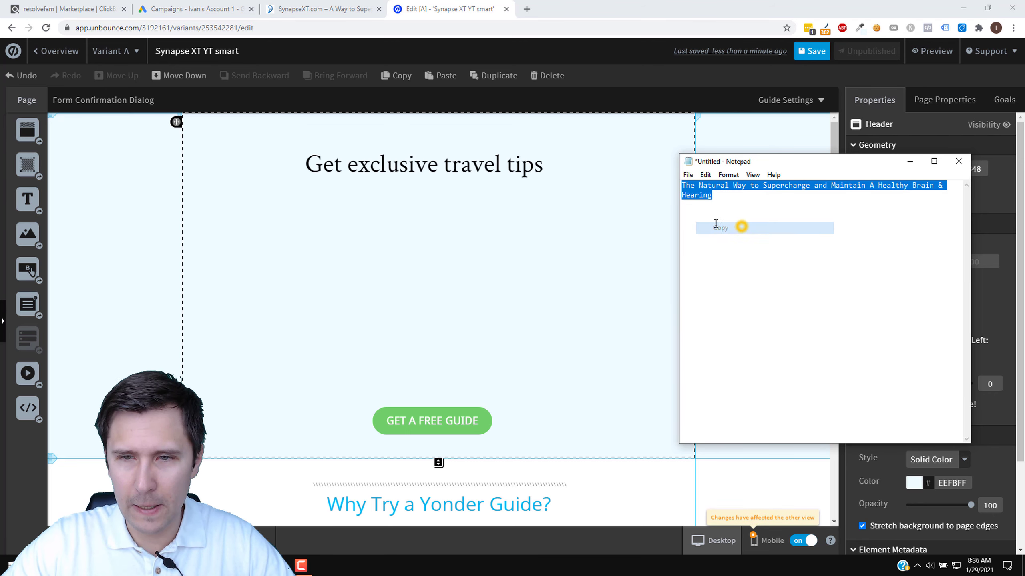
{"action": "left_click", "coordinate": [740, 225]}
{"action": "double_click", "coordinate": [455, 163]}
{"action": "right_click", "coordinate": [455, 162]}
{"action": "left_click", "coordinate": [506, 214]}
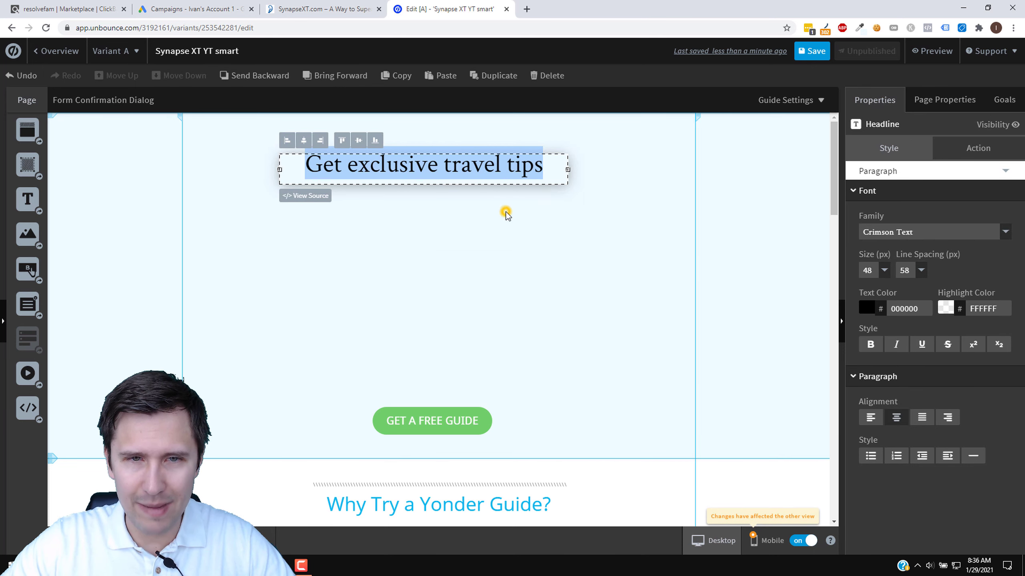
Widen the headline box to about 743 px and shift it left to about position 114, 73
{"action": "left_click_drag", "start_coordinate": [566, 198], "coordinate": [674, 204]}
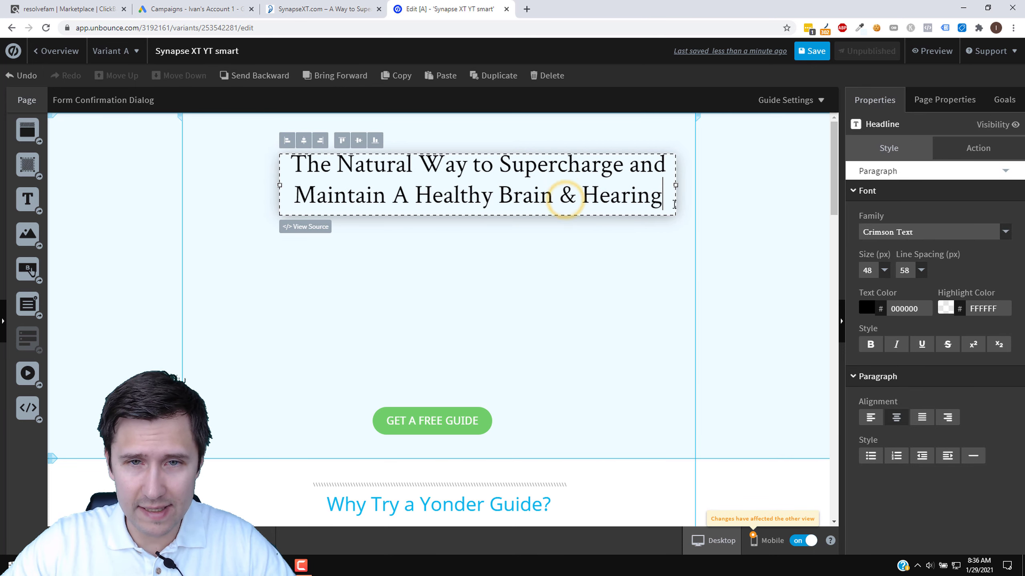
{"action": "left_click", "coordinate": [593, 288]}
{"action": "left_click_drag", "start_coordinate": [494, 205], "coordinate": [457, 201]}
Review the sales page's subheadline, and replace "Natural Way" in the editor's headline with "8 Powerful Ingredients"
{"action": "left_click", "coordinate": [309, 9]}
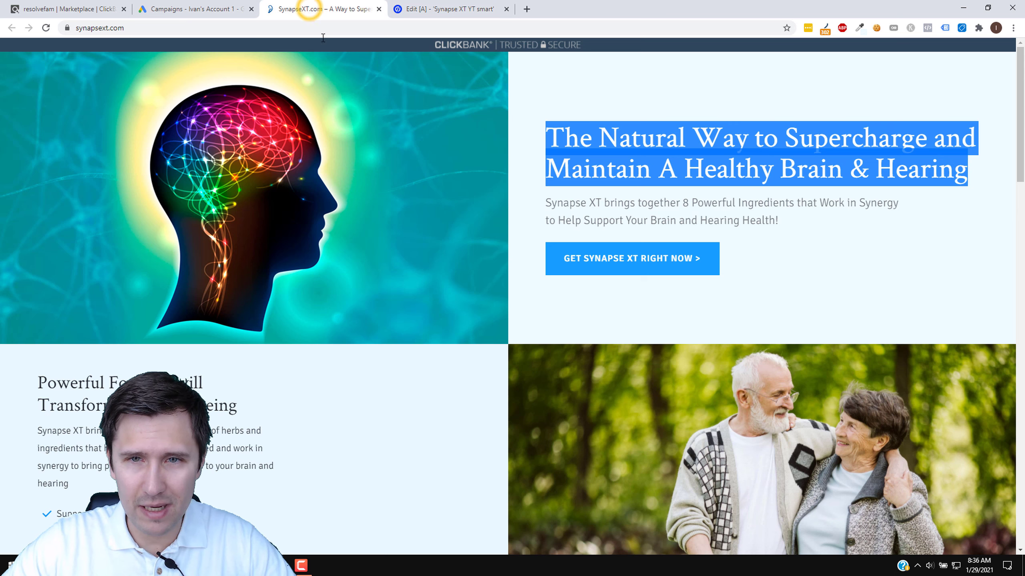
{"action": "left_click", "coordinate": [624, 182]}
{"action": "scroll", "coordinate": [565, 222], "scroll_direction": "down", "scroll_amount": 2}
{"action": "scroll", "coordinate": [535, 264], "scroll_direction": "up", "scroll_amount": 1}
{"action": "scroll", "coordinate": [535, 263], "scroll_direction": "up", "scroll_amount": 1}
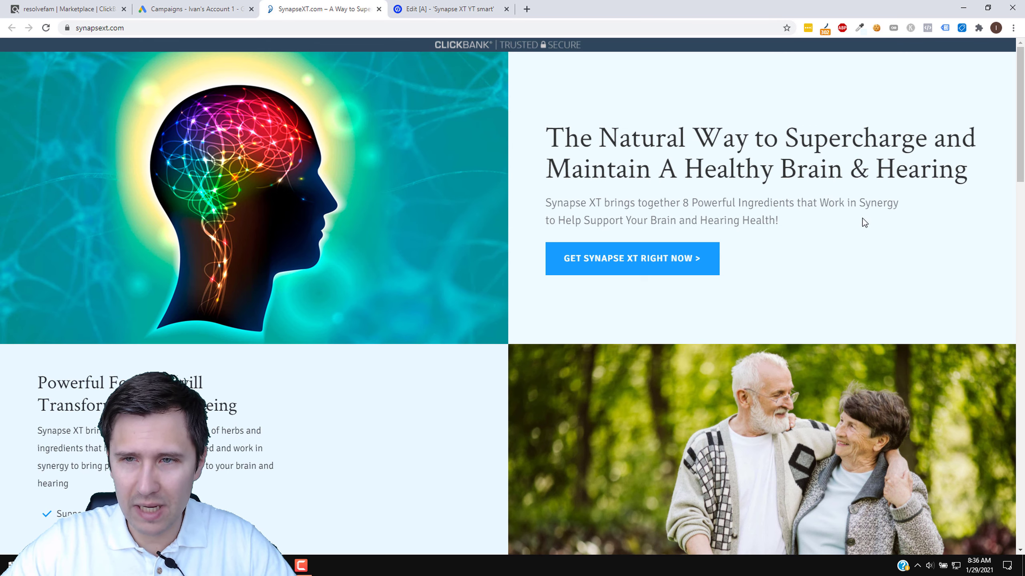
{"action": "left_click", "coordinate": [450, 9]}
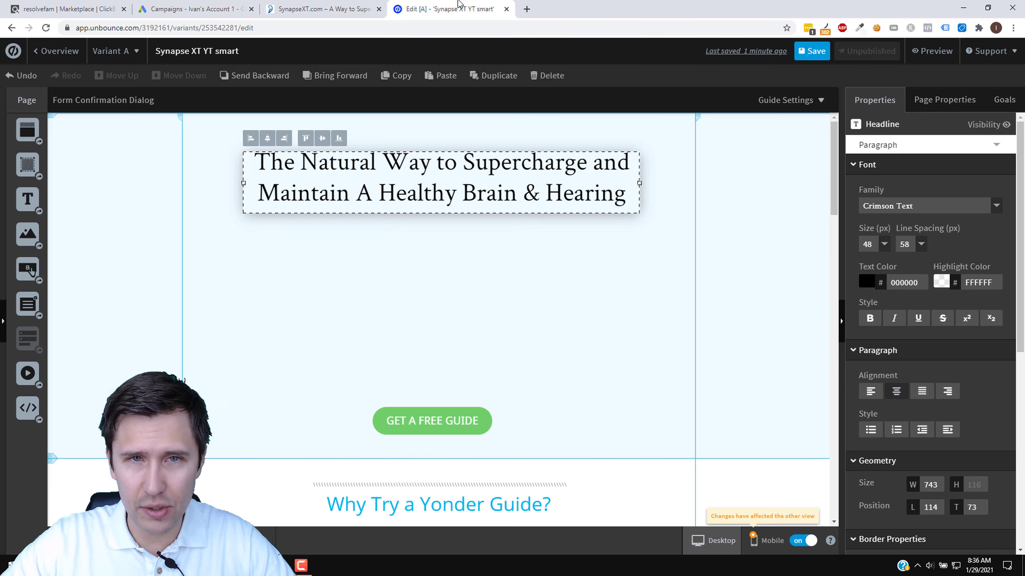
{"action": "left_click", "coordinate": [354, 193]}
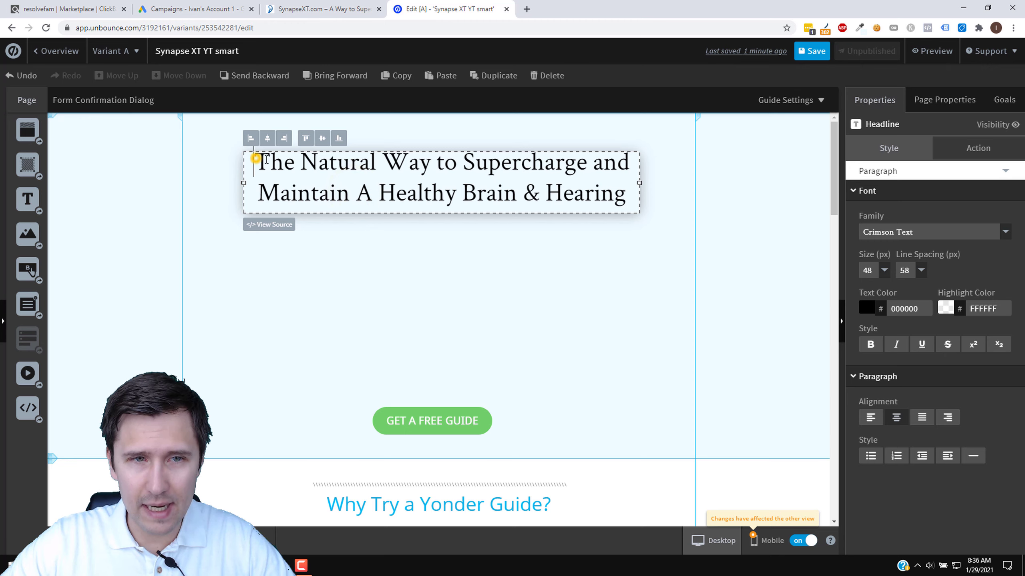
{"action": "left_click_drag", "start_coordinate": [256, 159], "coordinate": [302, 166]}
{"action": "type", "text": "8 Powerful Ingre"}
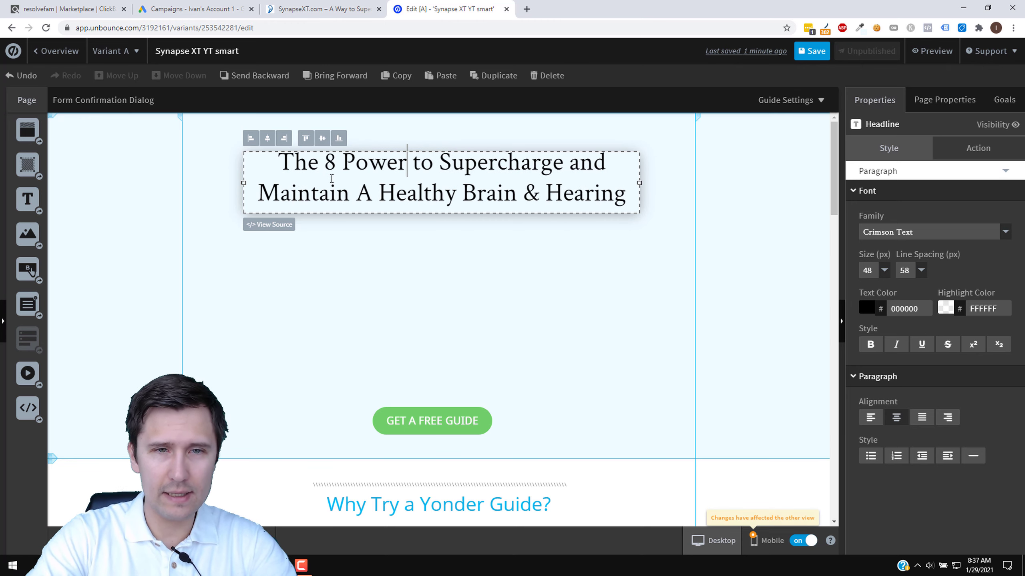
{"action": "type", "text": "dients"}
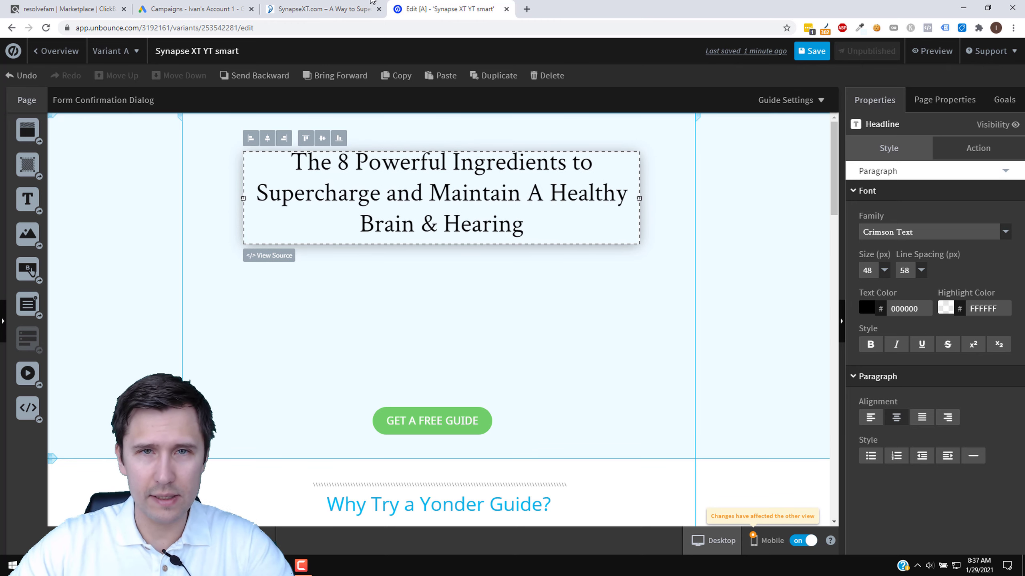
Review the sales page's subheadline, and replace "Supercharge" in the editor's headline with "Support Your Brain and Hearing"
{"action": "left_click", "coordinate": [328, 3]}
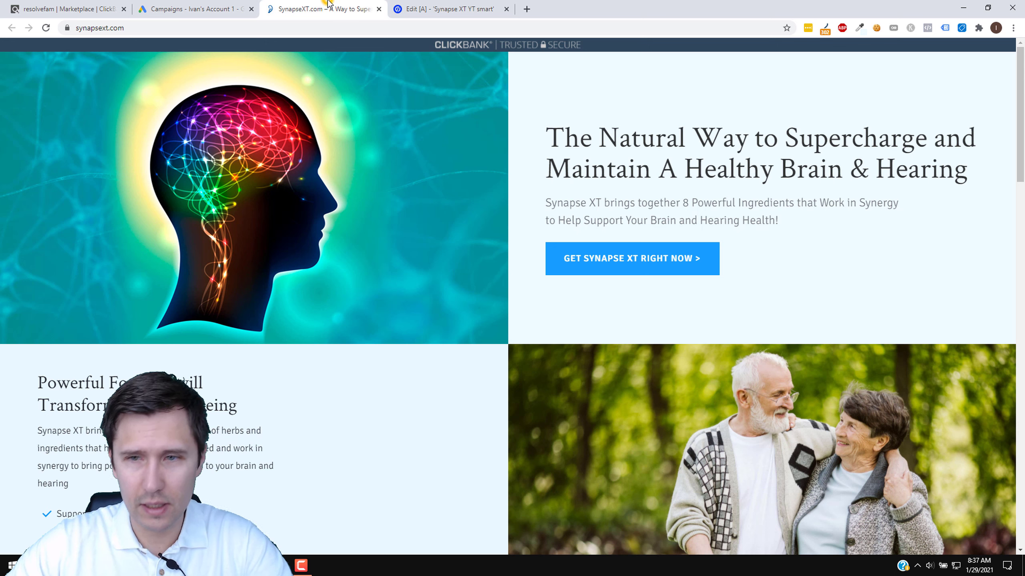
{"action": "left_click", "coordinate": [495, 7]}
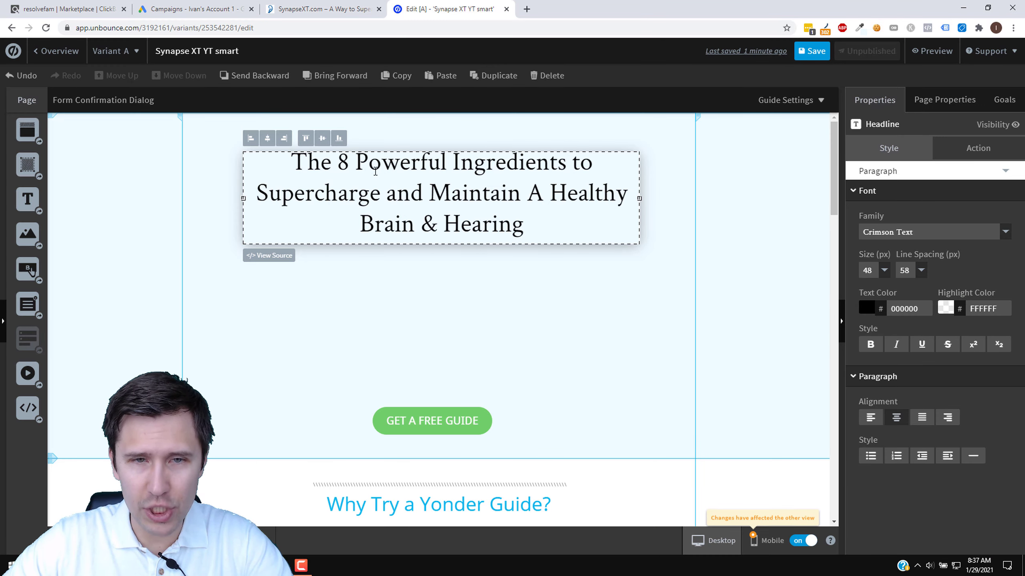
{"action": "left_click", "coordinate": [312, 6]}
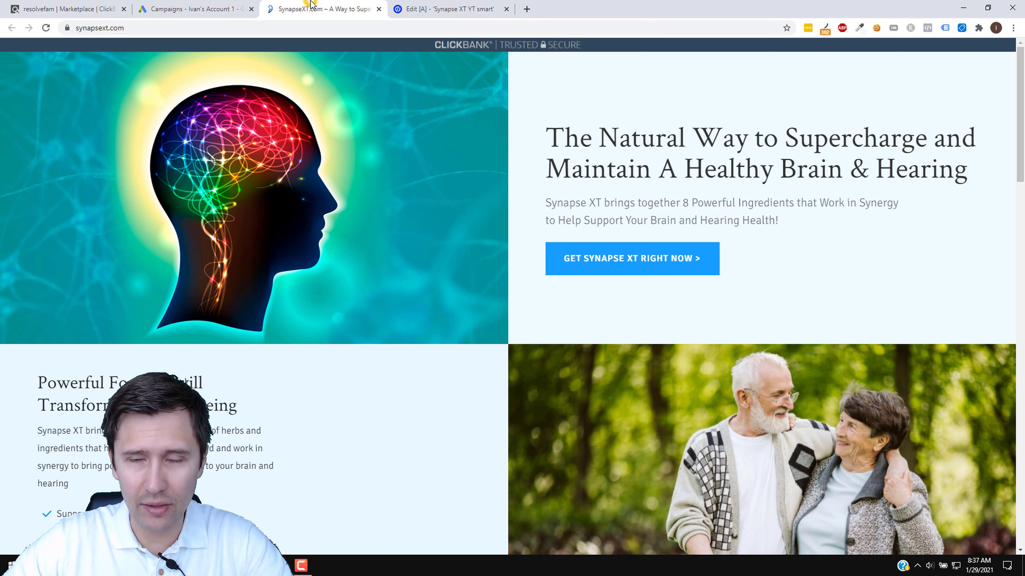
{"action": "left_click", "coordinate": [477, 6]}
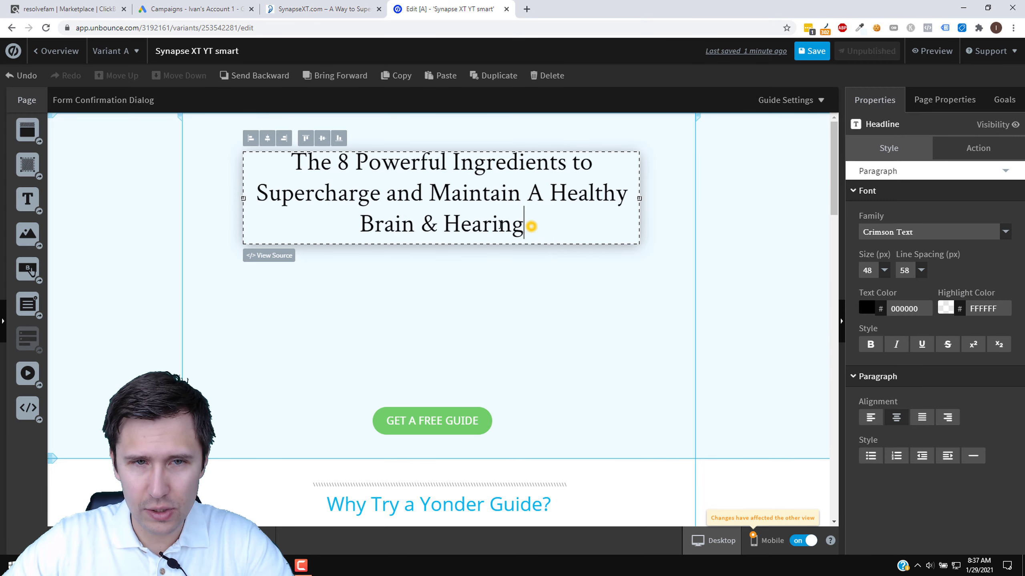
{"action": "double_click", "coordinate": [361, 195]}
{"action": "left_click", "coordinate": [341, 4]}
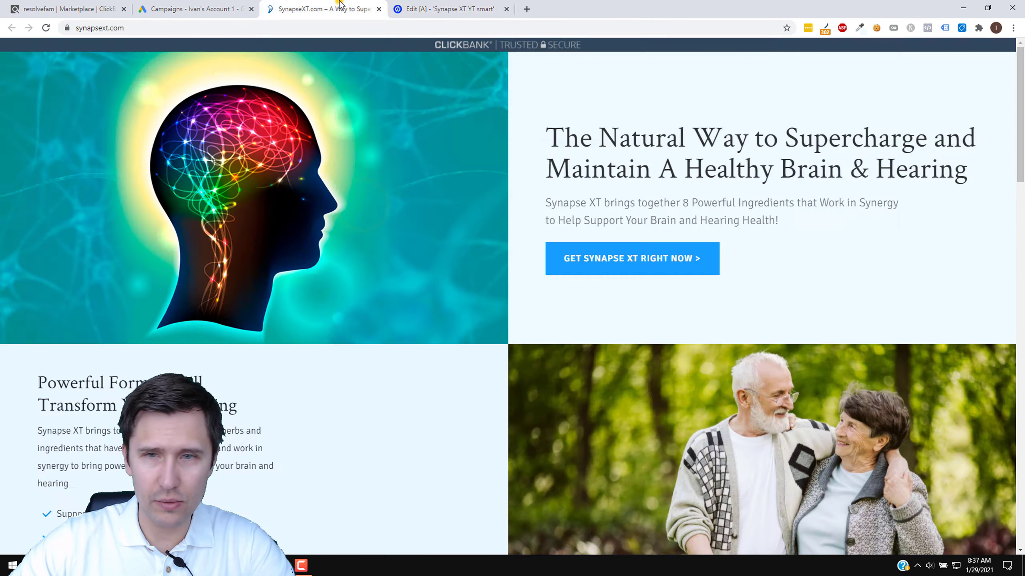
{"action": "left_click", "coordinate": [451, 4]}
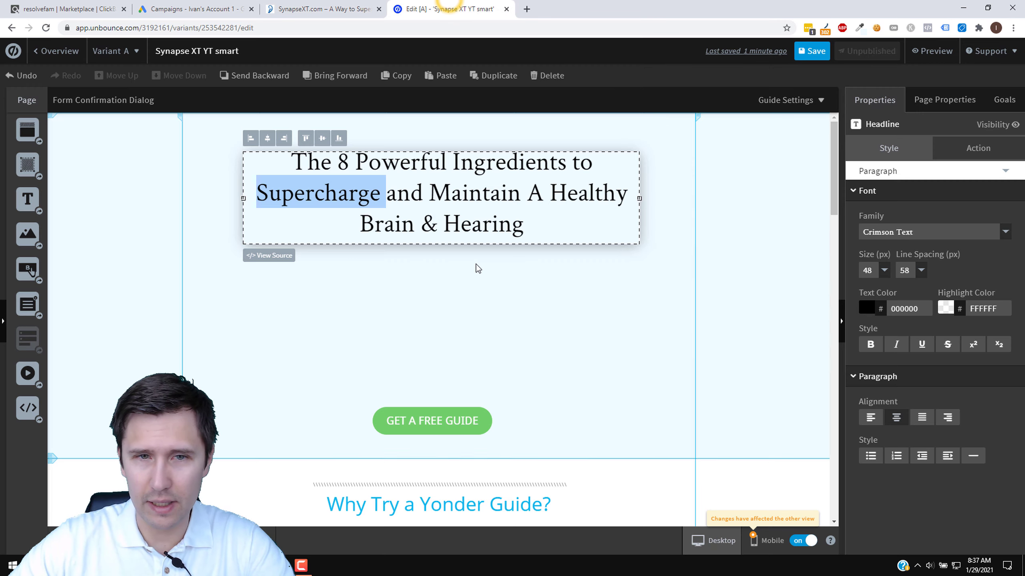
{"action": "type", "text": "Support Your Bra"}
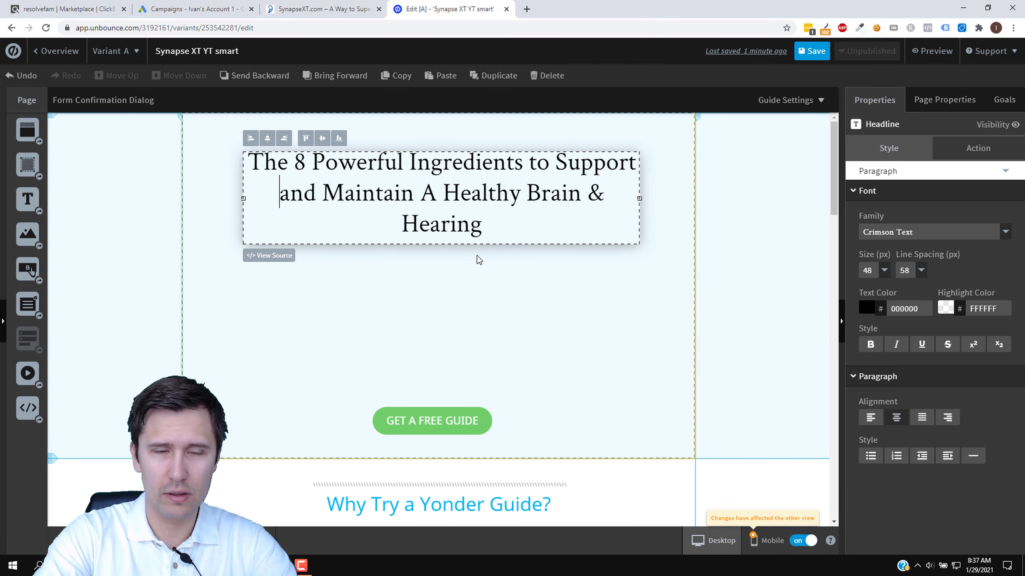
{"action": "type", "text": "in and Hear"}
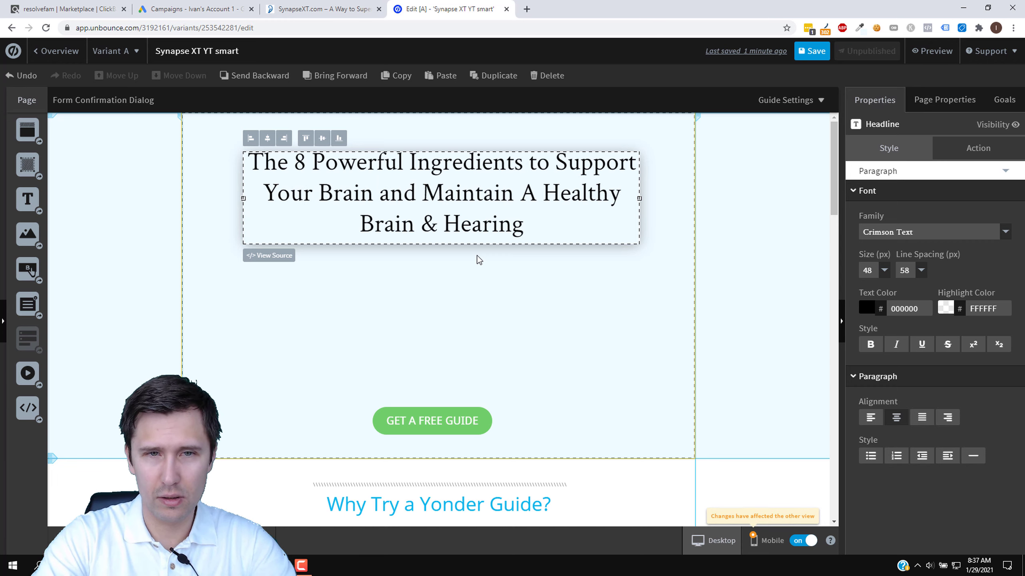
{"action": "type", "text": "ing and"}
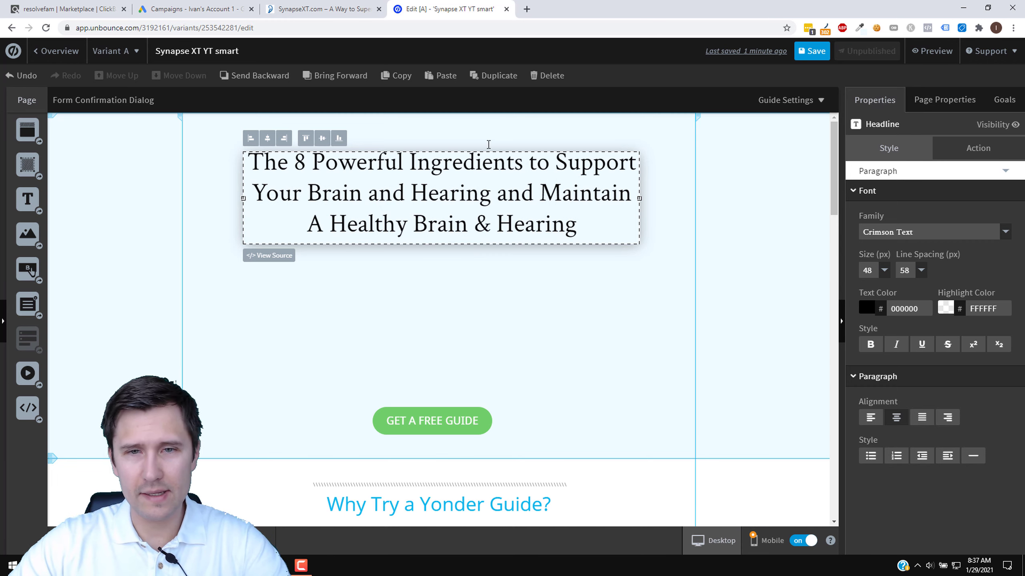
Review the sales page's benefits list, and replace the headline's ending "and Maintain A Healthy Brain & Hearing" with "and Transform Your Life"
{"action": "left_click", "coordinate": [328, 9]}
{"action": "scroll", "coordinate": [375, 281], "scroll_direction": "down", "scroll_amount": 3}
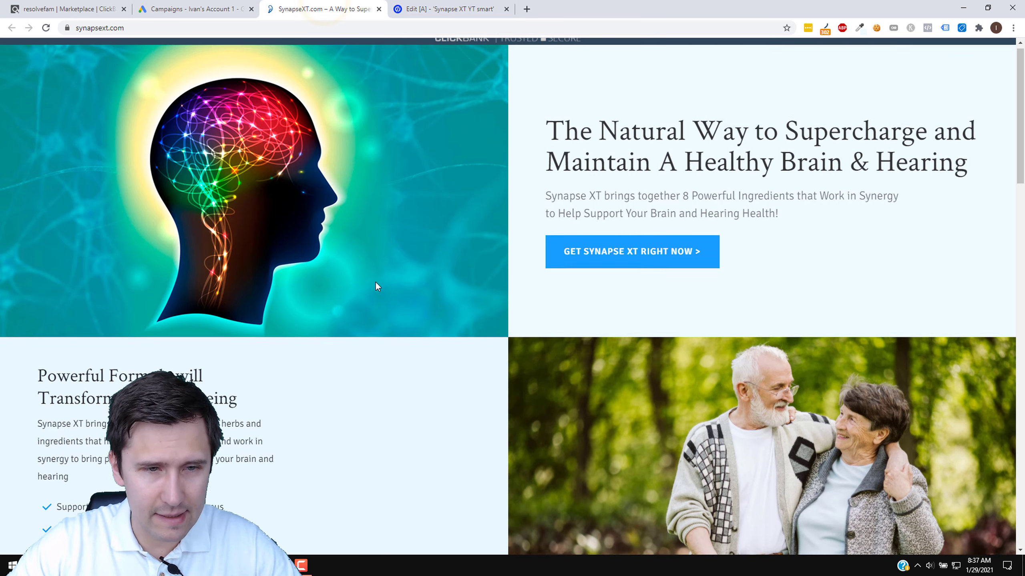
{"action": "scroll", "coordinate": [224, 338], "scroll_direction": "down", "scroll_amount": 1}
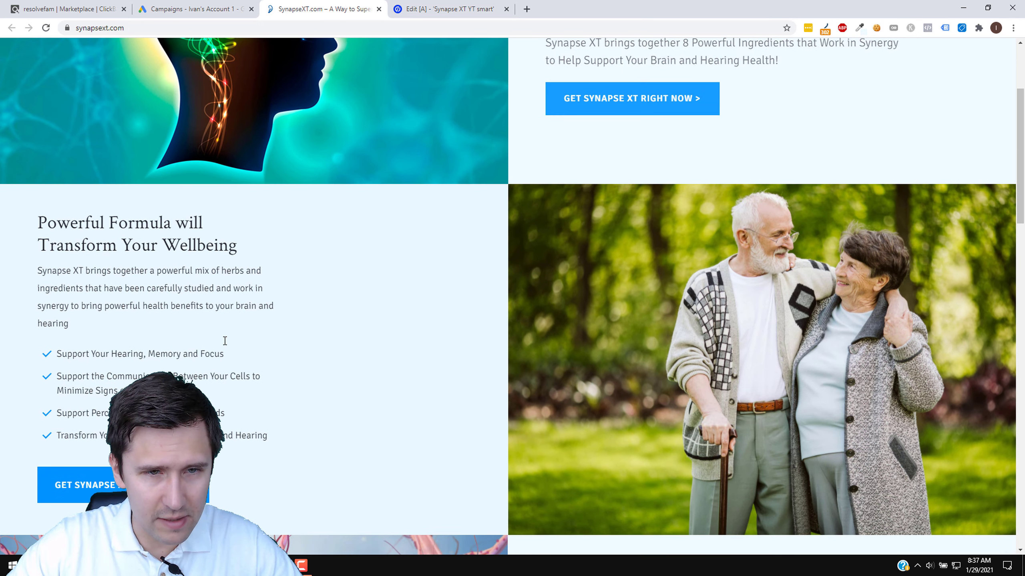
{"action": "scroll", "coordinate": [225, 342], "scroll_direction": "down", "scroll_amount": 1}
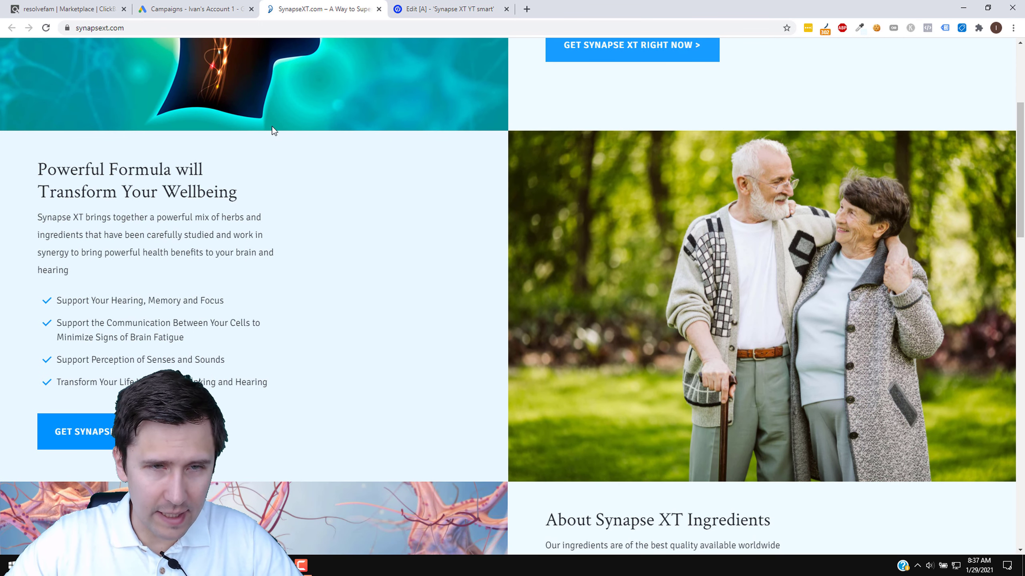
{"action": "left_click", "coordinate": [450, 8]}
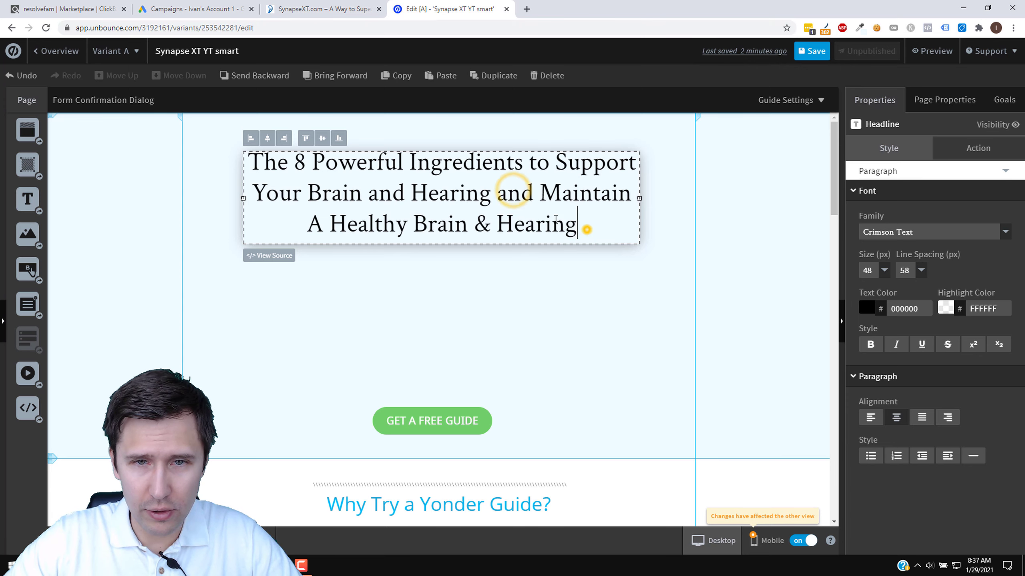
{"action": "left_click_drag", "start_coordinate": [587, 229], "coordinate": [501, 206]}
{"action": "type", "text": "and T"}
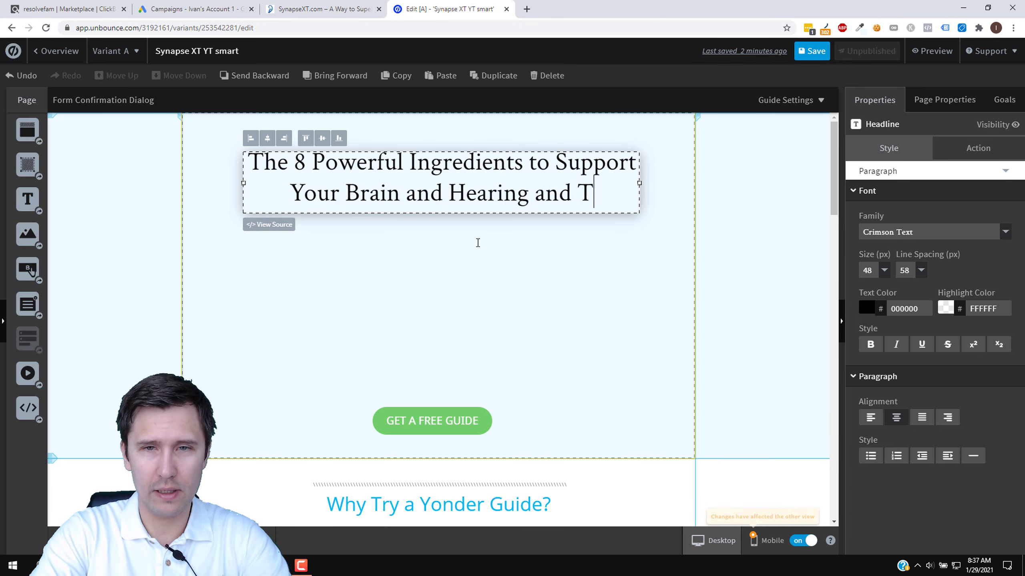
{"action": "type", "text": "ransform Your Life"}
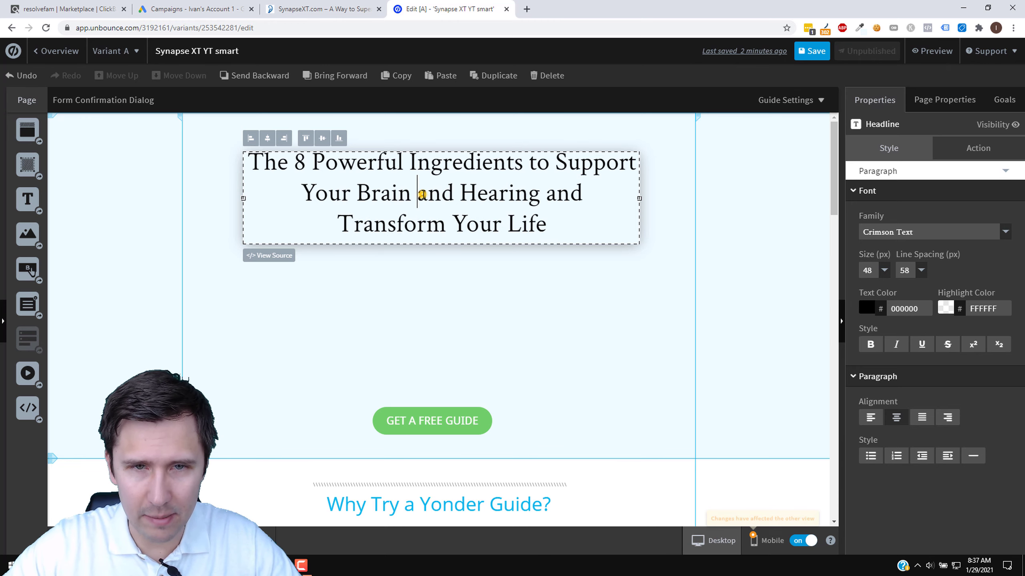
Reword "Your Brain and Hearing" in the headline as "Your Brain, Your Hearing"
{"action": "double_click", "coordinate": [422, 195]}
{"action": "key", "text": "BackSpace"}
{"action": "key", "text": "BackSpace"}
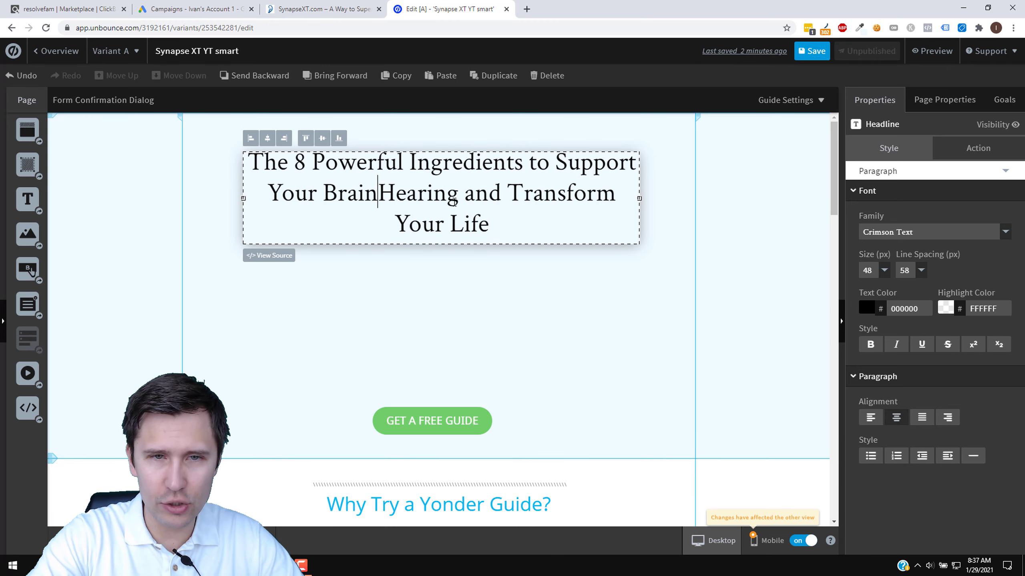
{"action": "type", "text": ","}
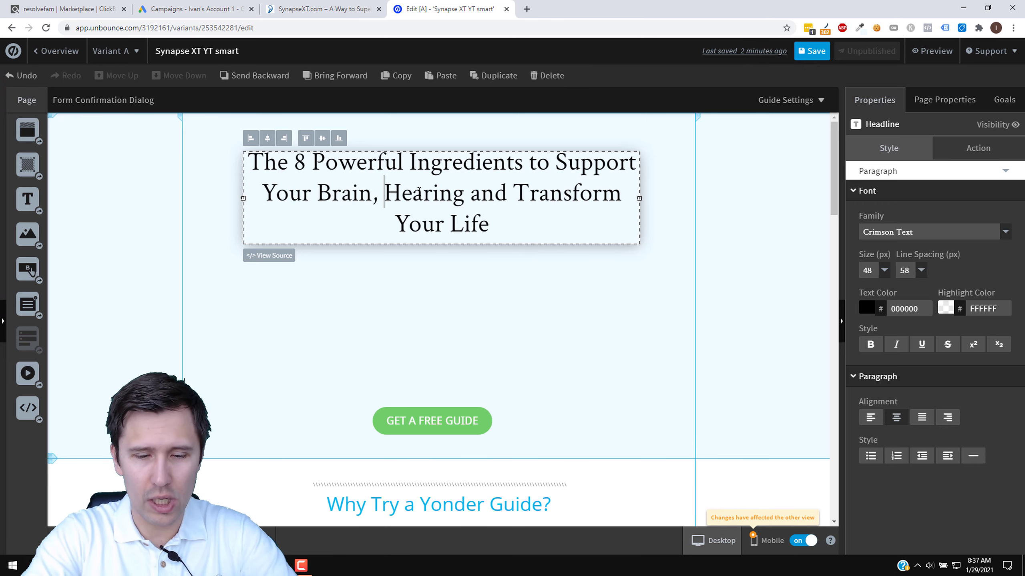
{"action": "type", "text": "Your"}
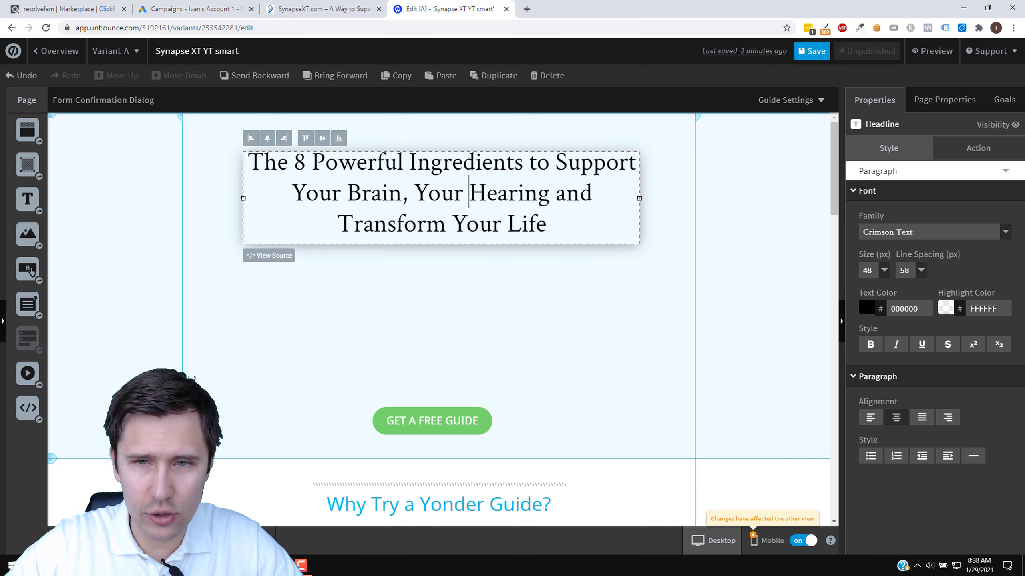
Widen the headline box so the text fits on two lines, and shift it left to sit within the page width
{"action": "left_click_drag", "start_coordinate": [638, 198], "coordinate": [710, 200]}
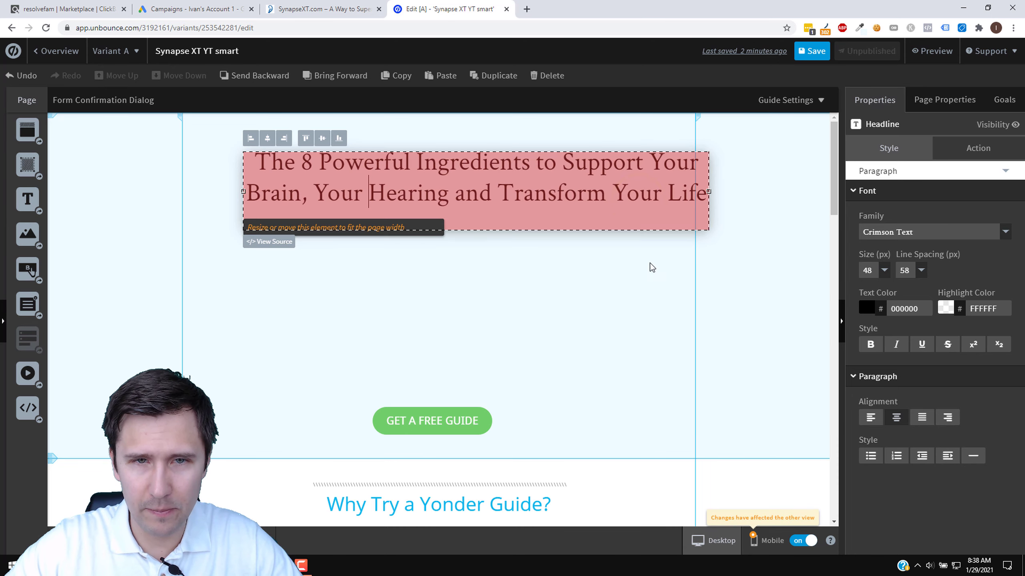
{"action": "left_click", "coordinate": [622, 304]}
{"action": "left_click_drag", "start_coordinate": [565, 187], "coordinate": [526, 189]}
{"action": "left_click", "coordinate": [526, 292]}
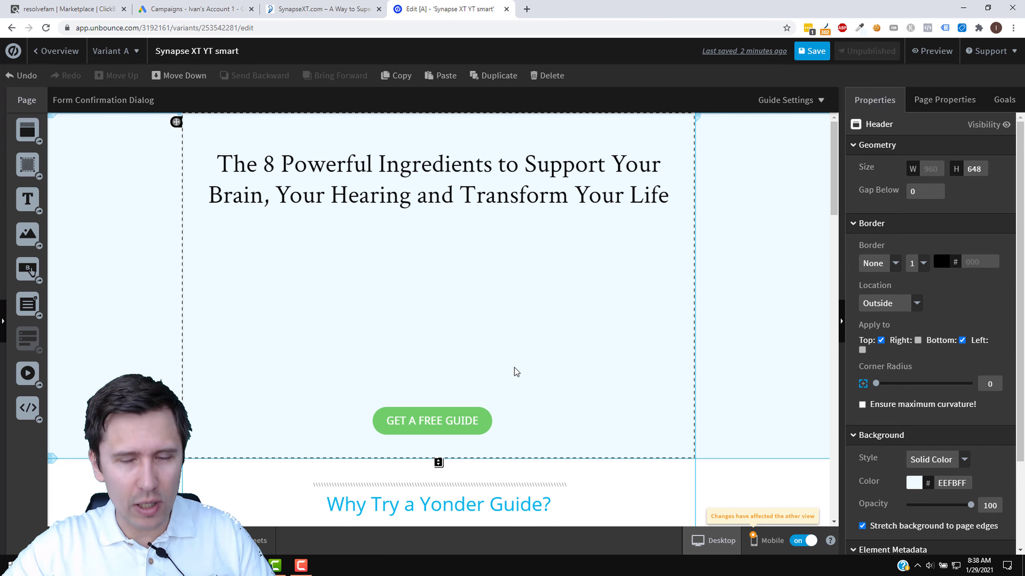
Check the sales page's layout, and extend the landing page's header section downward to a height of about 830 px
{"action": "left_click_drag", "start_coordinate": [410, 434], "coordinate": [426, 427]}
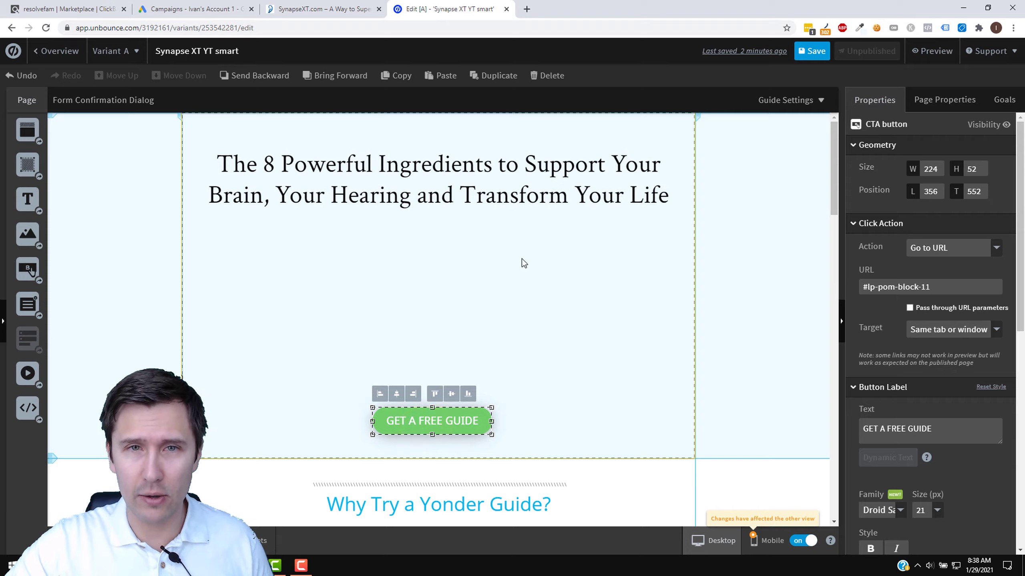
{"action": "left_click", "coordinate": [303, 8]}
{"action": "scroll", "coordinate": [602, 311], "scroll_direction": "up", "scroll_amount": 5}
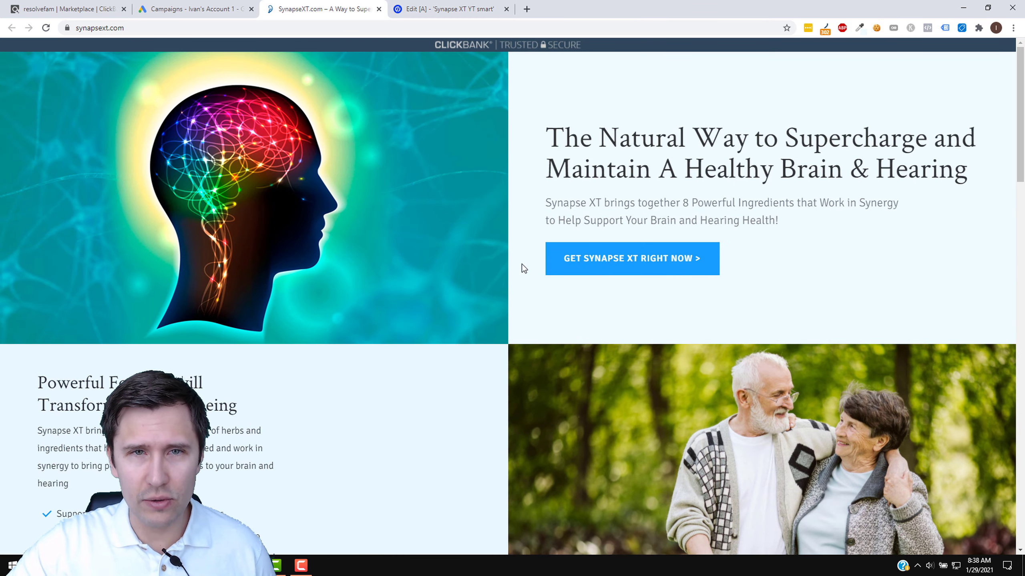
{"action": "scroll", "coordinate": [522, 264], "scroll_direction": "down", "scroll_amount": 10}
{"action": "scroll", "coordinate": [455, 359], "scroll_direction": "up", "scroll_amount": 10}
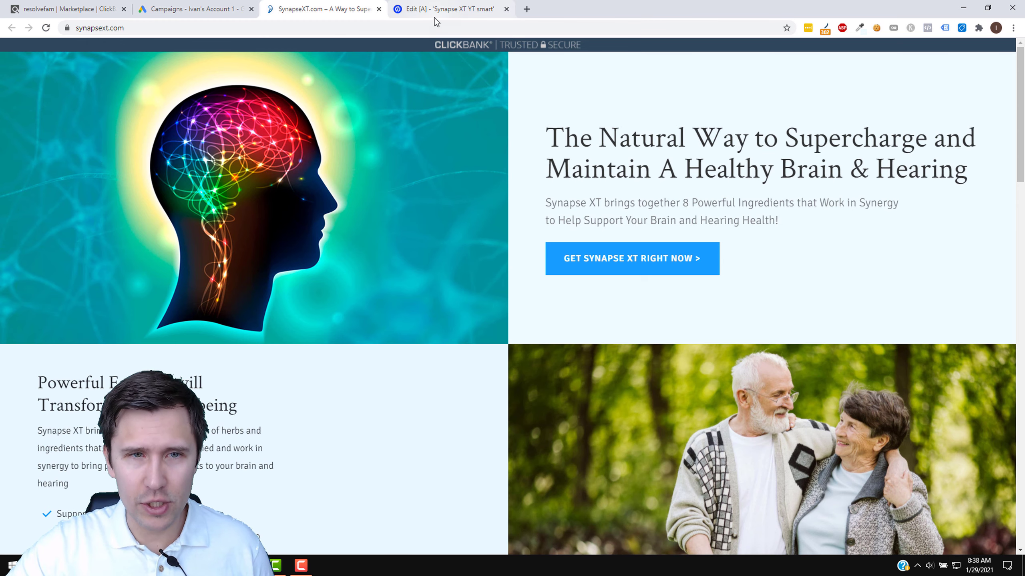
{"action": "left_click", "coordinate": [461, 6]}
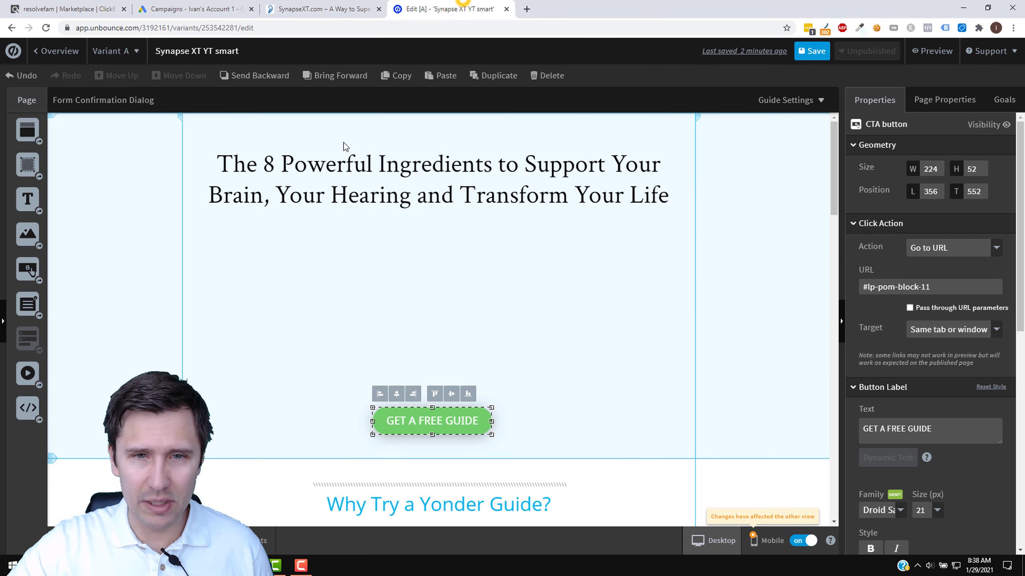
{"action": "scroll", "coordinate": [442, 284], "scroll_direction": "down", "scroll_amount": 1}
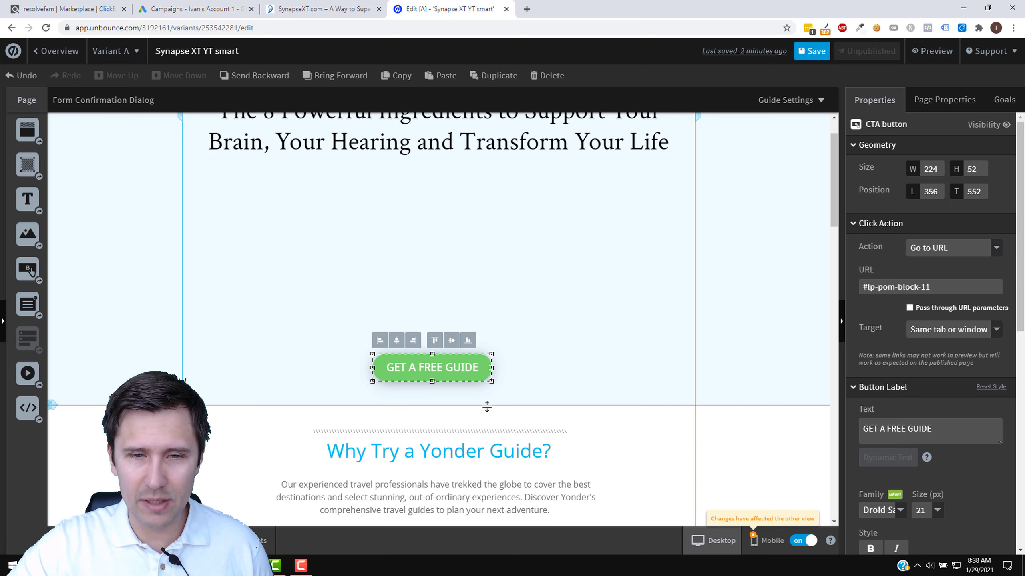
{"action": "left_click", "coordinate": [596, 375]}
{"action": "left_click", "coordinate": [434, 412]}
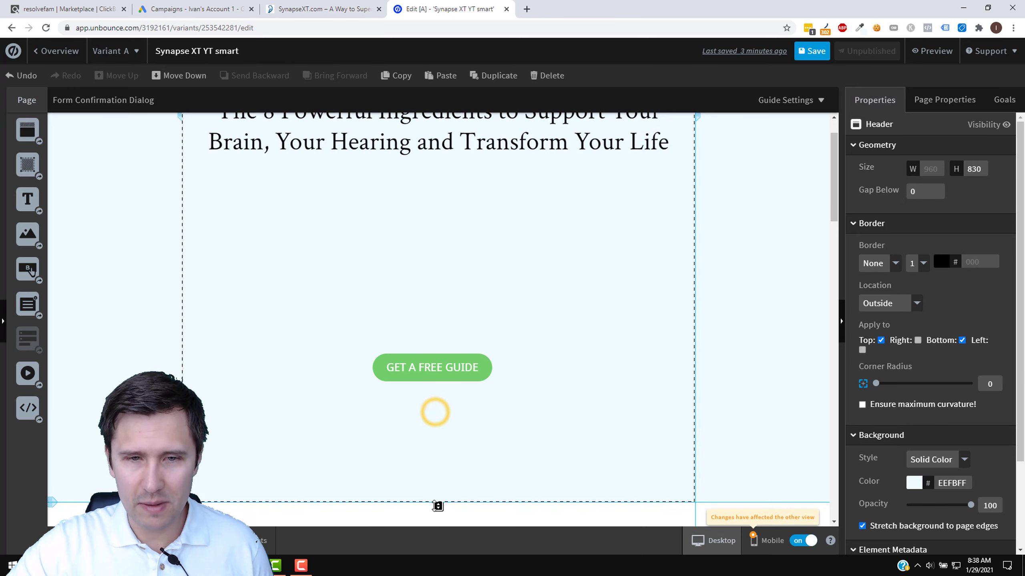
Review the sales page's images, download the Pexels brain-search photo of a man holding string lights in Large (1920 x 1080), and return to the Unbounce editor
{"action": "left_click", "coordinate": [311, 7]}
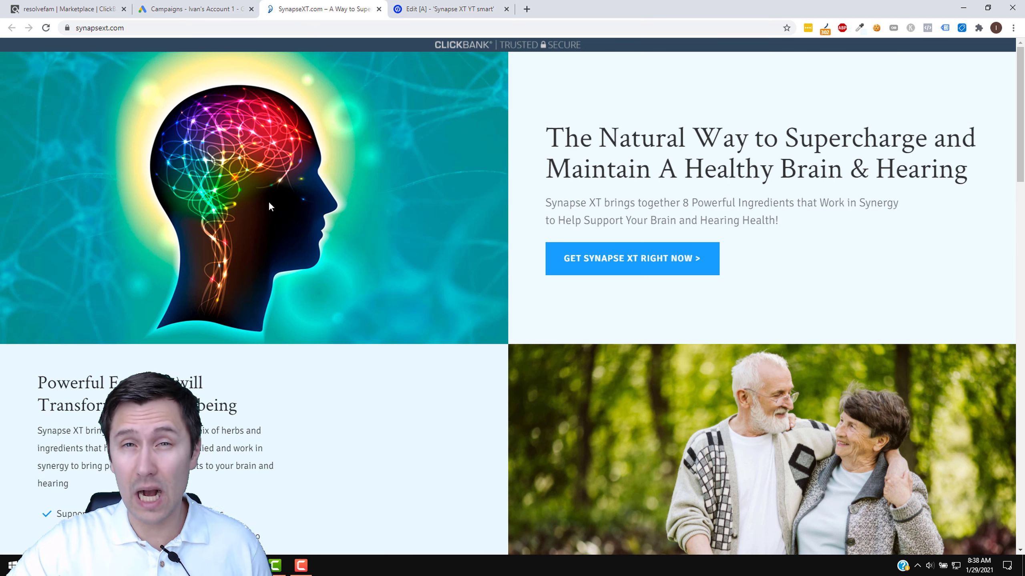
{"action": "scroll", "coordinate": [393, 268], "scroll_direction": "down", "scroll_amount": 15}
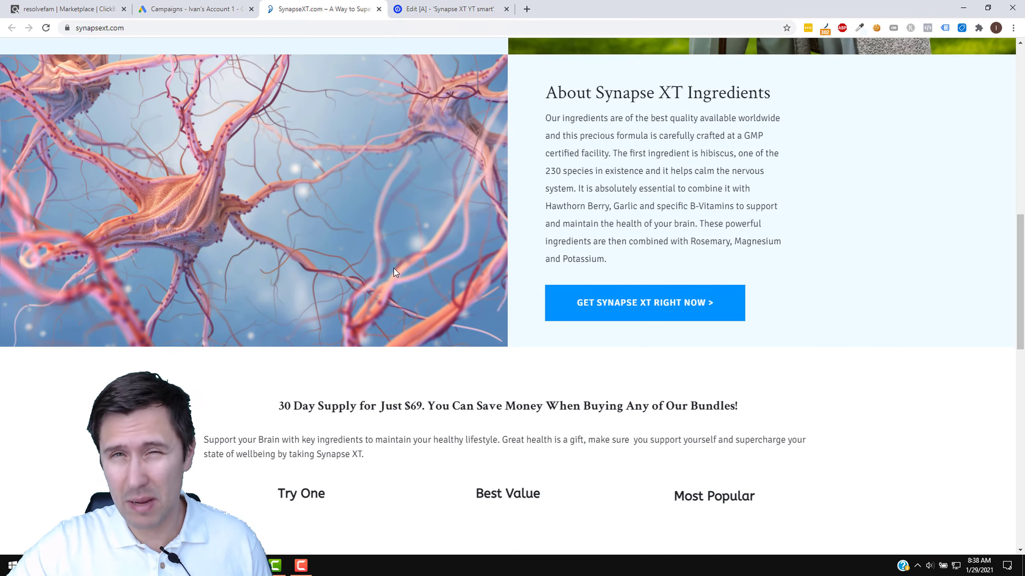
{"action": "scroll", "coordinate": [381, 283], "scroll_direction": "up", "scroll_amount": 15}
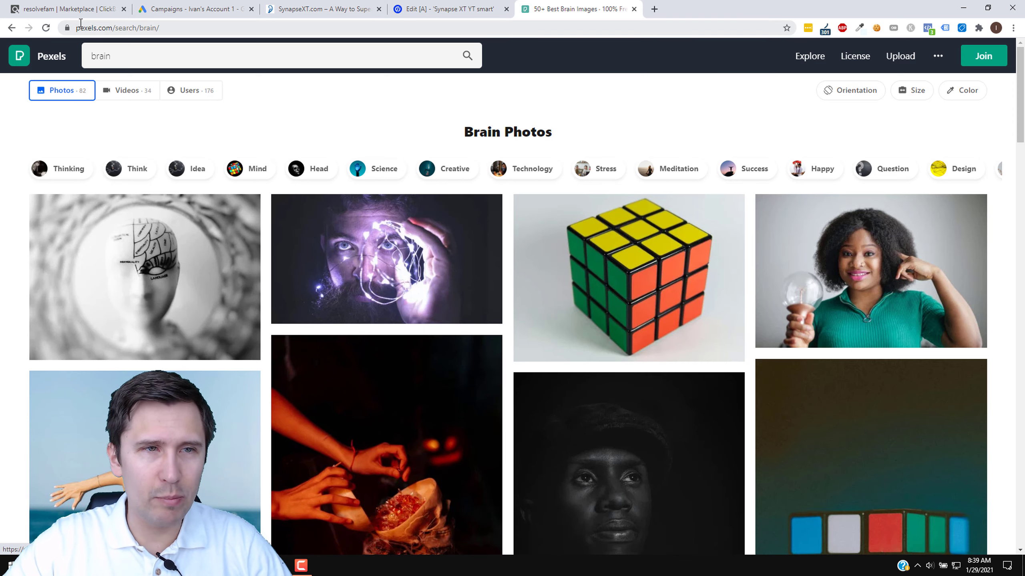
{"action": "scroll", "coordinate": [355, 250], "scroll_direction": "down", "scroll_amount": 3}
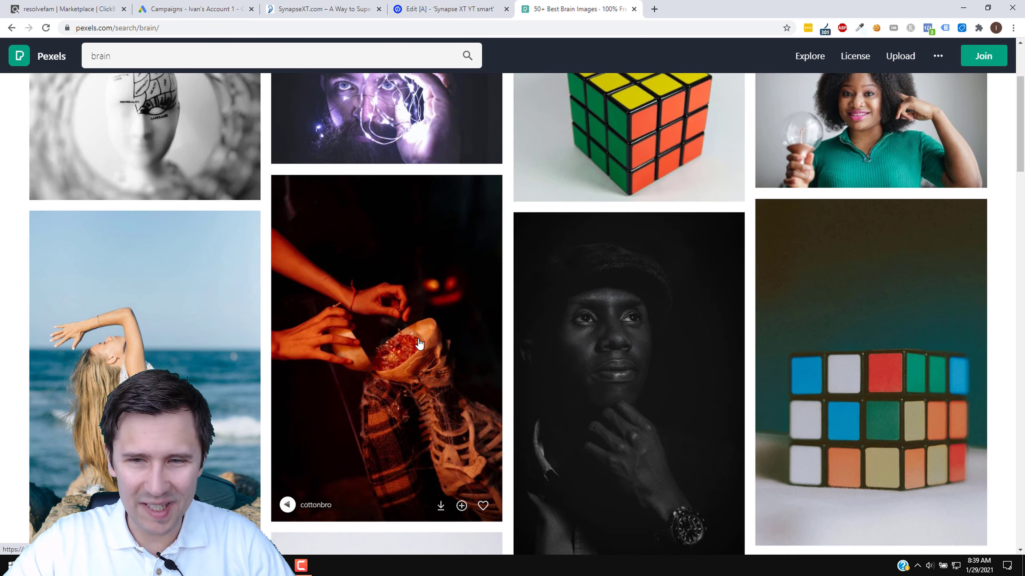
{"action": "scroll", "coordinate": [403, 351], "scroll_direction": "up", "scroll_amount": 4}
{"action": "left_click", "coordinate": [362, 258]}
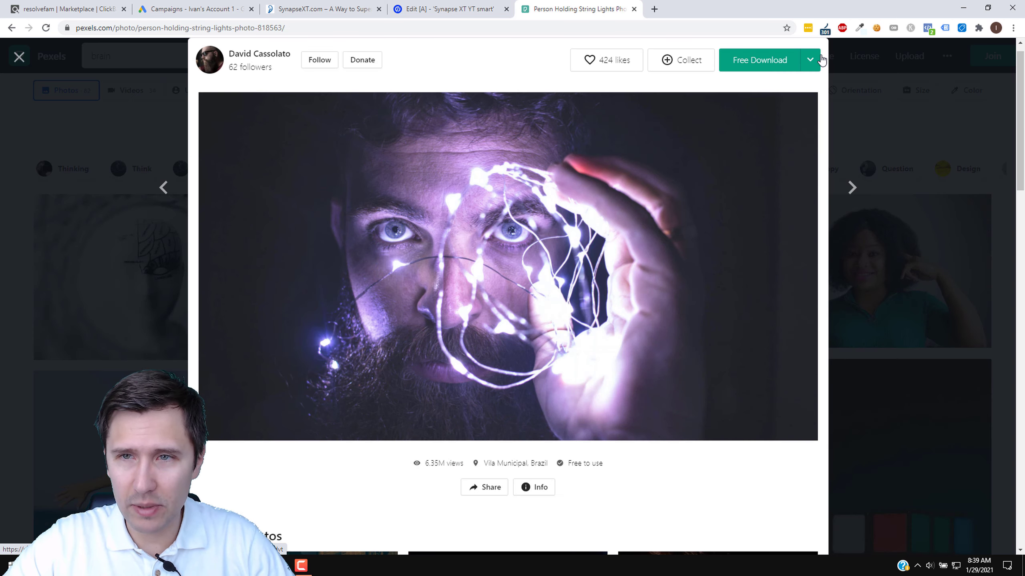
{"action": "left_click", "coordinate": [810, 60]}
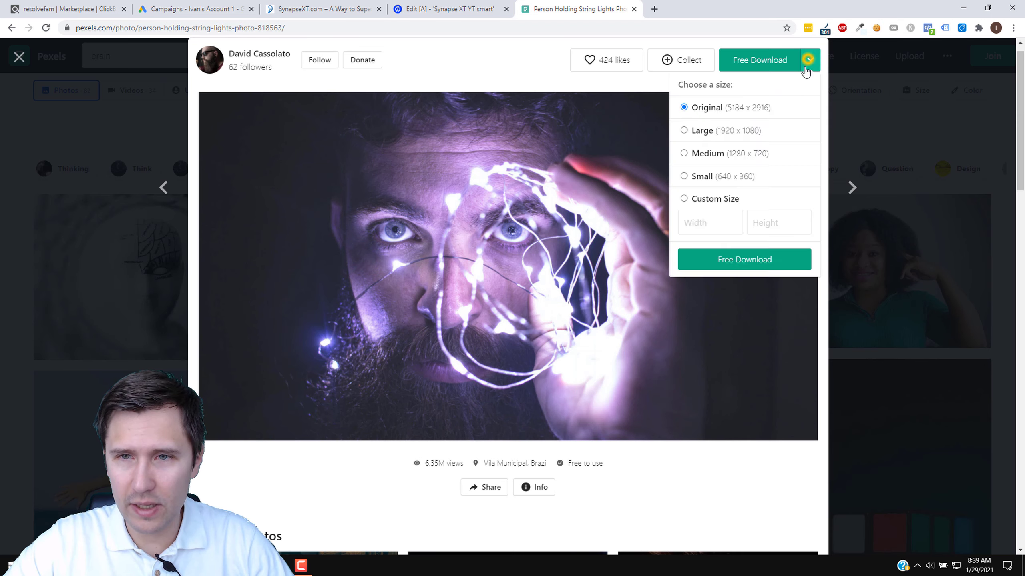
{"action": "left_click", "coordinate": [709, 133]}
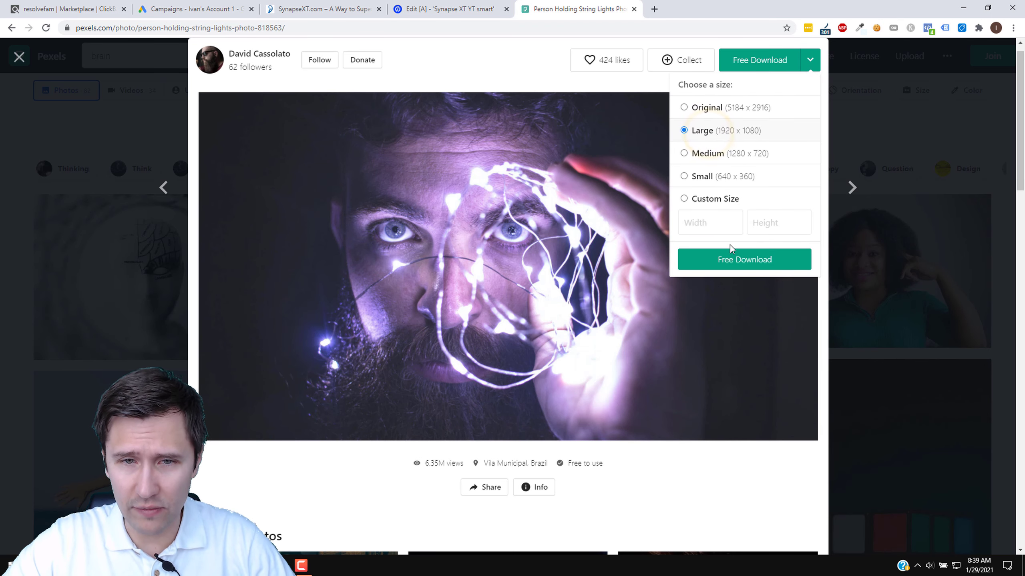
{"action": "left_click", "coordinate": [722, 262]}
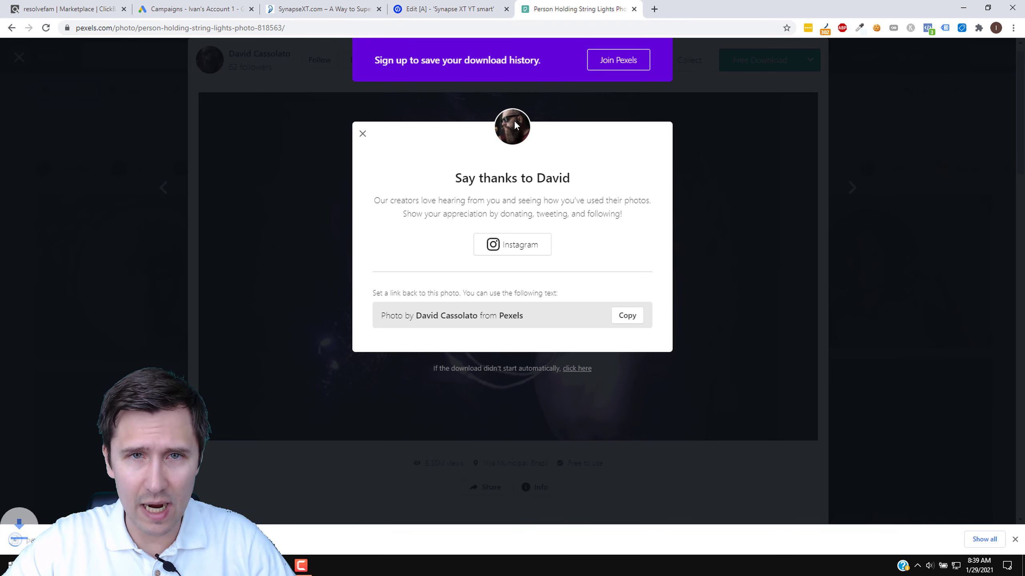
{"action": "left_click", "coordinate": [438, 9]}
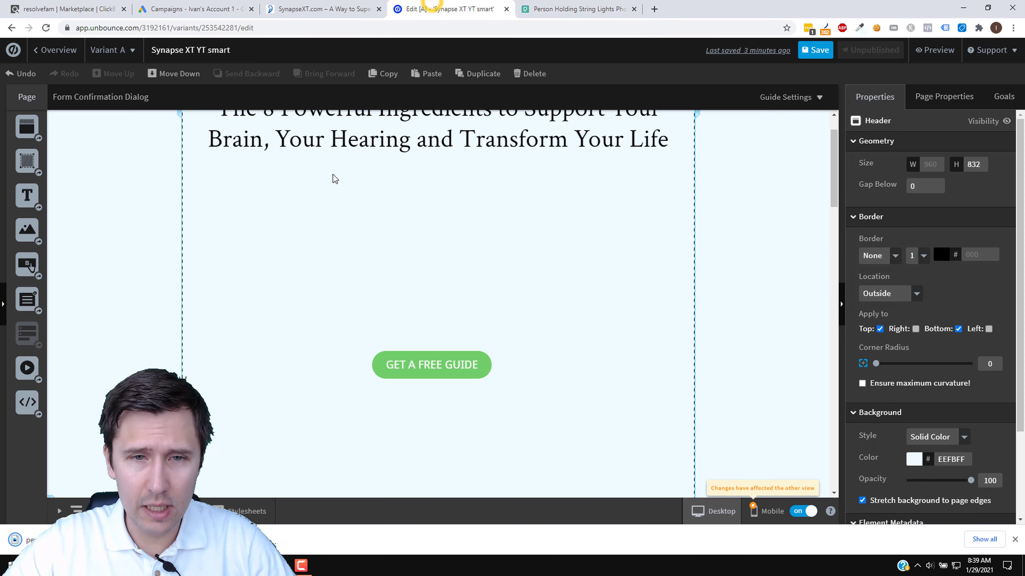
Move the call-to-action button down to about 750 px, and add an image element using the downloaded string-lights photo
{"action": "left_click", "coordinate": [437, 368]}
{"action": "left_click_drag", "start_coordinate": [27, 230], "coordinate": [400, 246]}
{"action": "left_click_drag", "start_coordinate": [32, 540], "coordinate": [229, 279]}
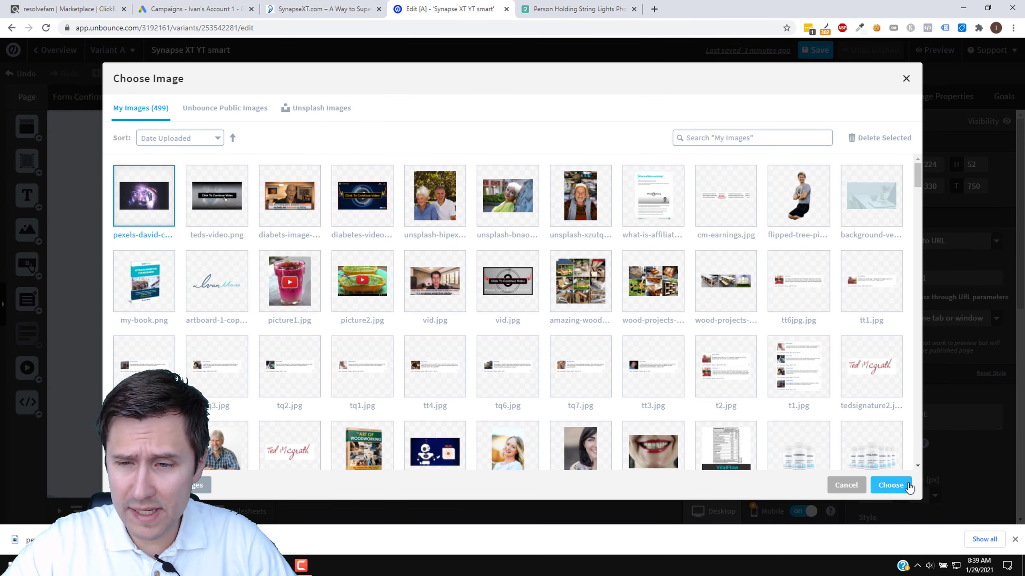
{"action": "left_click", "coordinate": [890, 485]}
{"action": "left_click", "coordinate": [523, 299]}
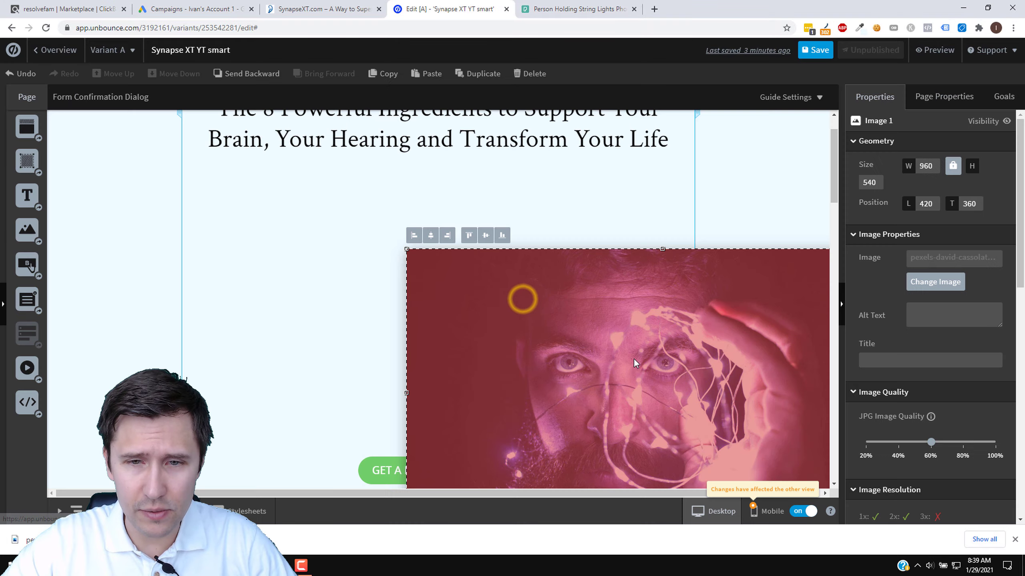
Shrink the photo to about 675 x 380 px and centre it below the headline
{"action": "left_click_drag", "start_coordinate": [642, 355], "coordinate": [436, 273]}
{"action": "left_click_drag", "start_coordinate": [201, 172], "coordinate": [350, 252]}
{"action": "left_click_drag", "start_coordinate": [543, 325], "coordinate": [450, 254]}
{"action": "left_click", "coordinate": [661, 281]}
{"action": "scroll", "coordinate": [702, 365], "scroll_direction": "up", "scroll_amount": 1}
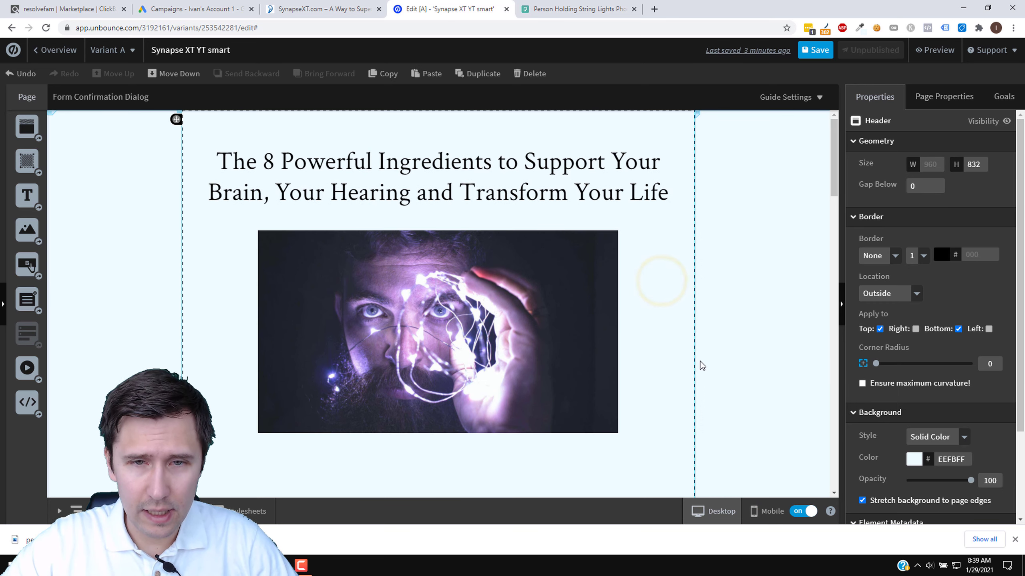
Enlarge the photo to about 808 x 455 px and centre it closer beneath the headline
{"action": "scroll", "coordinate": [668, 313], "scroll_direction": "down", "scroll_amount": 2}
{"action": "left_click_drag", "start_coordinate": [525, 212], "coordinate": [486, 213]}
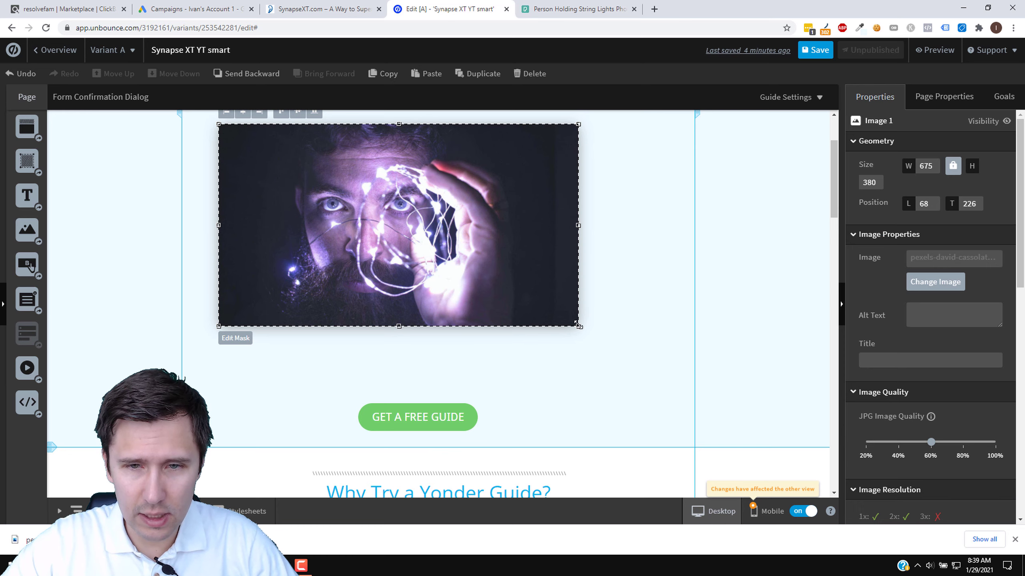
{"action": "left_click_drag", "start_coordinate": [578, 326], "coordinate": [650, 366]}
{"action": "scroll", "coordinate": [472, 275], "scroll_direction": "up", "scroll_amount": 2}
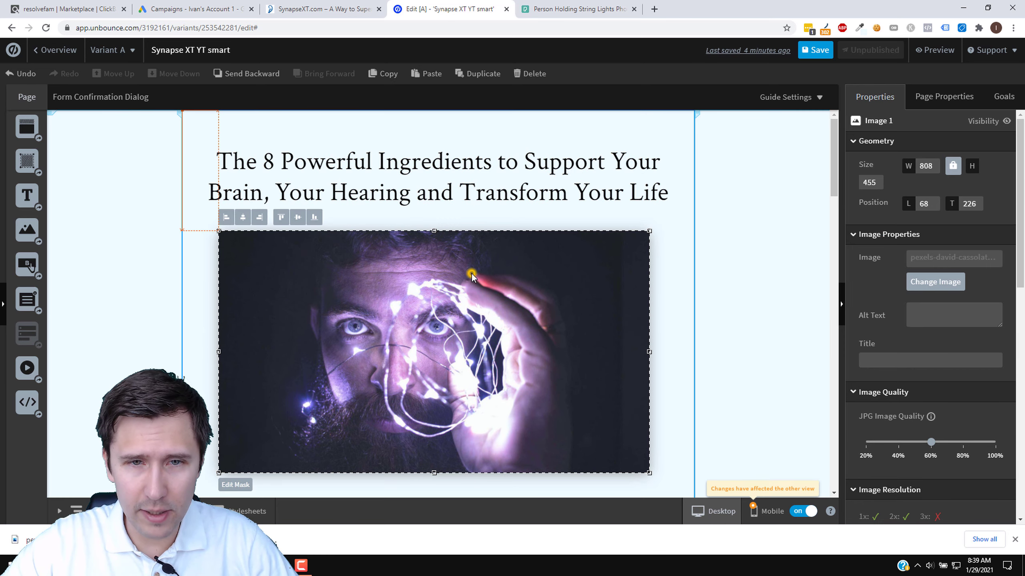
{"action": "left_click_drag", "start_coordinate": [471, 274], "coordinate": [476, 268]}
{"action": "left_click", "coordinate": [753, 260]}
Check the sales page's opening and formula sections for reference, and return to the landing page editor
{"action": "left_click", "coordinate": [590, 7]}
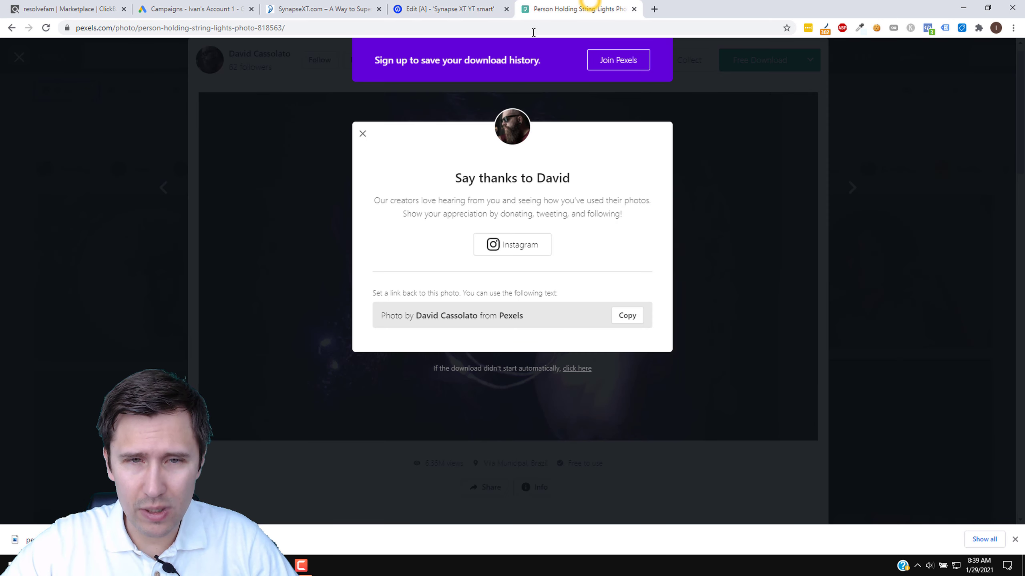
{"action": "left_click", "coordinate": [303, 8]}
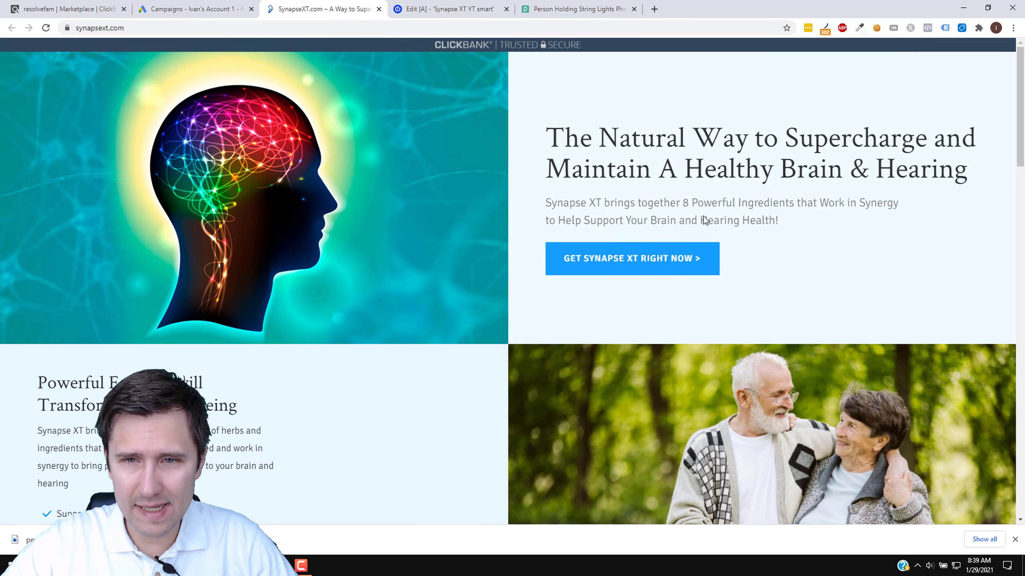
{"action": "scroll", "coordinate": [506, 268], "scroll_direction": "down", "scroll_amount": 5}
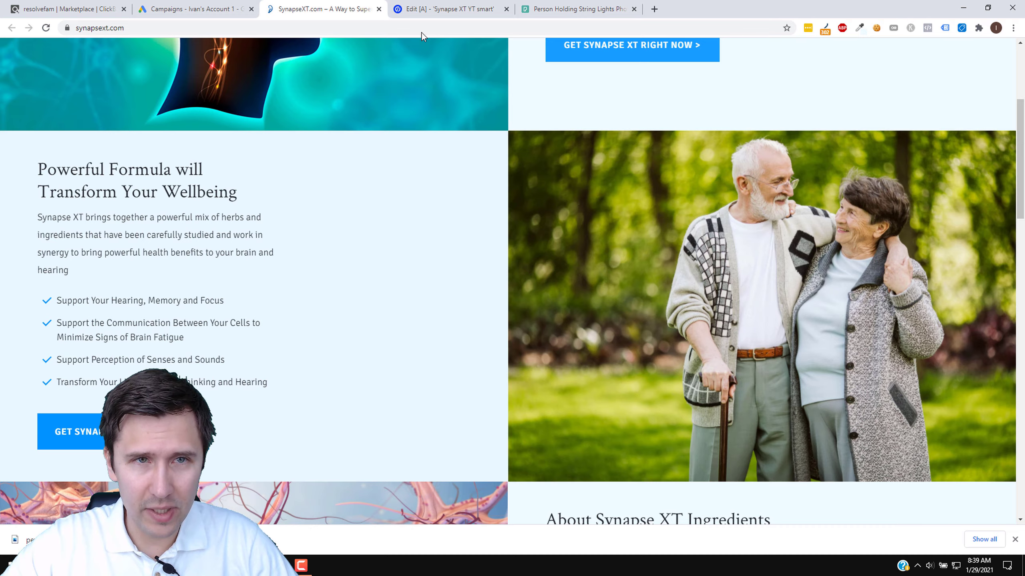
{"action": "left_click", "coordinate": [447, 7]}
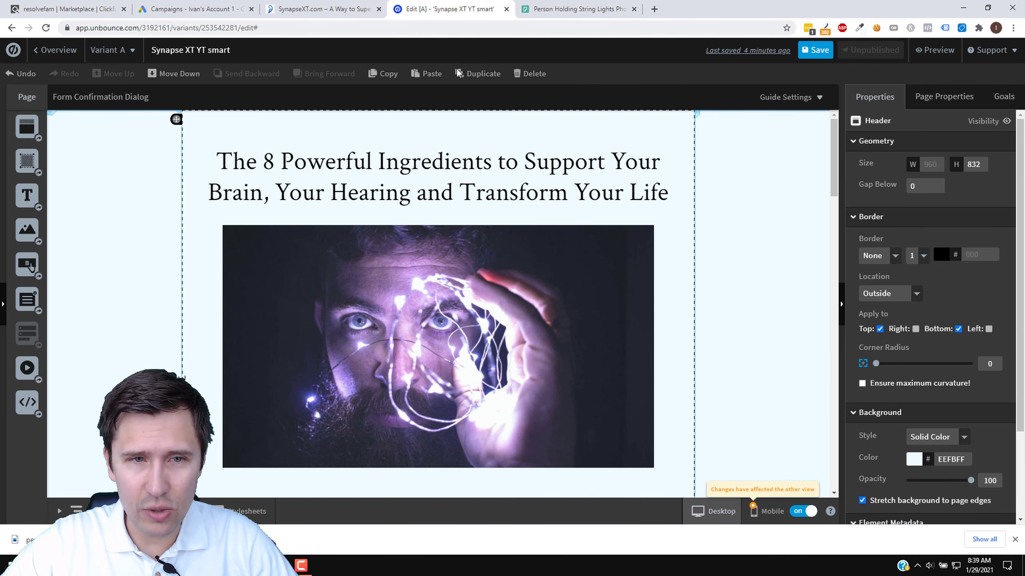
Insert "You Can Take Right Now" after "Ingredients" in the headline
{"action": "left_click", "coordinate": [497, 165]}
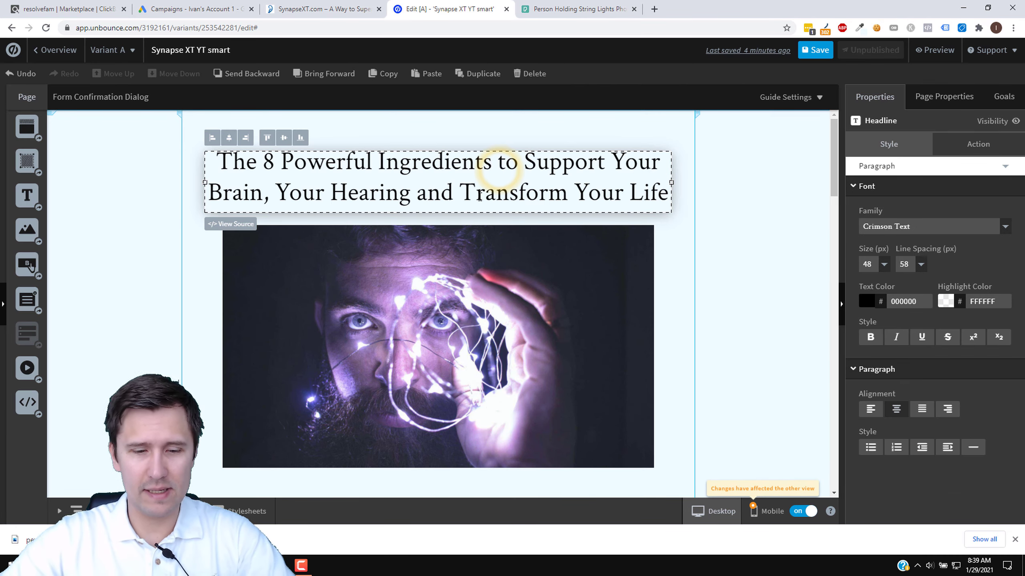
{"action": "type", "text": "You Can Take "}
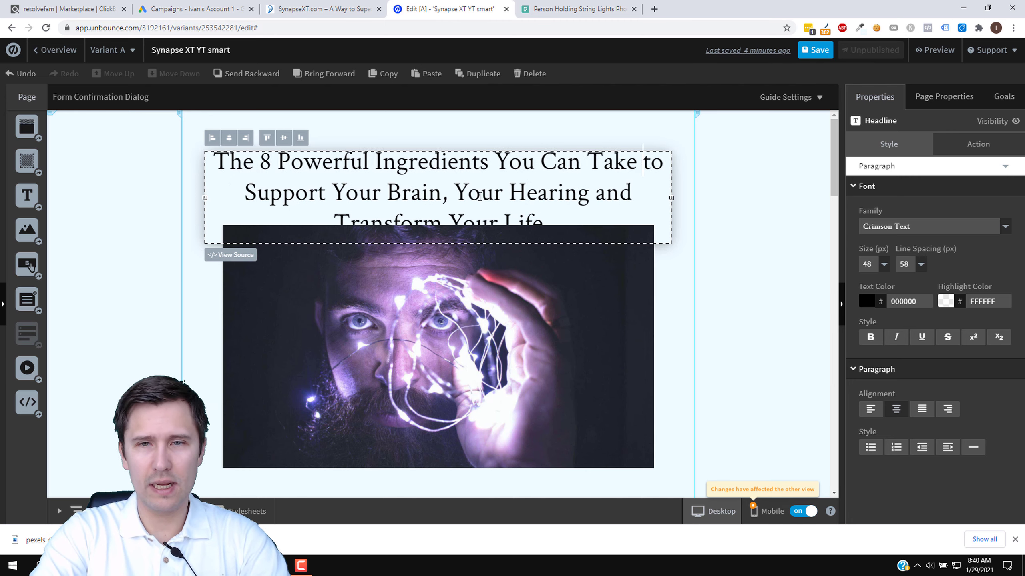
{"action": "type", "text": "Right Now"}
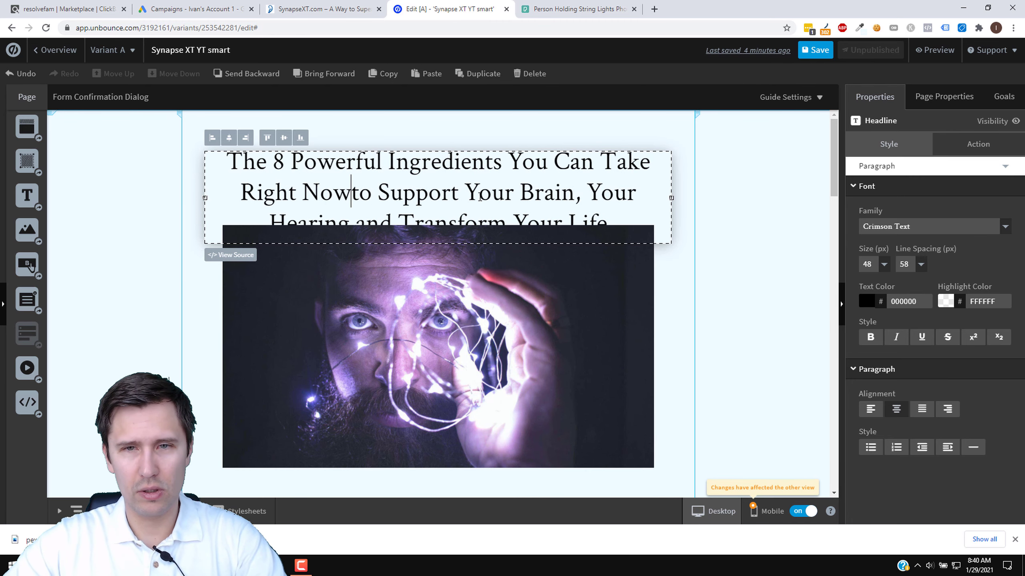
Replace "Take Right Now" in the headline with "Use", so it reads "You Can Use to Support"
{"action": "key", "text": "BackSpace"}
{"action": "key", "text": "BackSpace"}
{"action": "key", "text": "BackSpace"}
{"action": "key", "text": "BackSpace"}
{"action": "key", "text": "BackSpace"}
{"action": "key", "text": "BackSpace"}
{"action": "key", "text": "BackSpace"}
{"action": "key", "text": "BackSpace"}
{"action": "key", "text": "BackSpace"}
{"action": "key", "text": "BackSpace"}
{"action": "key", "text": "BackSpace"}
{"action": "key", "text": "BackSpace"}
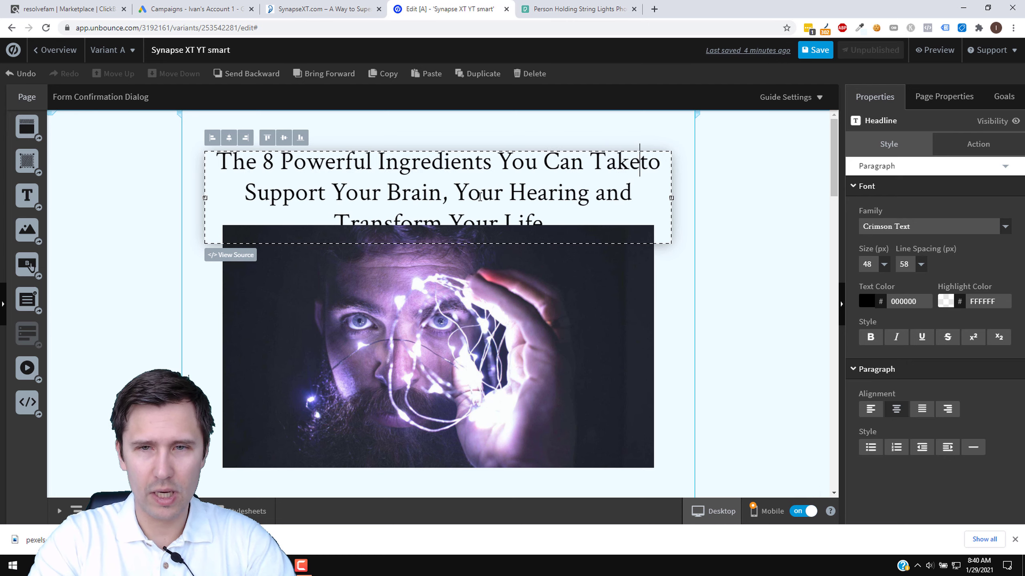
{"action": "key", "text": "BackSpace"}
{"action": "key", "text": "BackSpace"}
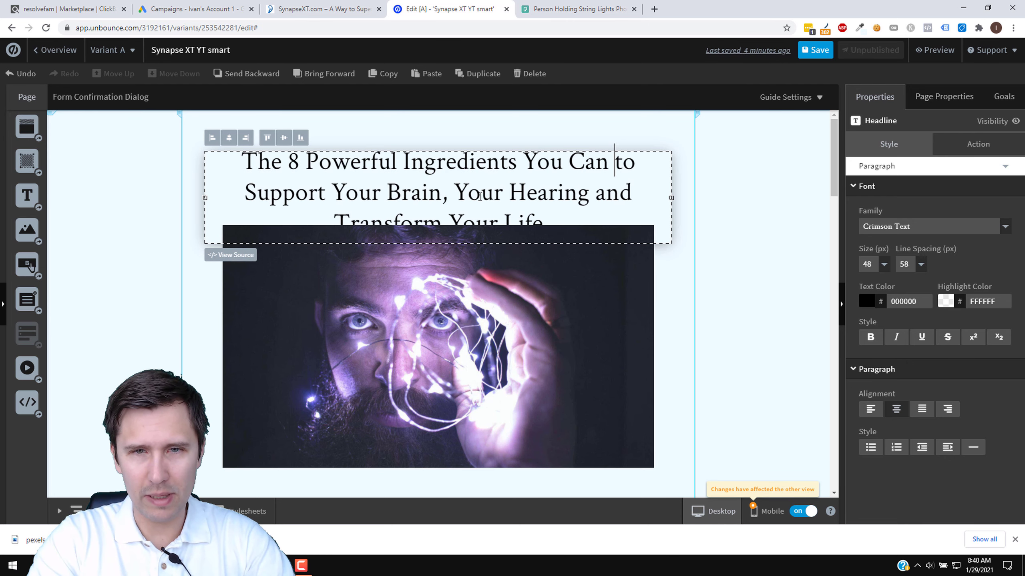
{"action": "type", "text": "Use"}
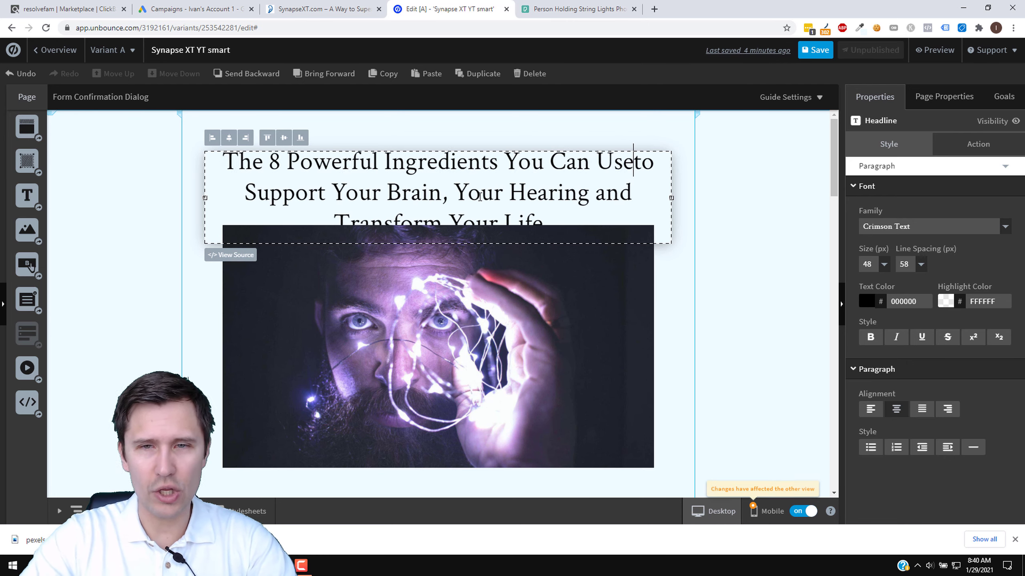
{"action": "left_click", "coordinate": [742, 327]}
Move the photo down to about 272 px from the top so it clears the three-line headline
{"action": "scroll", "coordinate": [715, 284], "scroll_direction": "down", "scroll_amount": 3}
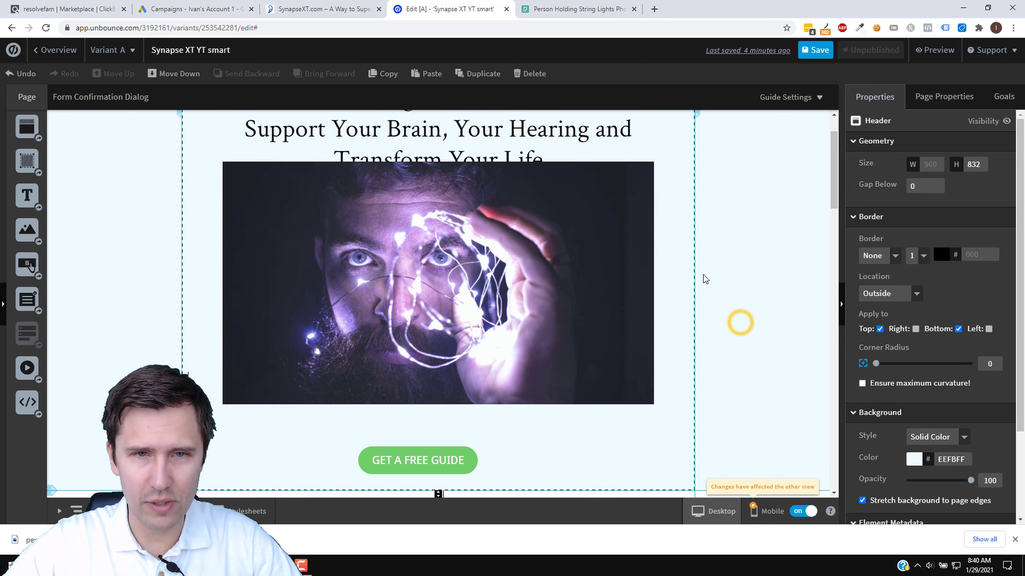
{"action": "left_click", "coordinate": [484, 179]}
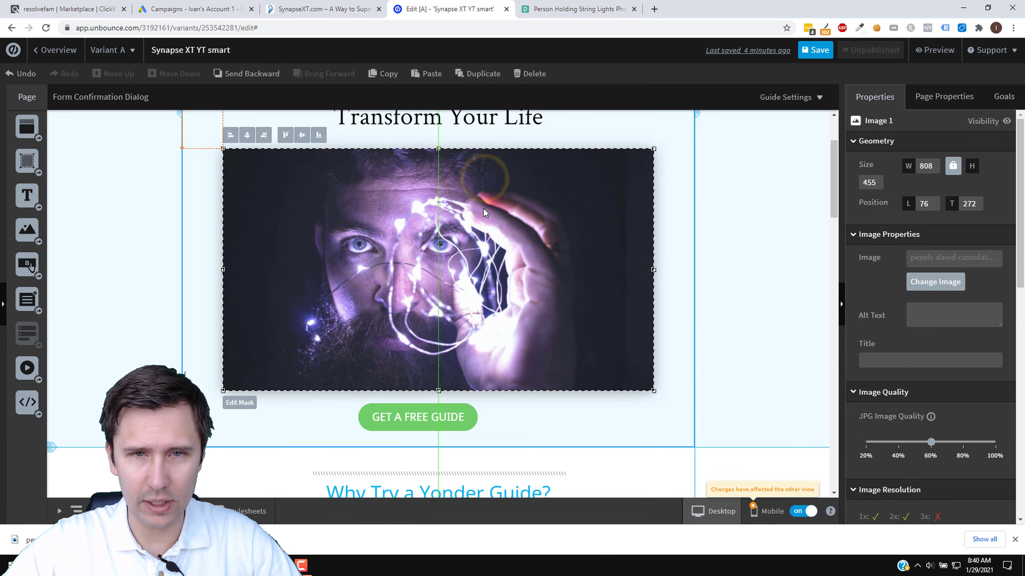
{"action": "left_click", "coordinate": [762, 285]}
{"action": "scroll", "coordinate": [734, 311], "scroll_direction": "up", "scroll_amount": 3}
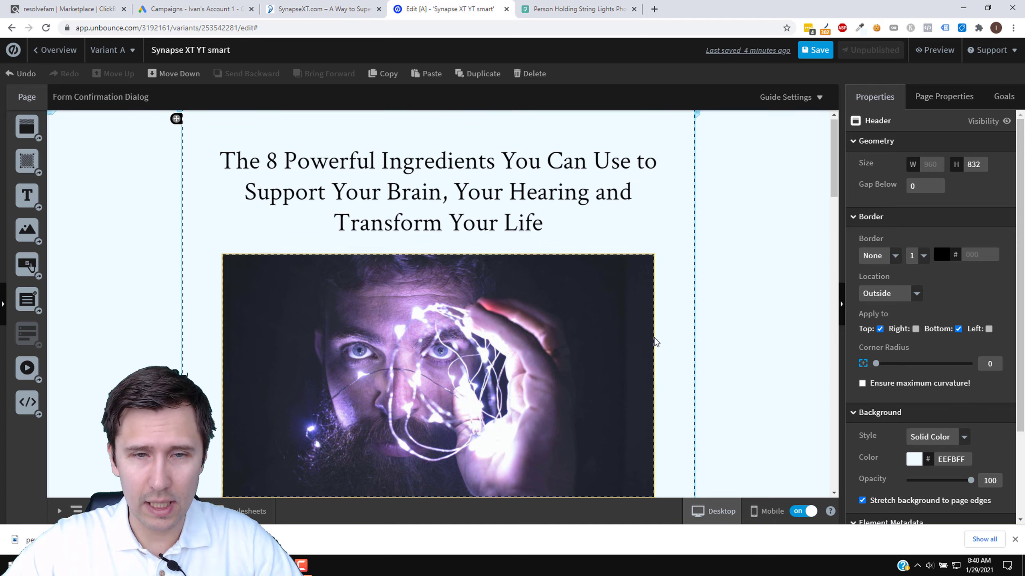
Extend the header section to a height of about 858 px, and centre the button under the photo at about 766 px
{"action": "scroll", "coordinate": [470, 381], "scroll_direction": "down", "scroll_amount": 3}
{"action": "left_click_drag", "start_coordinate": [436, 399], "coordinate": [434, 406]}
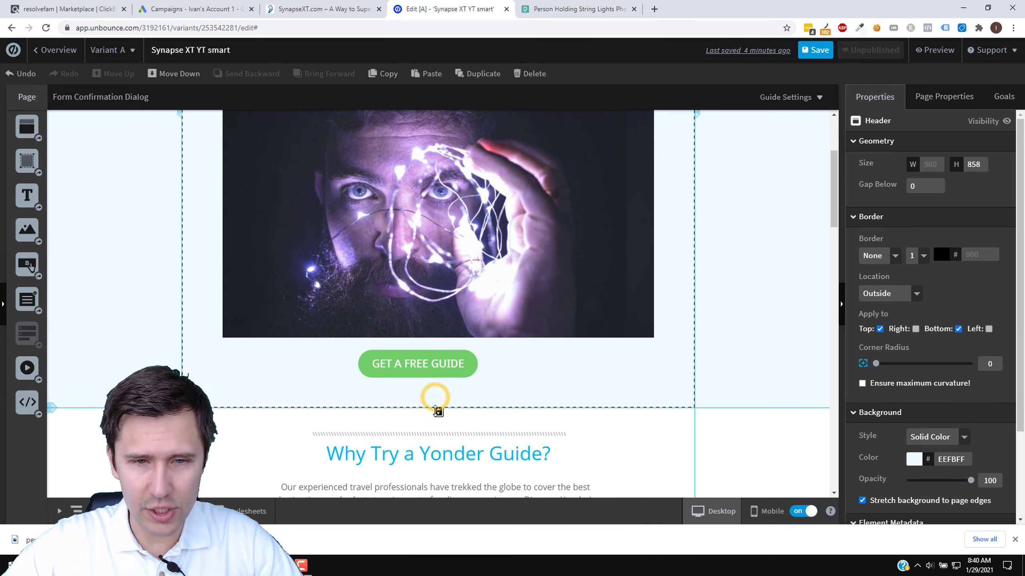
{"action": "left_click_drag", "start_coordinate": [430, 363], "coordinate": [447, 368]}
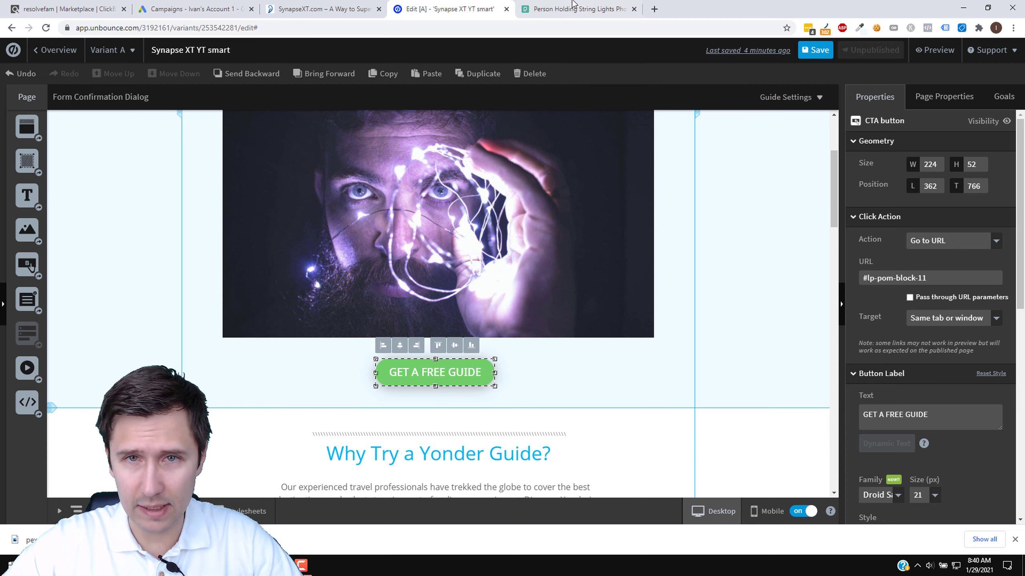
Close the Pexels page, review the sales page's sections and button wording, and return to the landing page editor
{"action": "left_click", "coordinate": [634, 9]}
{"action": "left_click", "coordinate": [298, 5]}
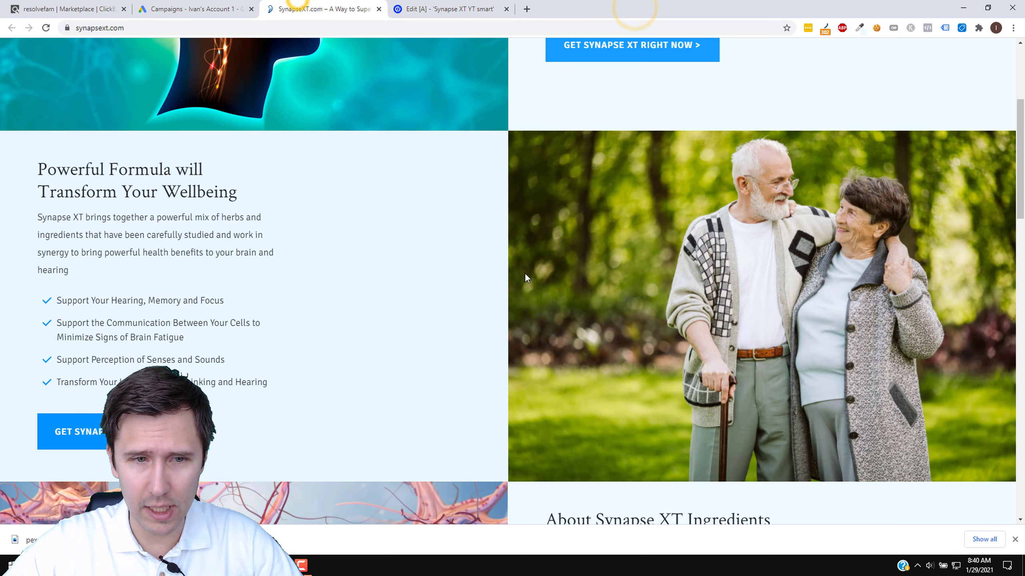
{"action": "scroll", "coordinate": [516, 286], "scroll_direction": "up", "scroll_amount": 5}
{"action": "scroll", "coordinate": [572, 389], "scroll_direction": "down", "scroll_amount": 15}
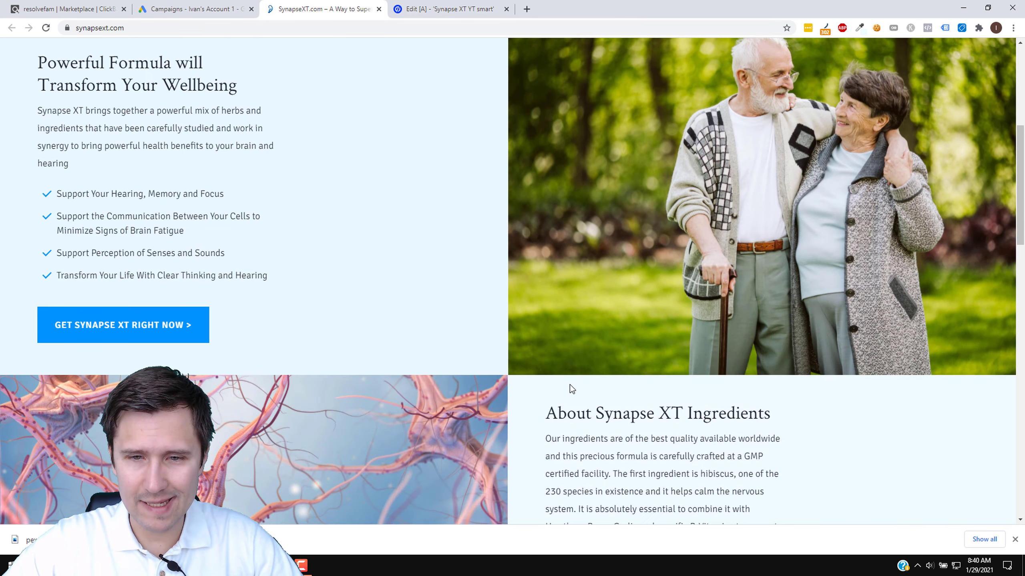
{"action": "scroll", "coordinate": [519, 395], "scroll_direction": "up", "scroll_amount": 10}
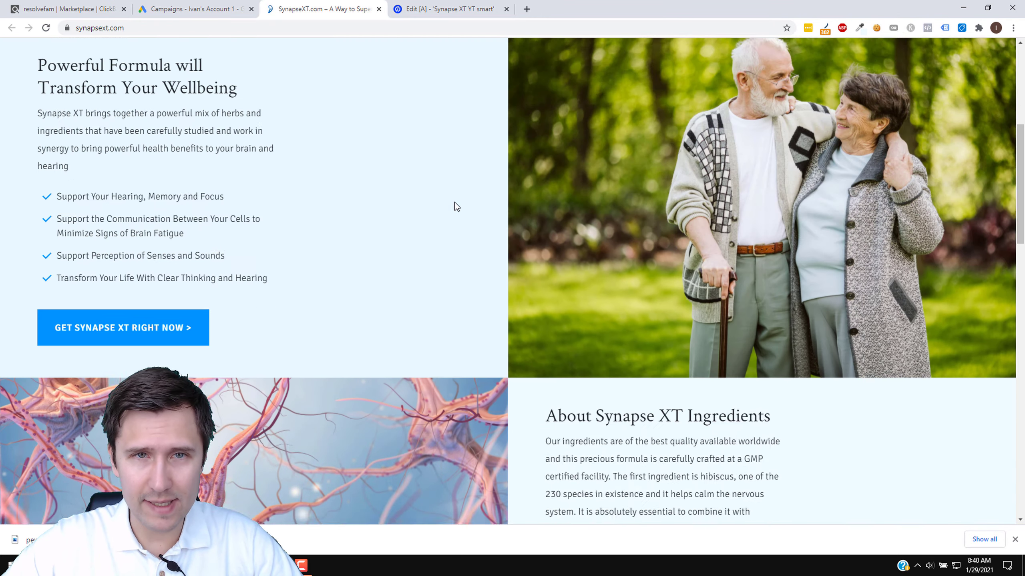
{"action": "left_click", "coordinate": [413, 8]}
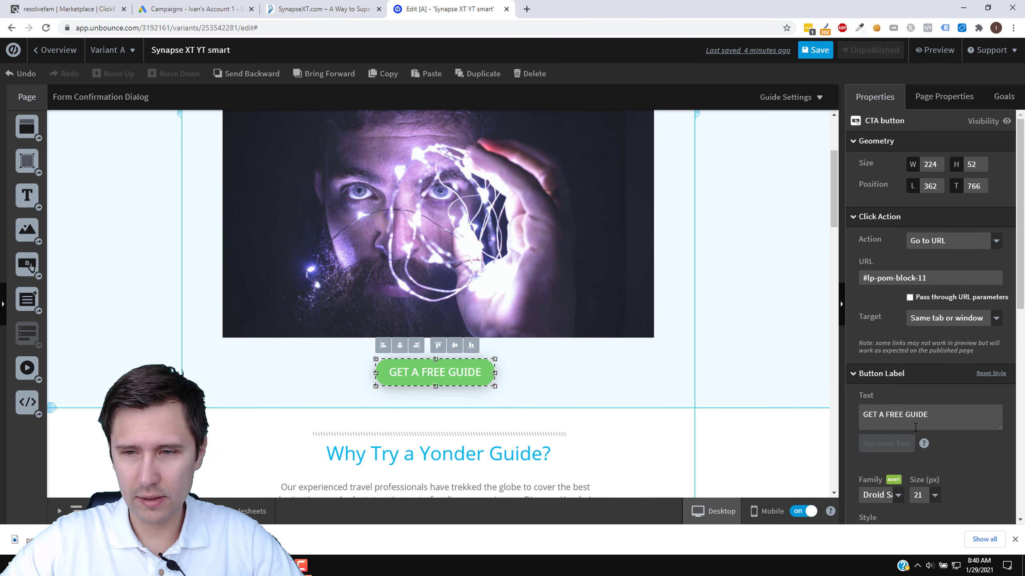
Change the call-to-action button's label to "I Want to Learn More Now!"
{"action": "triple_click", "coordinate": [900, 415]}
{"action": "type", "text": "I Wa"}
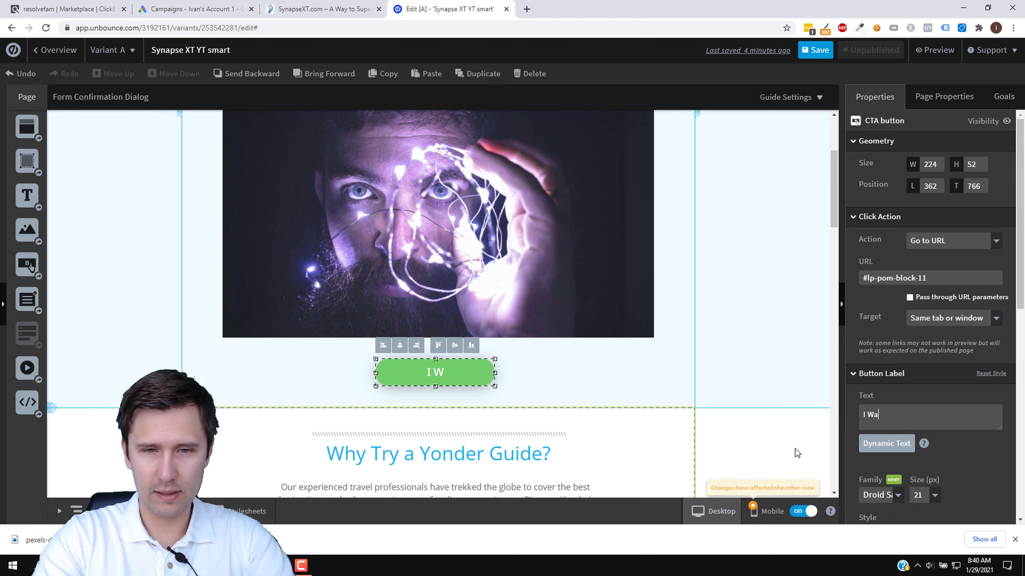
{"action": "type", "text": "nt to Learn More Now"}
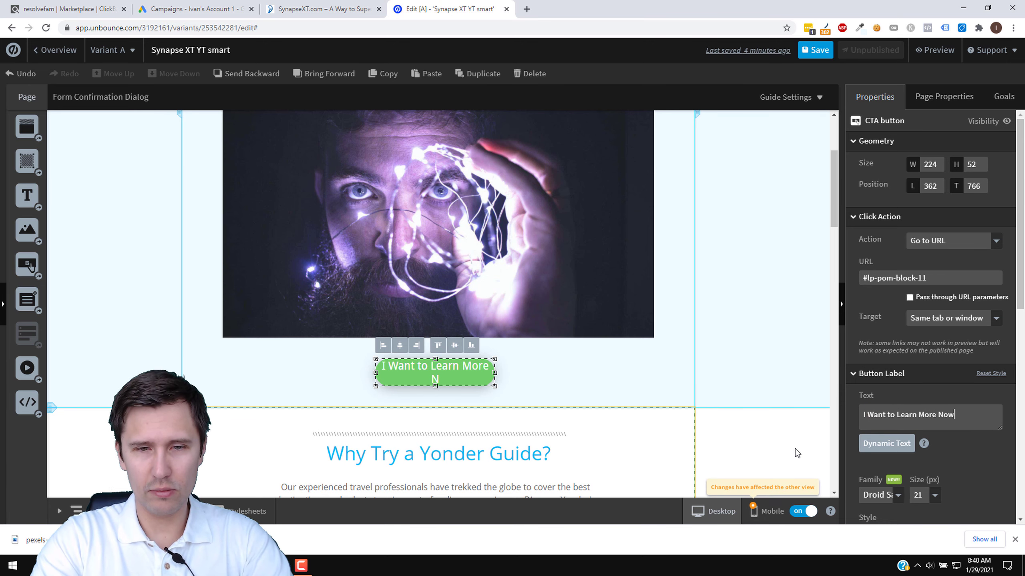
{"action": "type", "text": "!"}
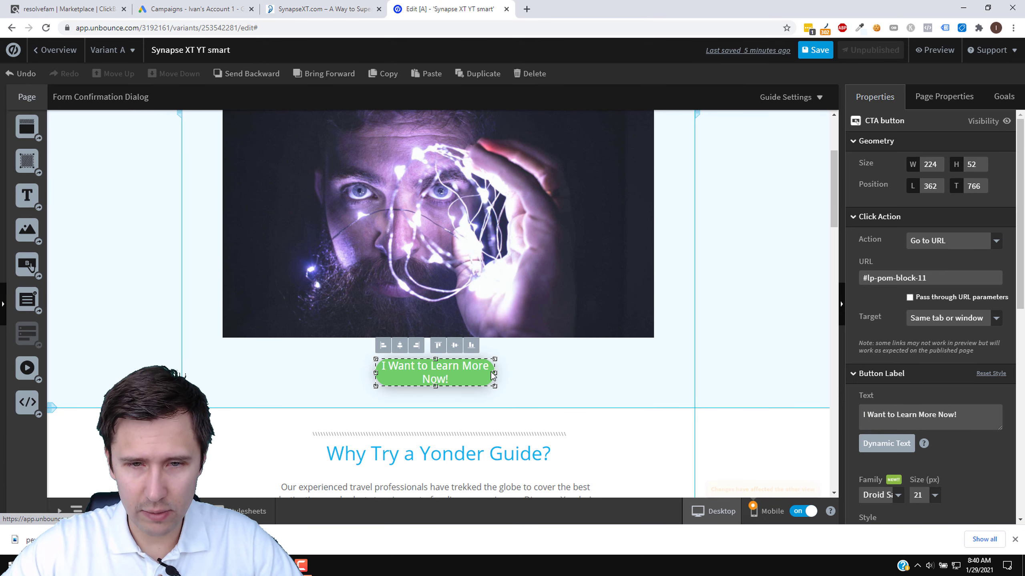
Widen the call-to-action button to about 326 px and centre it below the photo
{"action": "left_click_drag", "start_coordinate": [495, 373], "coordinate": [549, 375]}
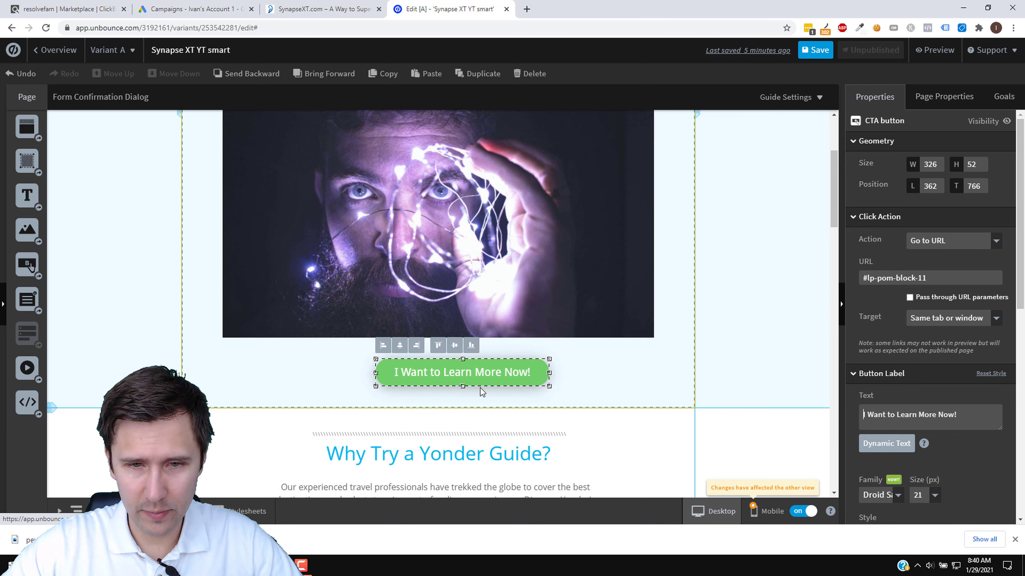
{"action": "left_click_drag", "start_coordinate": [463, 387], "coordinate": [445, 372]}
{"action": "left_click", "coordinate": [624, 371]}
Examine the sales page's top sections and sample a page colour around its call-to-action button with the colour picker
{"action": "left_click", "coordinate": [323, 8]}
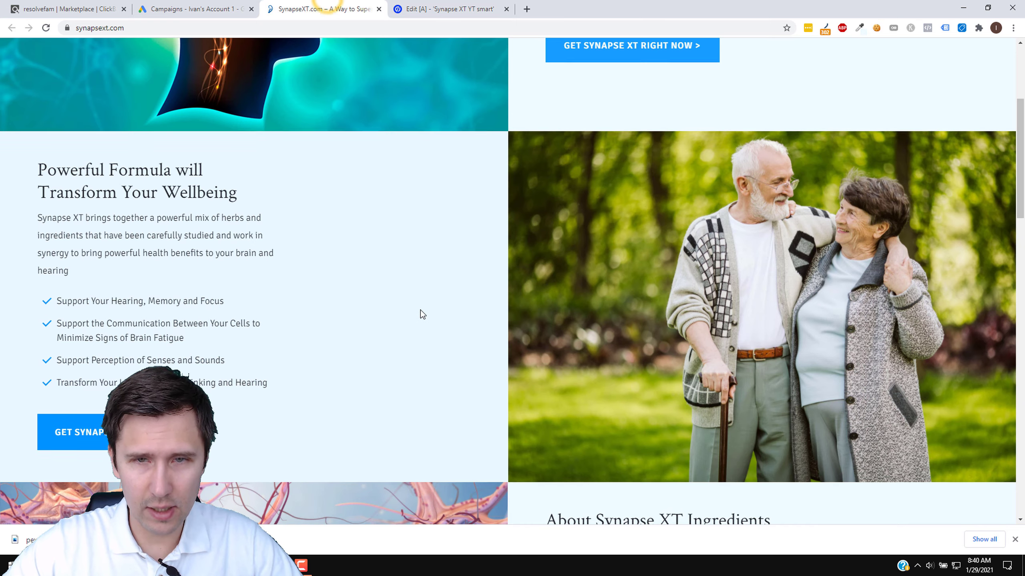
{"action": "scroll", "coordinate": [420, 310], "scroll_direction": "up", "scroll_amount": 5}
{"action": "scroll", "coordinate": [419, 348], "scroll_direction": "down", "scroll_amount": 7}
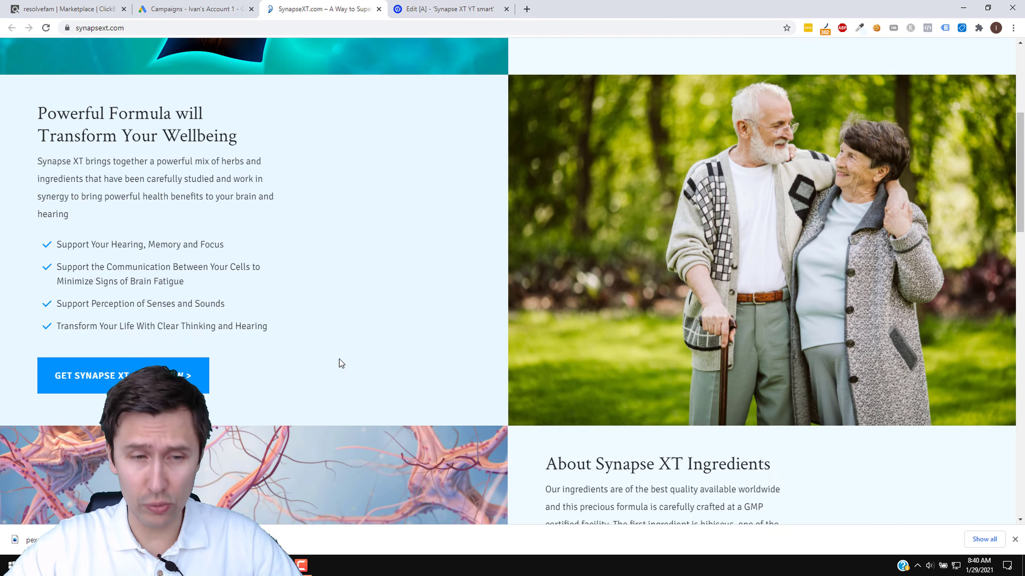
{"action": "scroll", "coordinate": [424, 278], "scroll_direction": "up", "scroll_amount": 7}
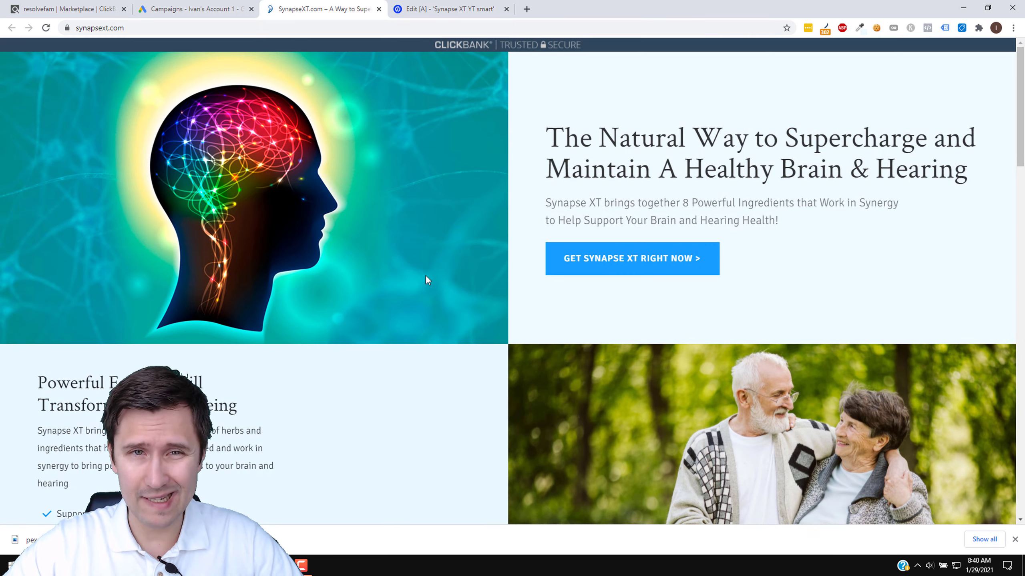
{"action": "left_click", "coordinate": [860, 29]}
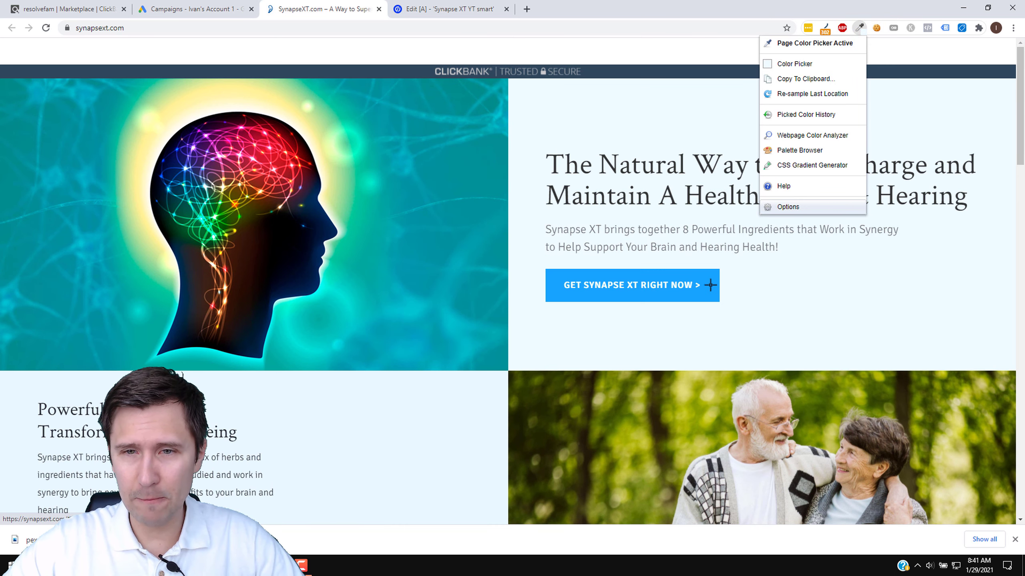
{"action": "left_click", "coordinate": [782, 263]}
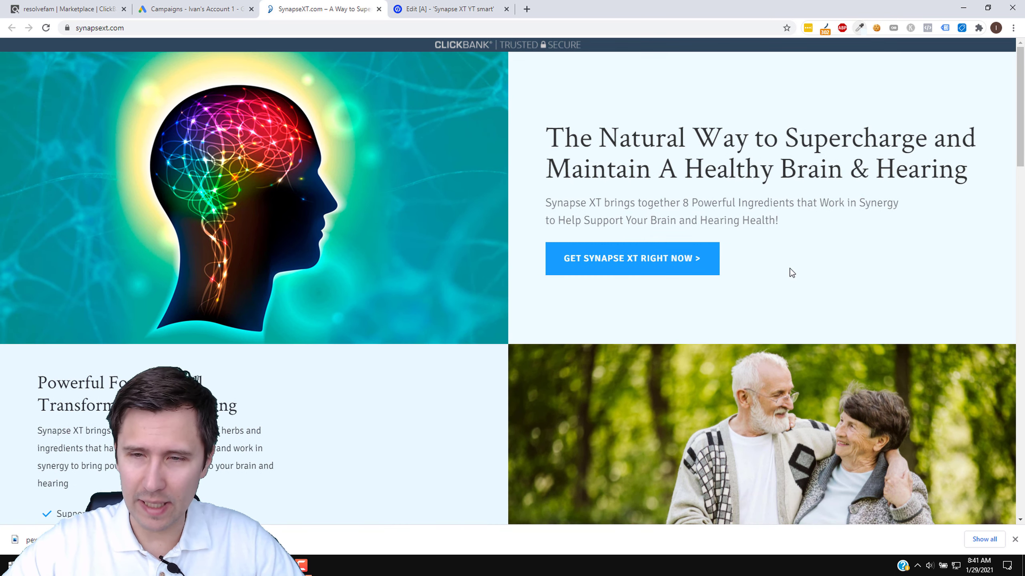
Inspect the sales page's call-to-action button with the developer tools and copy the blue colour code #007bff from its style rules
{"action": "right_click", "coordinate": [791, 271]}
{"action": "left_click", "coordinate": [807, 452]}
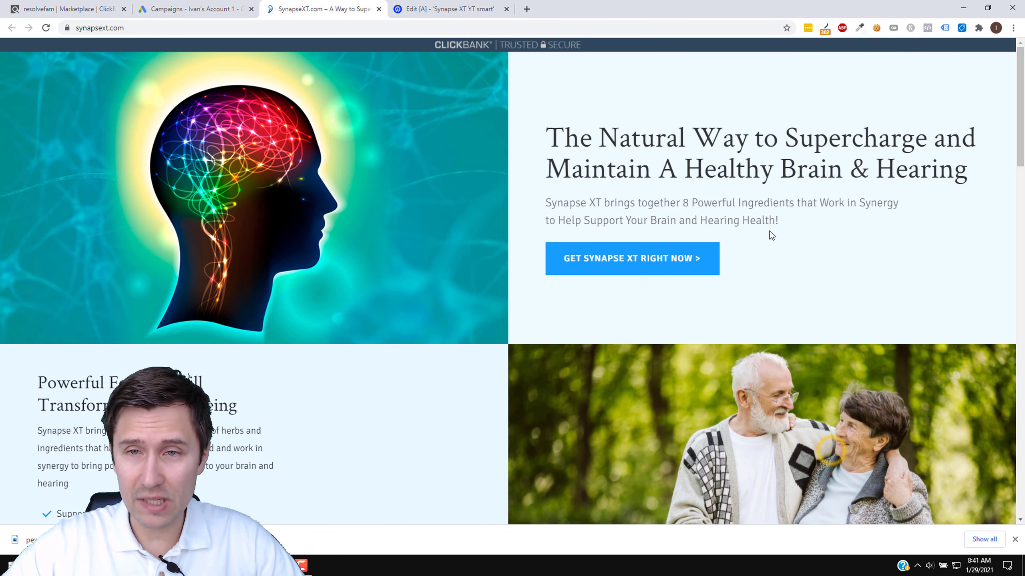
{"action": "left_click", "coordinate": [710, 45]}
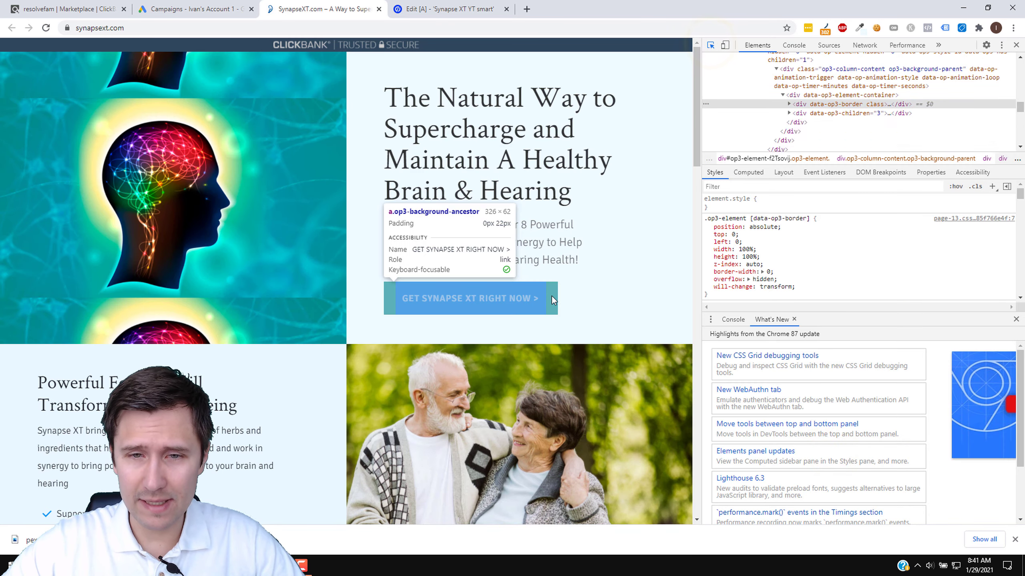
{"action": "left_click", "coordinate": [548, 297]}
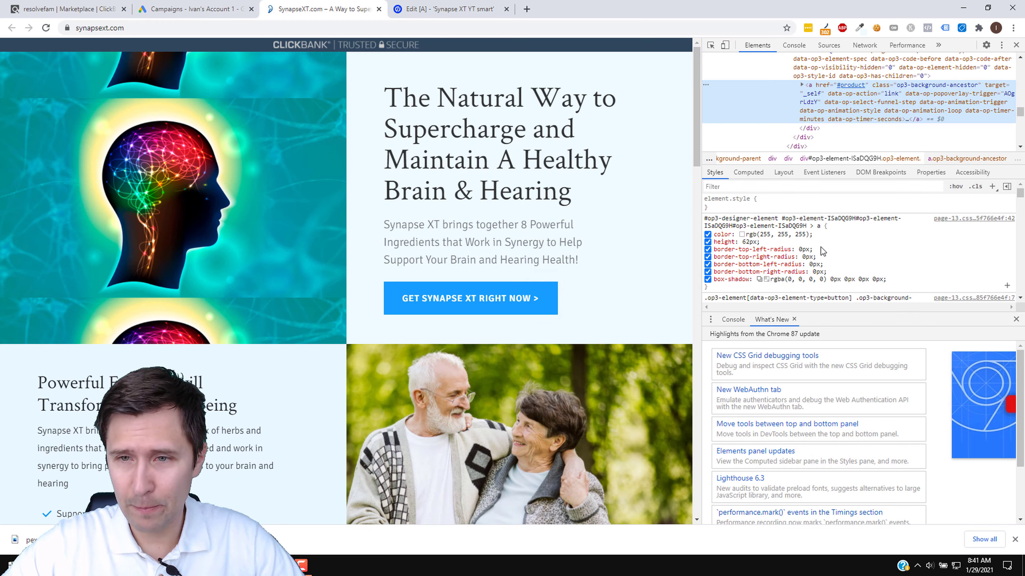
{"action": "scroll", "coordinate": [821, 246], "scroll_direction": "down", "scroll_amount": 3}
{"action": "scroll", "coordinate": [821, 246], "scroll_direction": "down", "scroll_amount": 5}
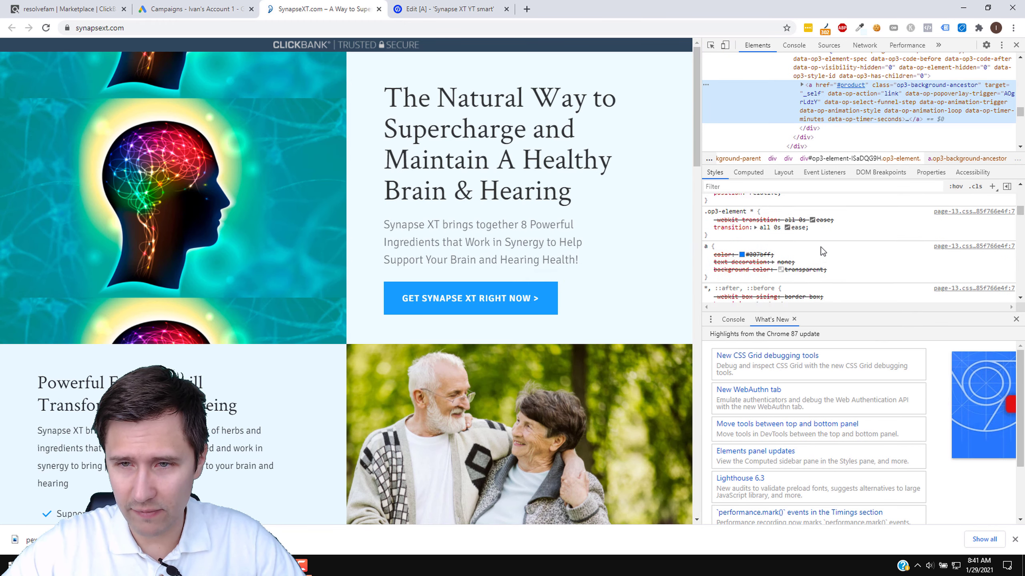
{"action": "scroll", "coordinate": [820, 247], "scroll_direction": "up", "scroll_amount": 3}
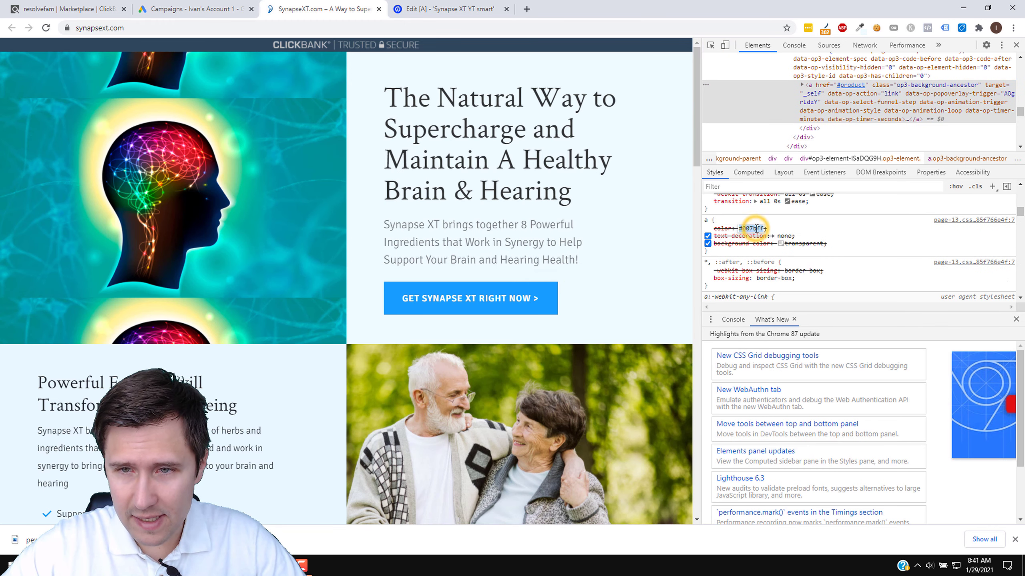
{"action": "right_click", "coordinate": [756, 229]}
{"action": "left_click", "coordinate": [782, 269]}
In the landing page editor, set the call-to-action button's underlay colour to 007BFF
{"action": "left_click", "coordinate": [450, 9]}
{"action": "scroll", "coordinate": [900, 405], "scroll_direction": "down", "scroll_amount": 3}
{"action": "scroll", "coordinate": [916, 406], "scroll_direction": "down", "scroll_amount": 2}
{"action": "scroll", "coordinate": [916, 406], "scroll_direction": "down", "scroll_amount": 2}
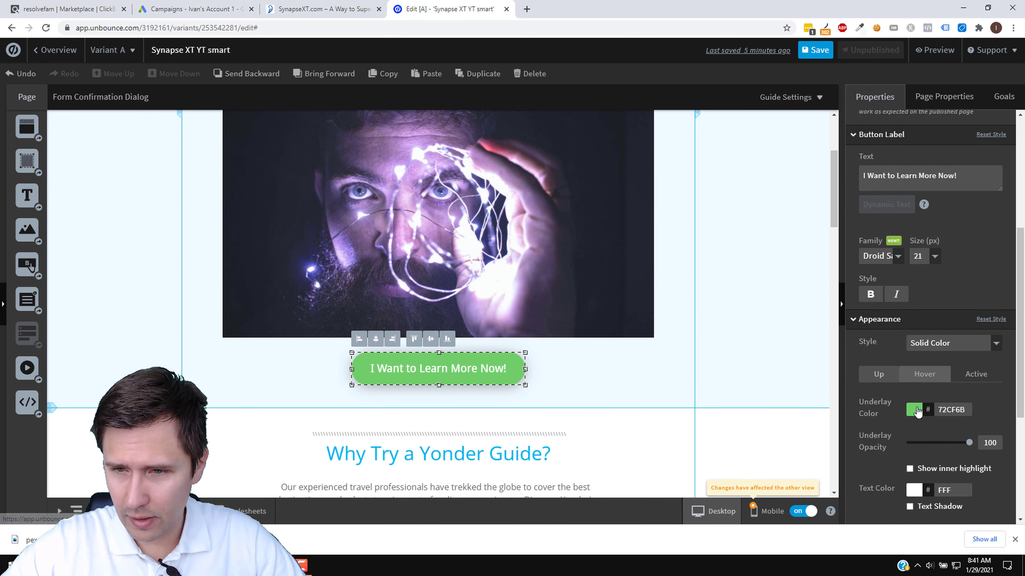
{"action": "scroll", "coordinate": [915, 380], "scroll_direction": "up", "scroll_amount": 3}
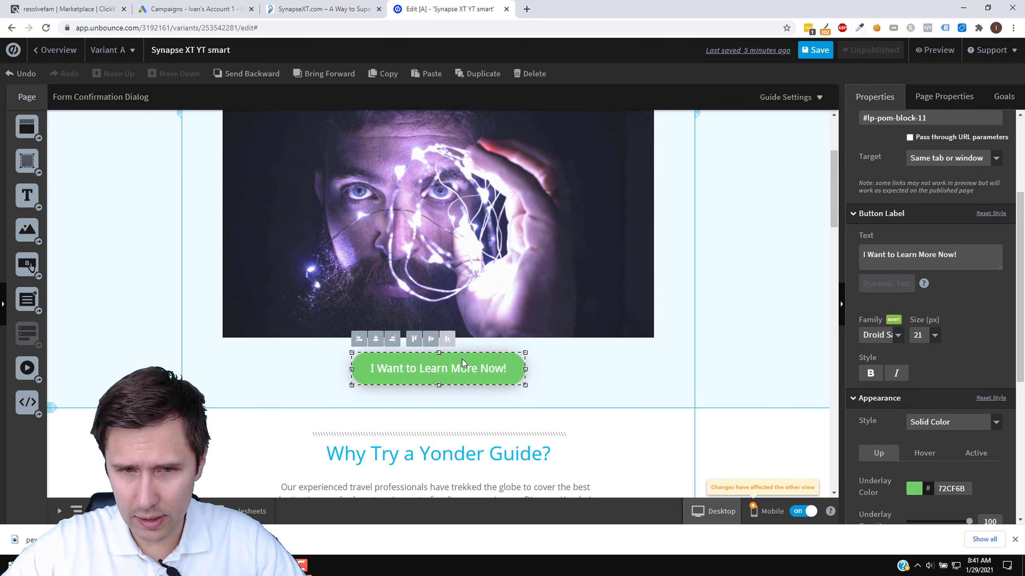
{"action": "scroll", "coordinate": [918, 352], "scroll_direction": "down", "scroll_amount": 4}
{"action": "double_click", "coordinate": [951, 275]}
{"action": "type", "text": "007BFF"}
{"action": "left_click", "coordinate": [884, 327]}
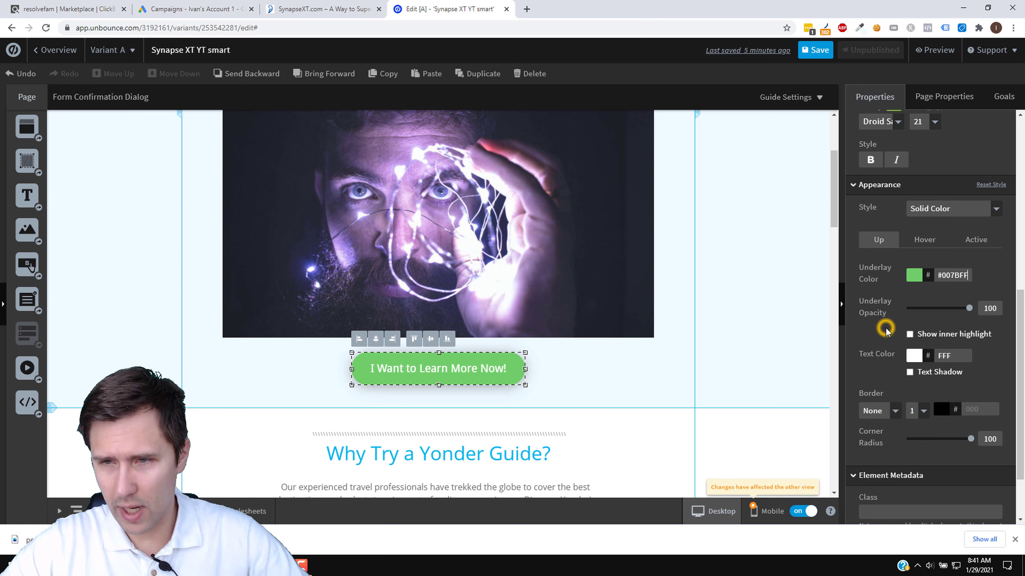
{"action": "left_click", "coordinate": [687, 342]}
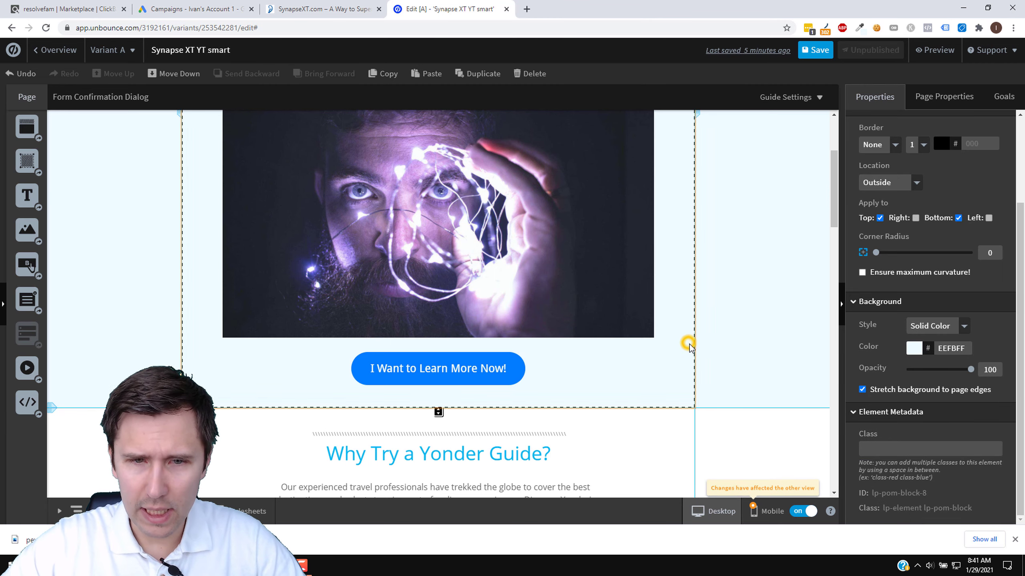
Close the sales page's developer tools, return to the landing page editor and slightly extend the lower edge of the section holding the button
{"action": "scroll", "coordinate": [696, 348], "scroll_direction": "up", "scroll_amount": 4}
{"action": "left_click", "coordinate": [328, 5]}
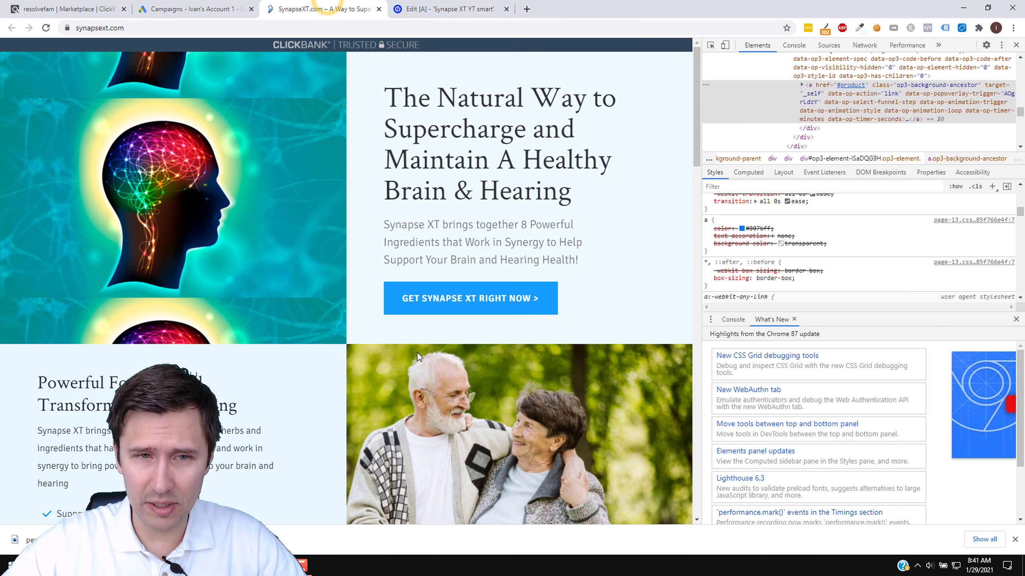
{"action": "left_click", "coordinate": [1016, 45]}
{"action": "left_click", "coordinate": [473, 4]}
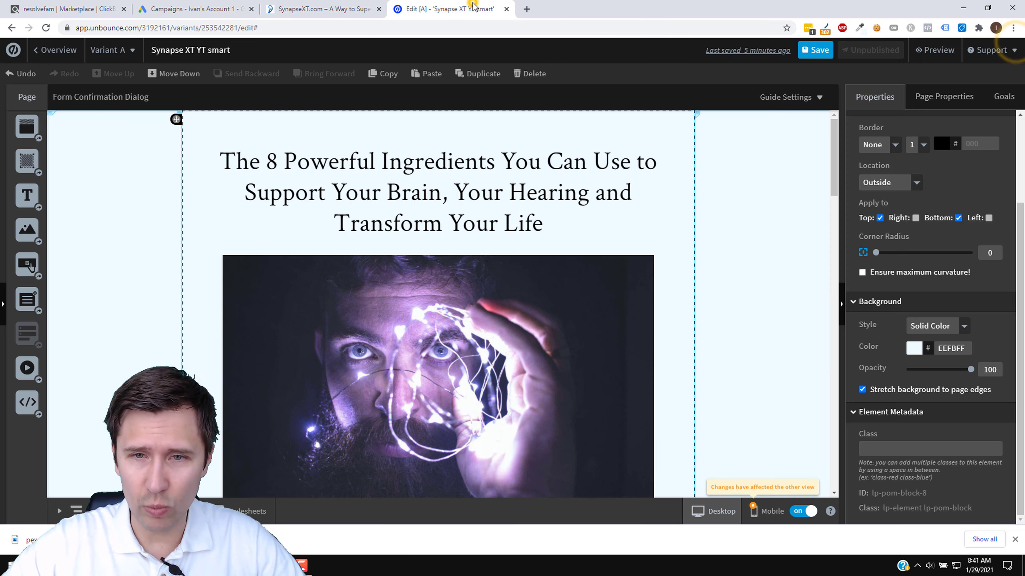
{"action": "scroll", "coordinate": [470, 337], "scroll_direction": "down", "scroll_amount": 5}
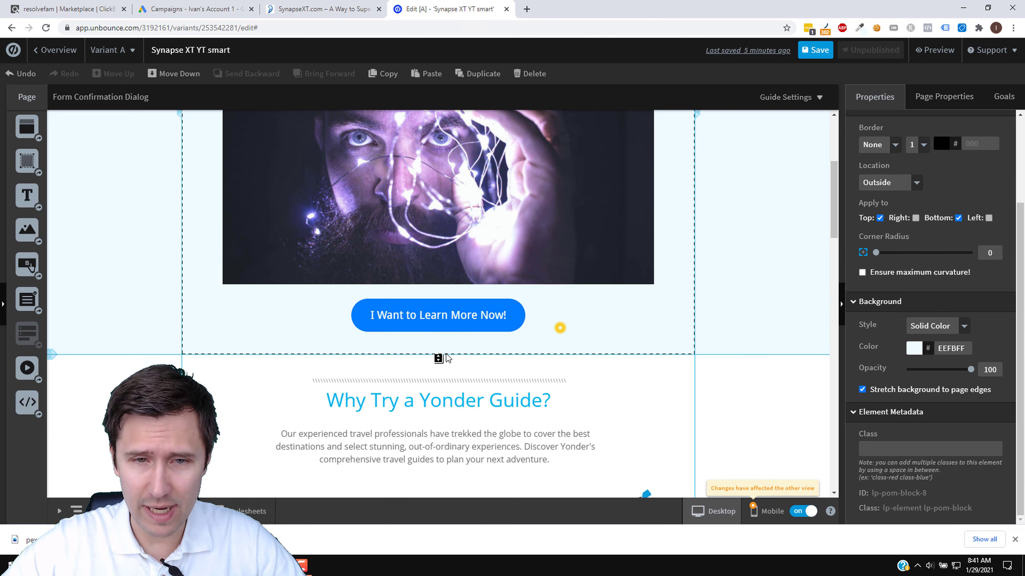
{"action": "left_click_drag", "start_coordinate": [439, 359], "coordinate": [438, 379]}
Square off the call-to-action button by setting its corner radius to 0
{"action": "left_click", "coordinate": [459, 316]}
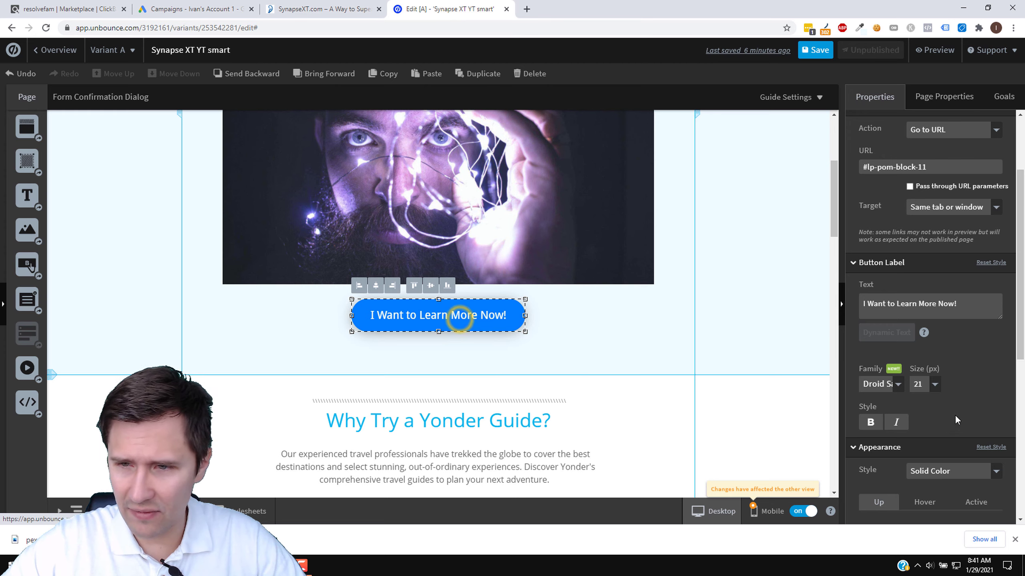
{"action": "scroll", "coordinate": [955, 420], "scroll_direction": "down", "scroll_amount": 8}
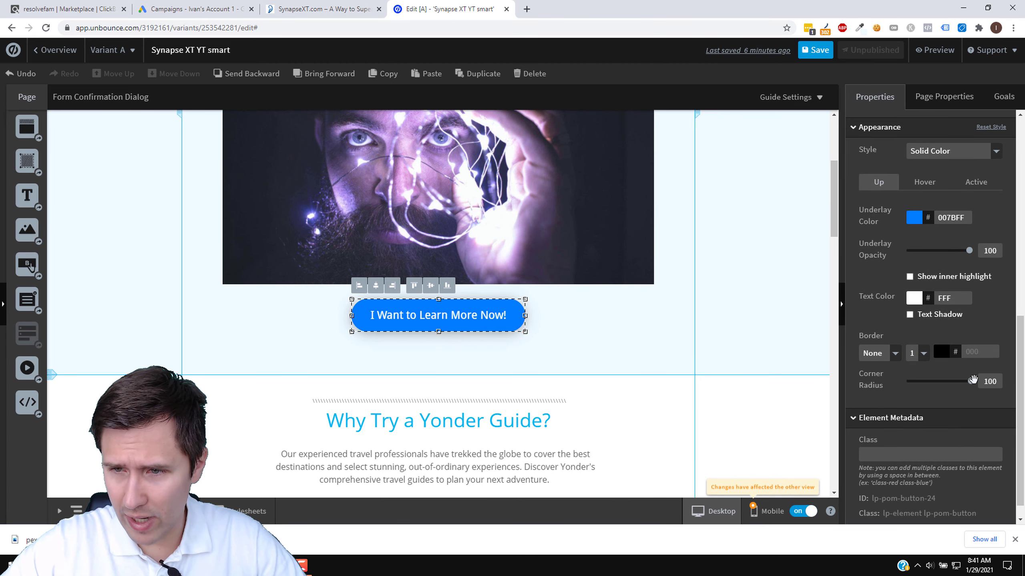
{"action": "left_click_drag", "start_coordinate": [971, 380], "coordinate": [861, 380]}
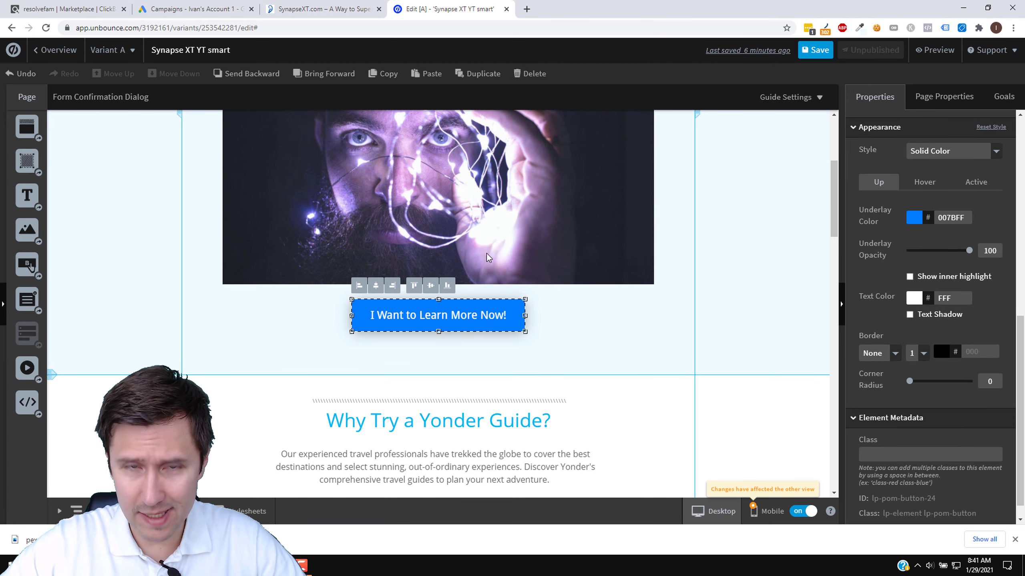
Inspect the sales page's headline section in the developer tools again, close them and return to the landing page editor
{"action": "left_click", "coordinate": [326, 5]}
{"action": "right_click", "coordinate": [778, 245]}
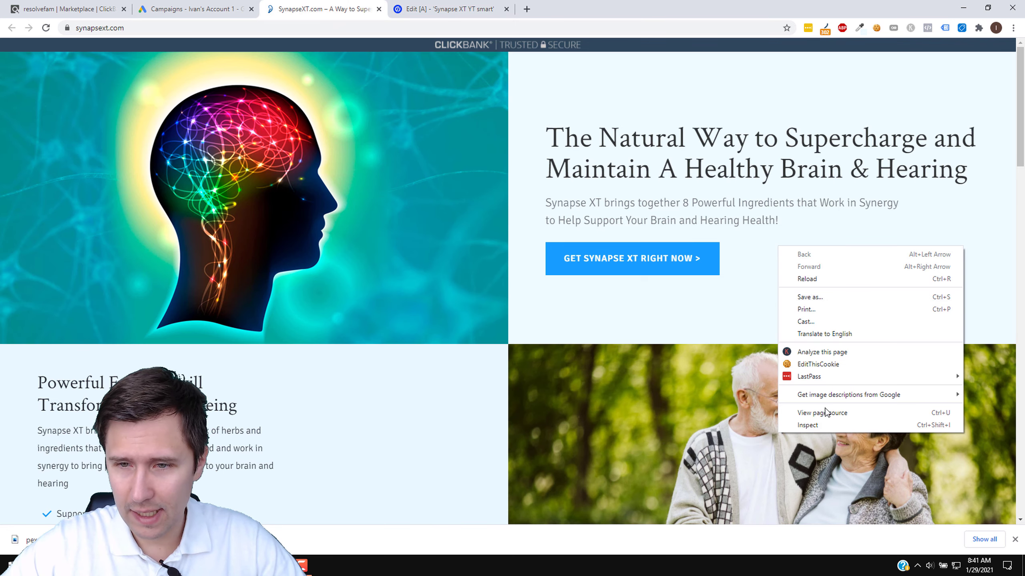
{"action": "left_click", "coordinate": [823, 427]}
{"action": "left_click", "coordinate": [711, 45]}
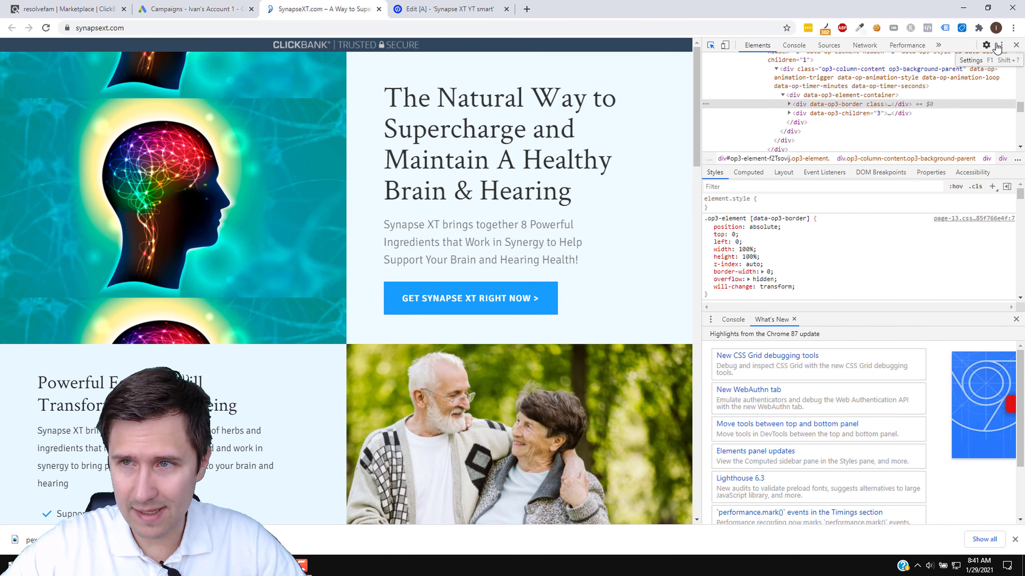
{"action": "left_click", "coordinate": [1016, 45]}
{"action": "left_click", "coordinate": [442, 4]}
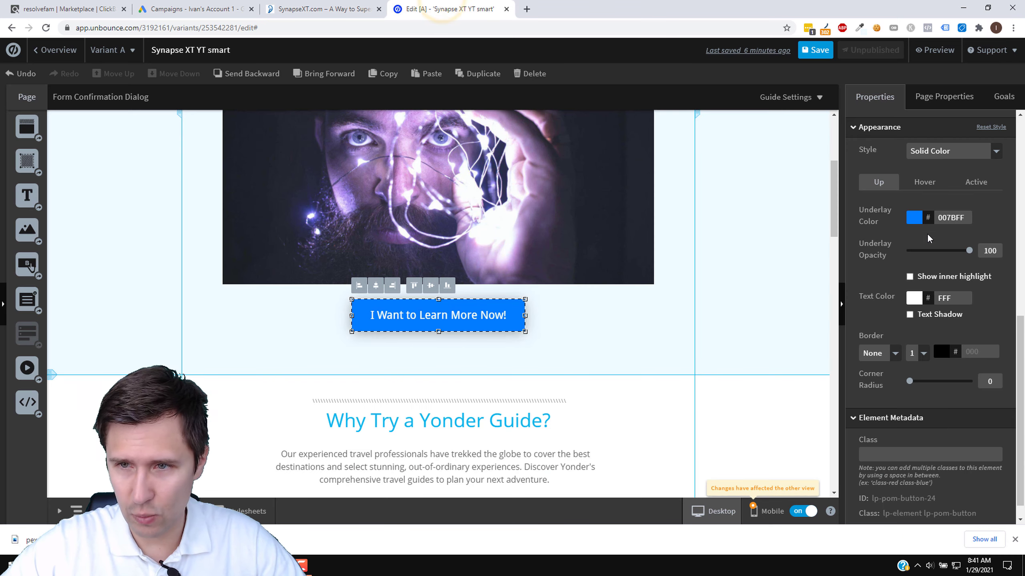
Find the Signika font in the font manager and add it to the fonts available for the button label
{"action": "scroll", "coordinate": [938, 202], "scroll_direction": "up", "scroll_amount": 8}
{"action": "left_click", "coordinate": [888, 386]}
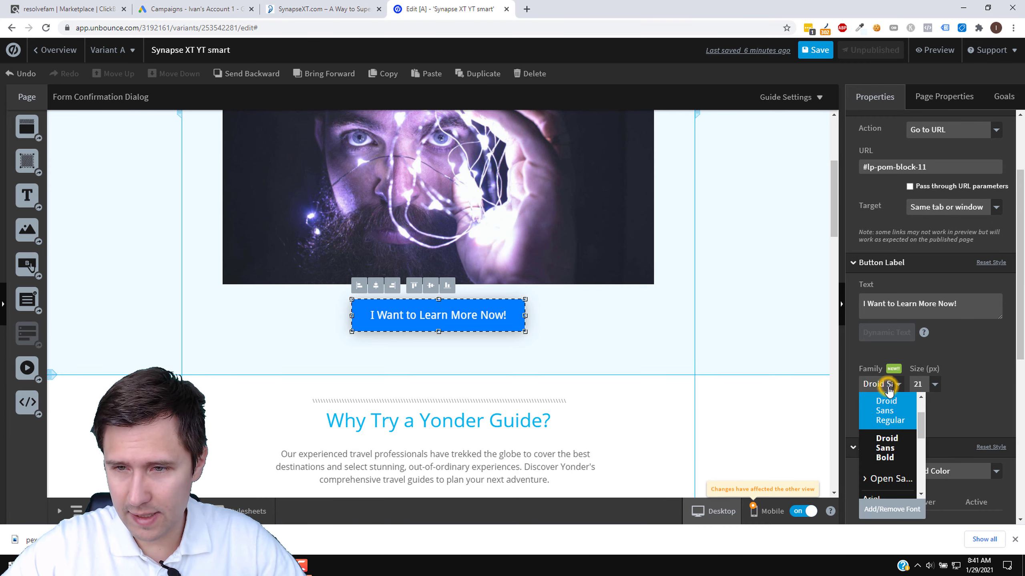
{"action": "scroll", "coordinate": [960, 405], "scroll_direction": "down", "scroll_amount": 3}
{"action": "left_click", "coordinate": [885, 402]}
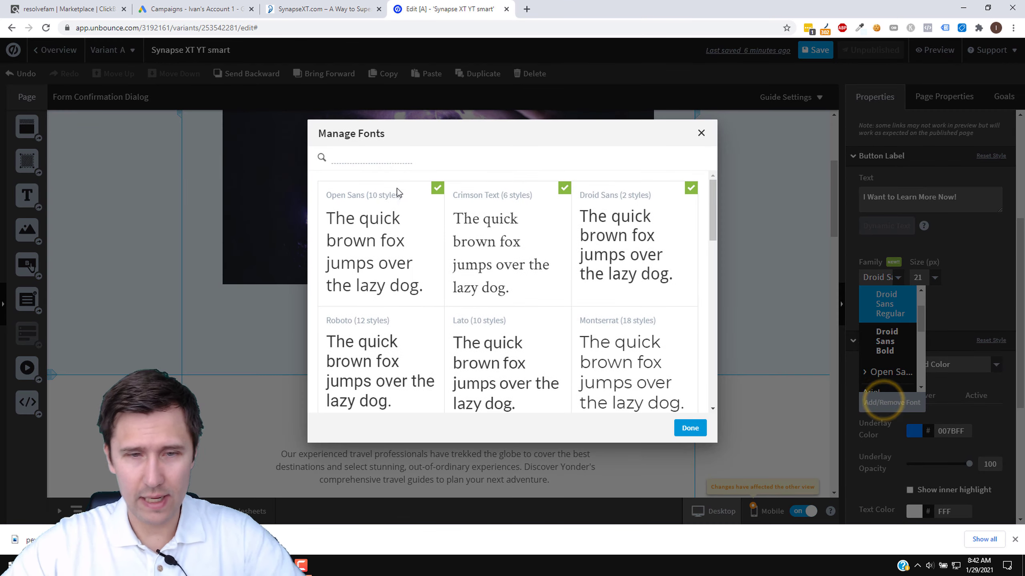
{"action": "type", "text": "signi"}
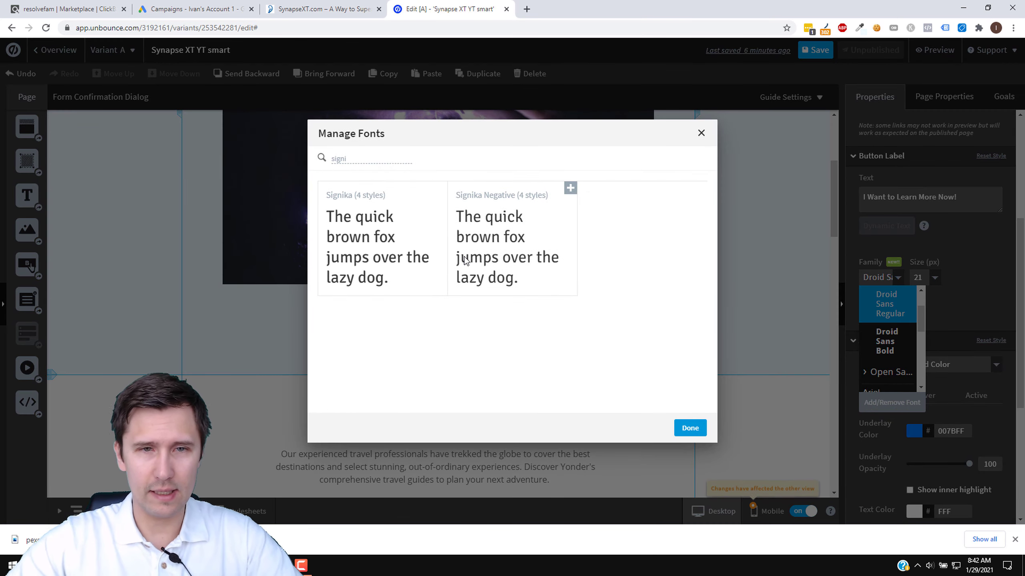
{"action": "left_click", "coordinate": [440, 189]}
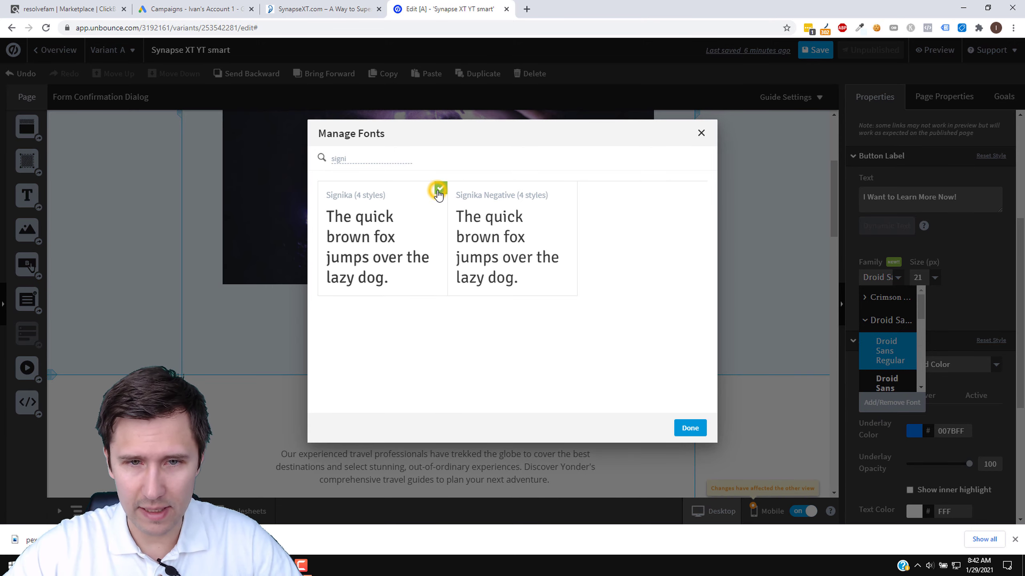
{"action": "left_click", "coordinate": [690, 428]}
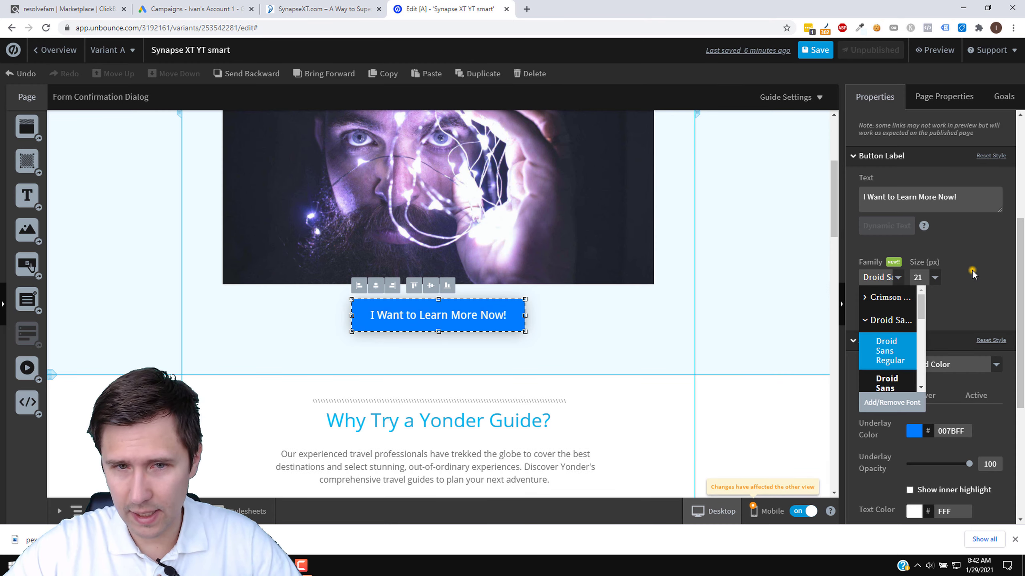
{"action": "left_click", "coordinate": [971, 270]}
Change the call-to-action button's label to "I Want to Learn More Now! >"
{"action": "triple_click", "coordinate": [921, 197]}
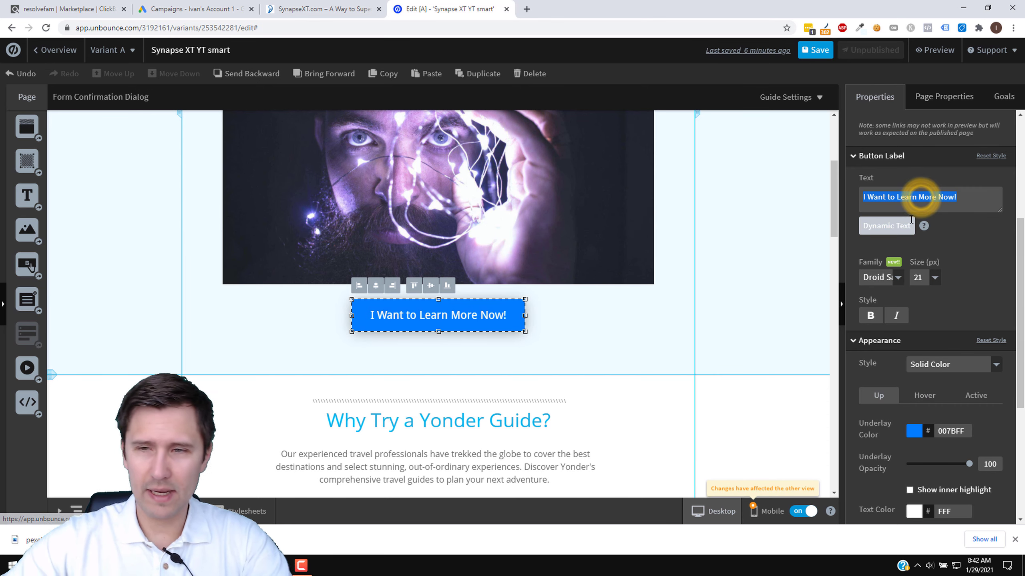
{"action": "type", "text": "I WANT TO LEARN MORE NOW"}
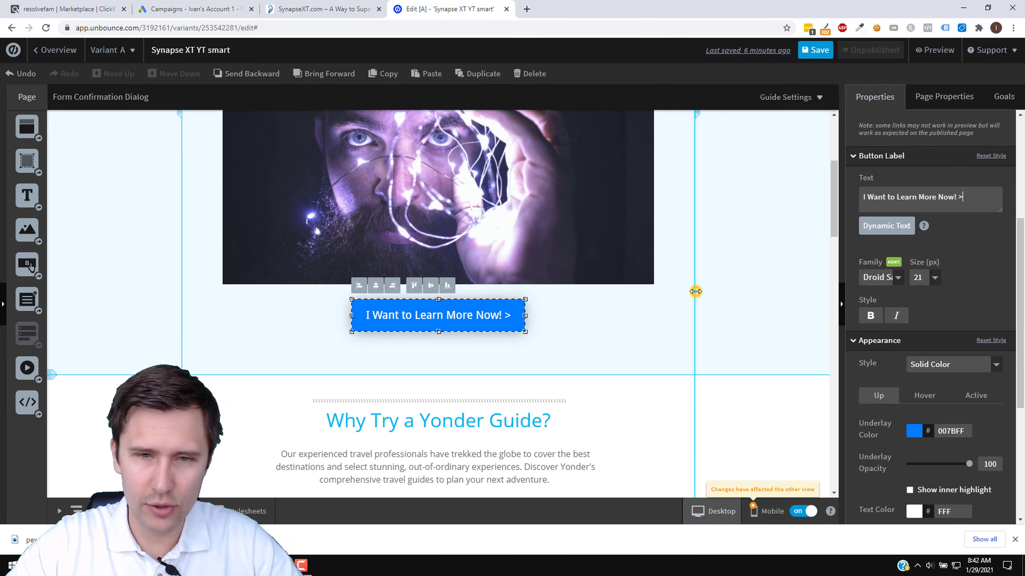
{"action": "left_click", "coordinate": [730, 287]}
Compare the button with the sales page's, enlarge it slightly and set its label's font size to 24 px
{"action": "scroll", "coordinate": [730, 284], "scroll_direction": "up", "scroll_amount": 5}
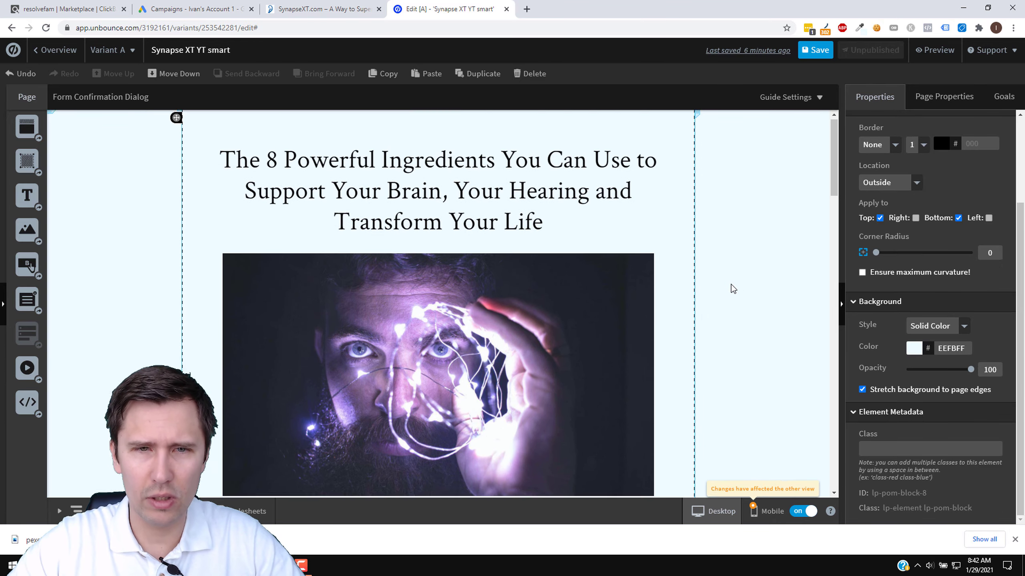
{"action": "scroll", "coordinate": [471, 393], "scroll_direction": "down", "scroll_amount": 4}
{"action": "left_click", "coordinate": [464, 368]}
{"action": "left_click", "coordinate": [322, 8]}
{"action": "left_click", "coordinate": [406, 5]}
{"action": "left_click_drag", "start_coordinate": [516, 385], "coordinate": [540, 390]}
{"action": "left_click", "coordinate": [929, 383]}
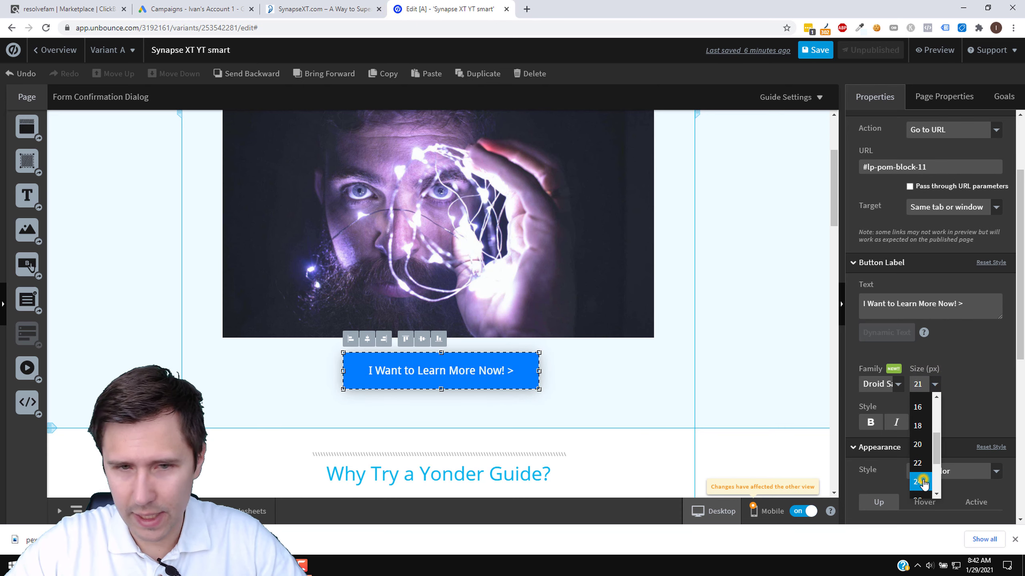
{"action": "left_click", "coordinate": [924, 482]}
{"action": "left_click", "coordinate": [584, 378]}
Recentre the enlarged call-to-action button below the photo and move it slightly lower
{"action": "left_click_drag", "start_coordinate": [464, 371], "coordinate": [462, 372]}
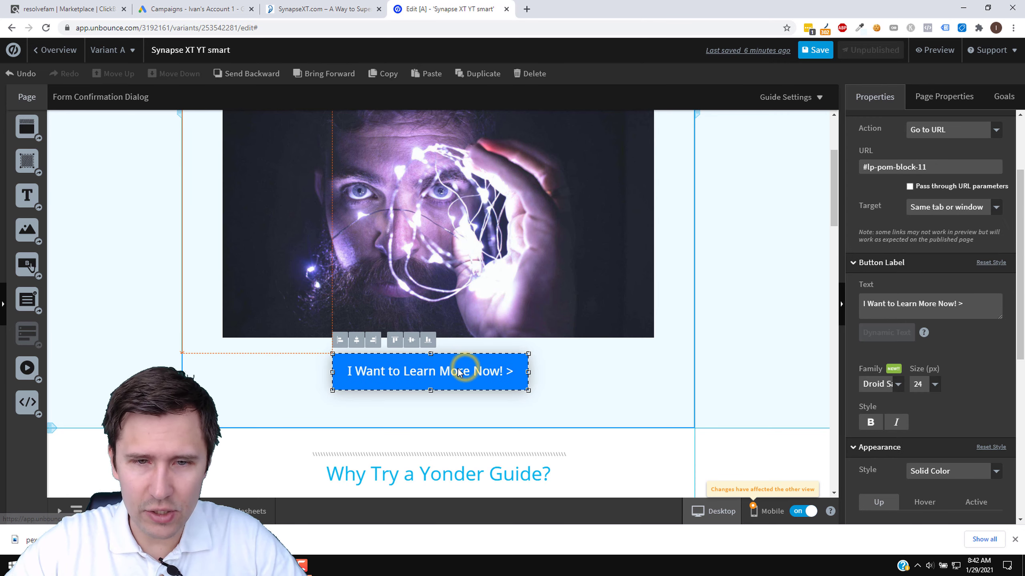
{"action": "left_click", "coordinate": [634, 390]}
{"action": "scroll", "coordinate": [736, 323], "scroll_direction": "up", "scroll_amount": 1}
{"action": "scroll", "coordinate": [572, 389], "scroll_direction": "down", "scroll_amount": 2}
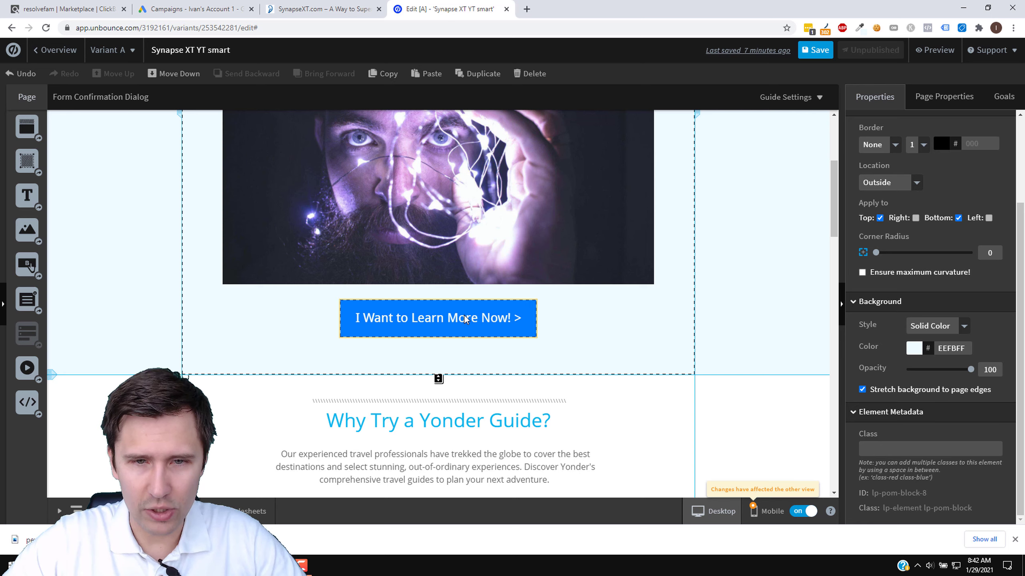
{"action": "left_click_drag", "start_coordinate": [466, 319], "coordinate": [464, 323]}
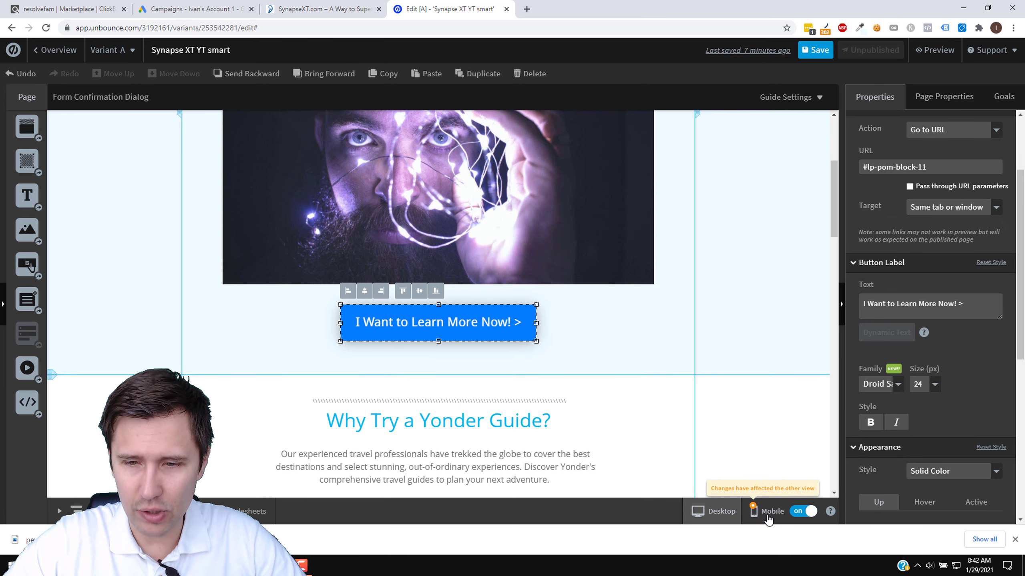
Review the template's remaining sections below the call-to-action button, including the travel guide form and testimonials
{"action": "scroll", "coordinate": [602, 407], "scroll_direction": "up", "scroll_amount": 2}
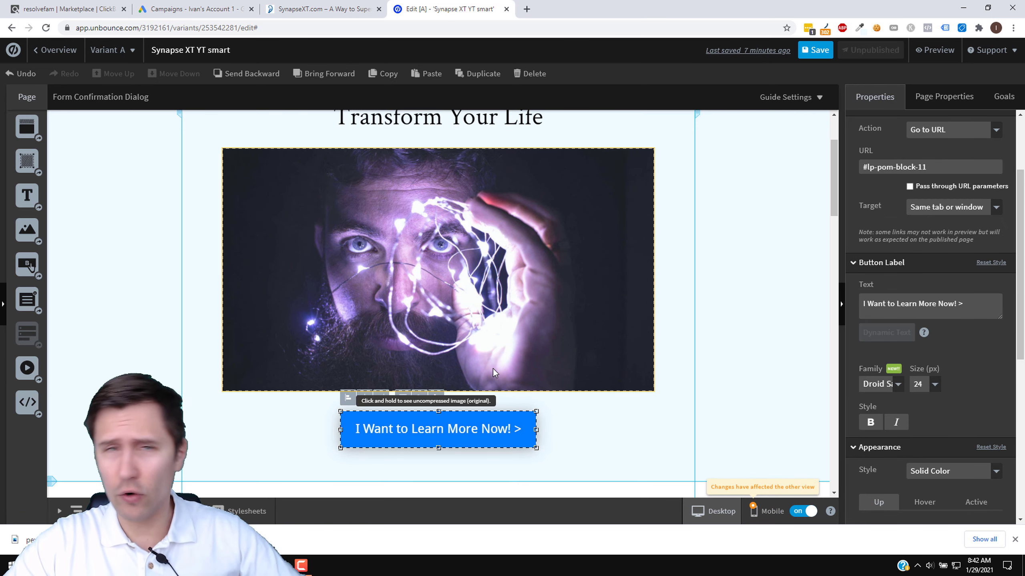
{"action": "scroll", "coordinate": [566, 315], "scroll_direction": "down", "scroll_amount": 4}
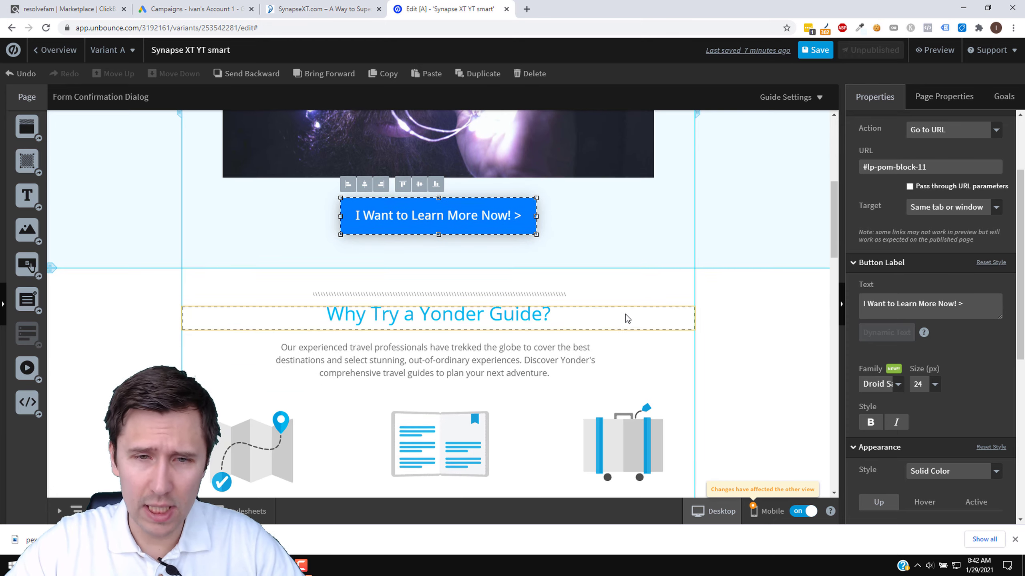
{"action": "scroll", "coordinate": [626, 316], "scroll_direction": "down", "scroll_amount": 20}
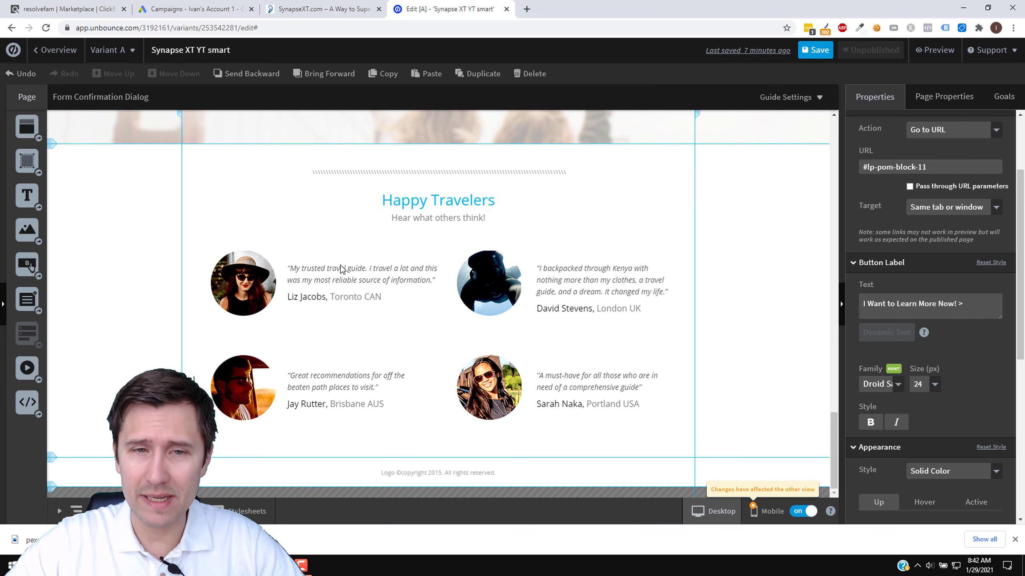
{"action": "scroll", "coordinate": [359, 315], "scroll_direction": "up", "scroll_amount": 6}
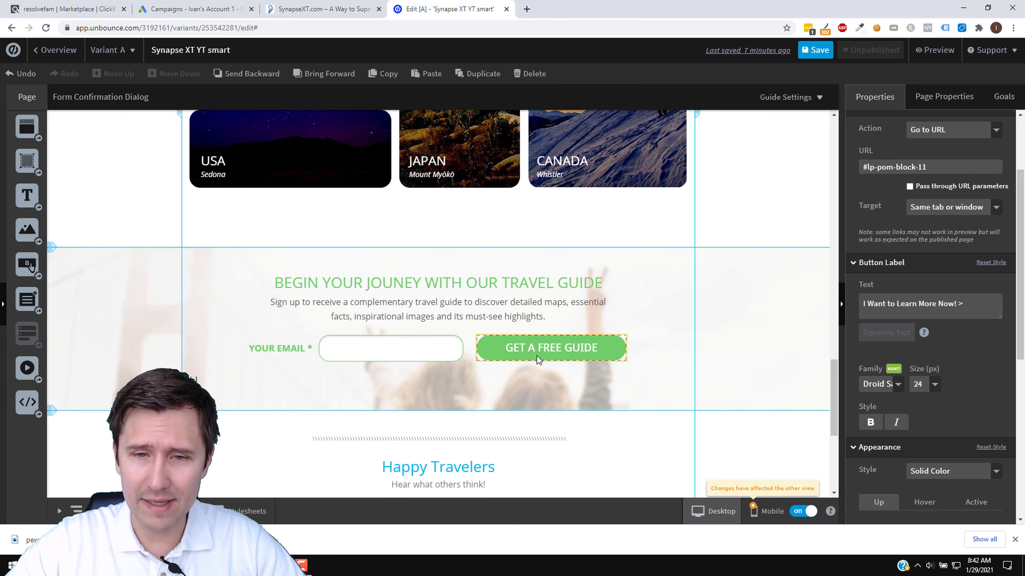
{"action": "scroll", "coordinate": [592, 345], "scroll_direction": "up", "scroll_amount": 12}
{"action": "scroll", "coordinate": [490, 355], "scroll_direction": "up", "scroll_amount": 10}
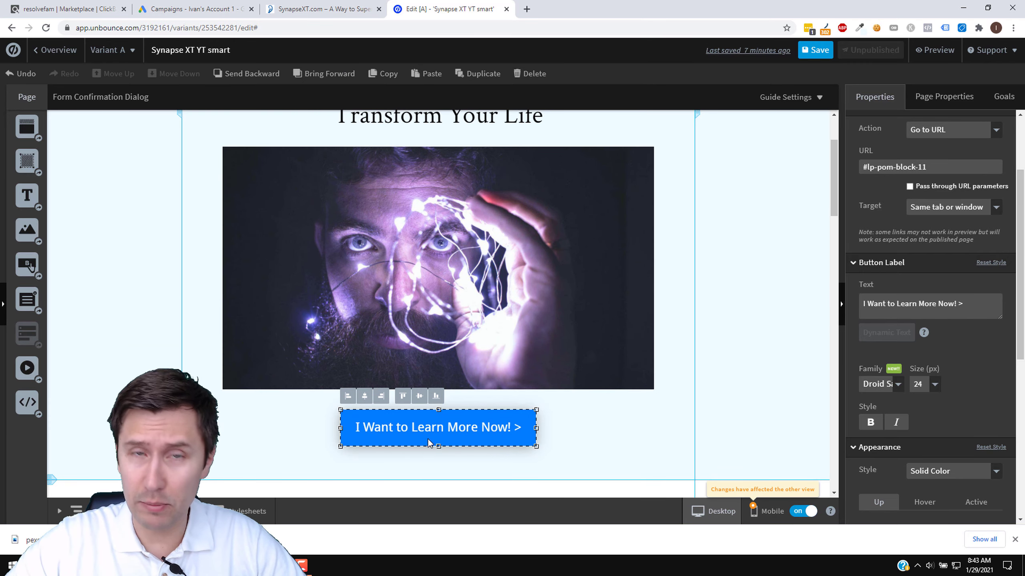
Switch to the ClickBank marketplace, generate a HopLink for Synapse XT without a tracking ID and copy it
{"action": "left_click", "coordinate": [66, 8]}
{"action": "left_click", "coordinate": [667, 321]}
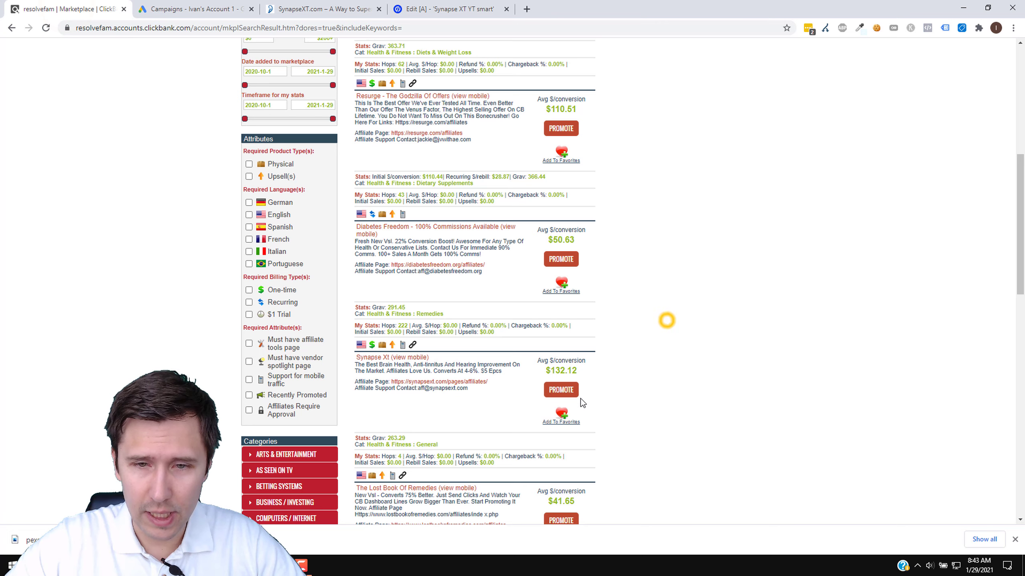
{"action": "left_click", "coordinate": [561, 390]}
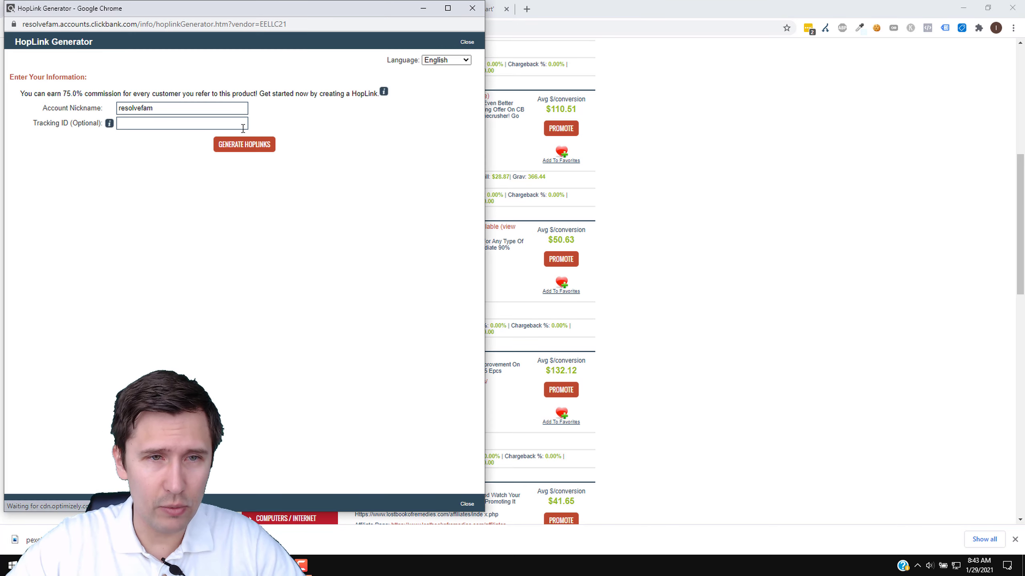
{"action": "left_click", "coordinate": [244, 145]}
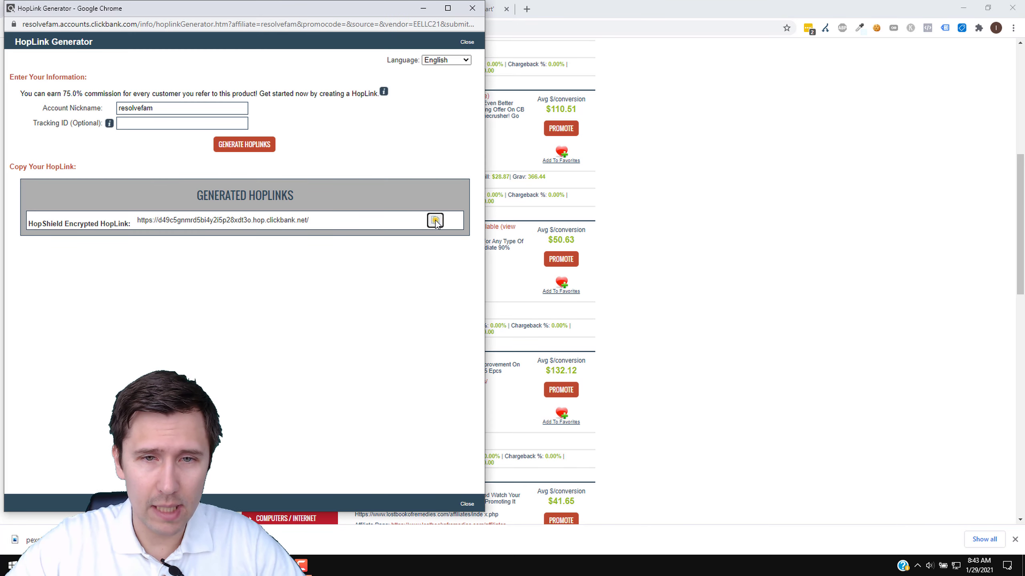
{"action": "left_click", "coordinate": [435, 220]}
{"action": "left_click", "coordinate": [472, 8]}
Switch back to the Unbounce editor and link the landing page's photo to the copied HopLink
{"action": "left_click", "coordinate": [421, 9]}
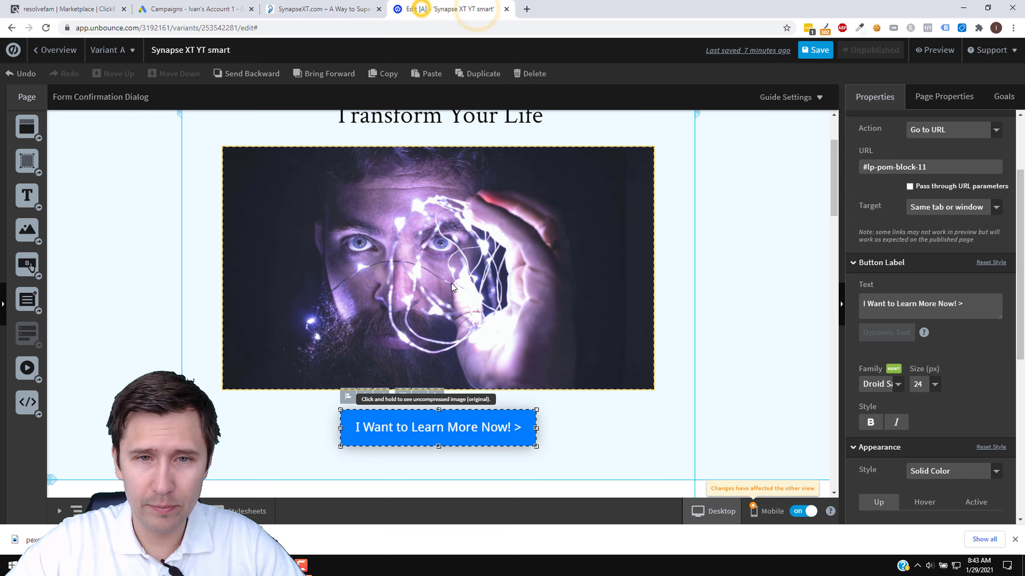
{"action": "left_click", "coordinate": [461, 305]}
{"action": "scroll", "coordinate": [912, 286], "scroll_direction": "up", "scroll_amount": 5}
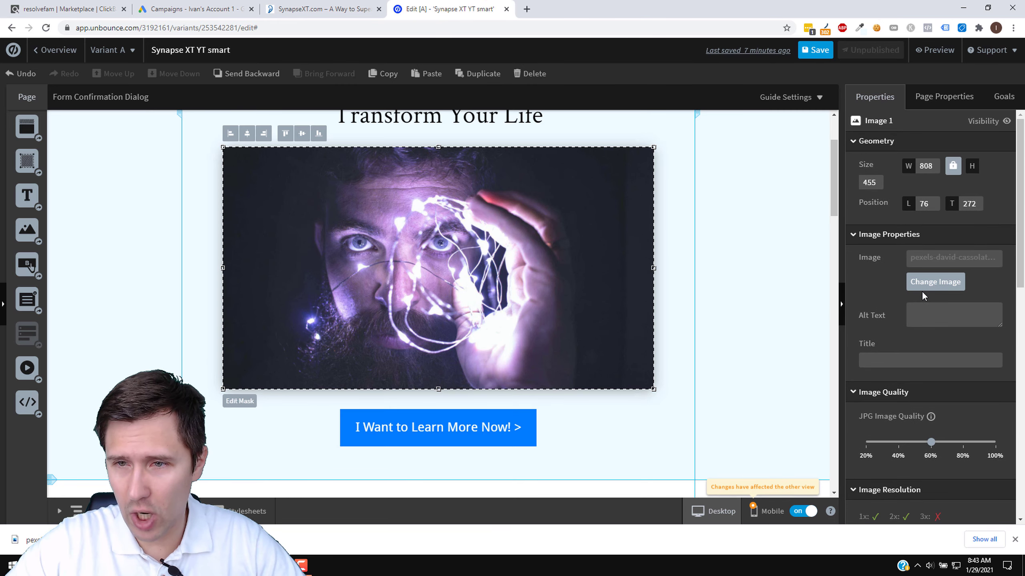
{"action": "scroll", "coordinate": [914, 324], "scroll_direction": "down", "scroll_amount": 4}
{"action": "right_click", "coordinate": [884, 402]}
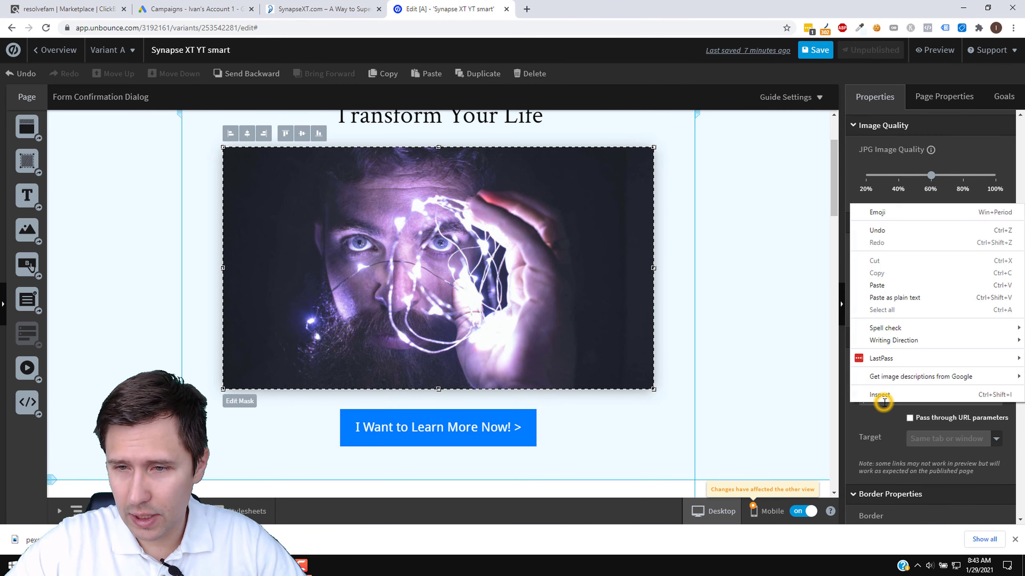
{"action": "left_click", "coordinate": [891, 284]}
Replace the call-to-action button's target URL with the copied HopLink, keeping the action as Go to URL
{"action": "left_click", "coordinate": [475, 435]}
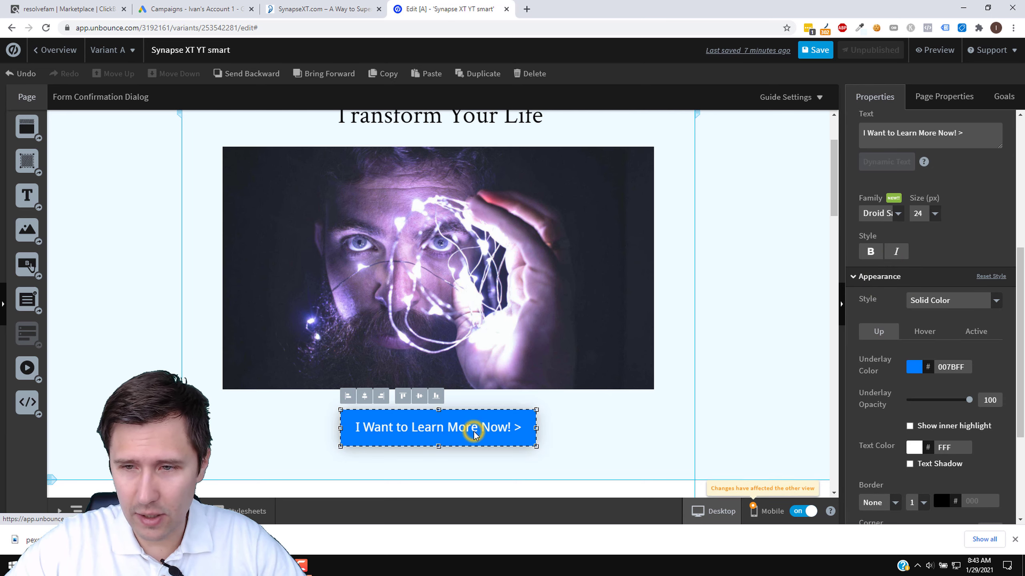
{"action": "scroll", "coordinate": [911, 390], "scroll_direction": "down", "scroll_amount": 4}
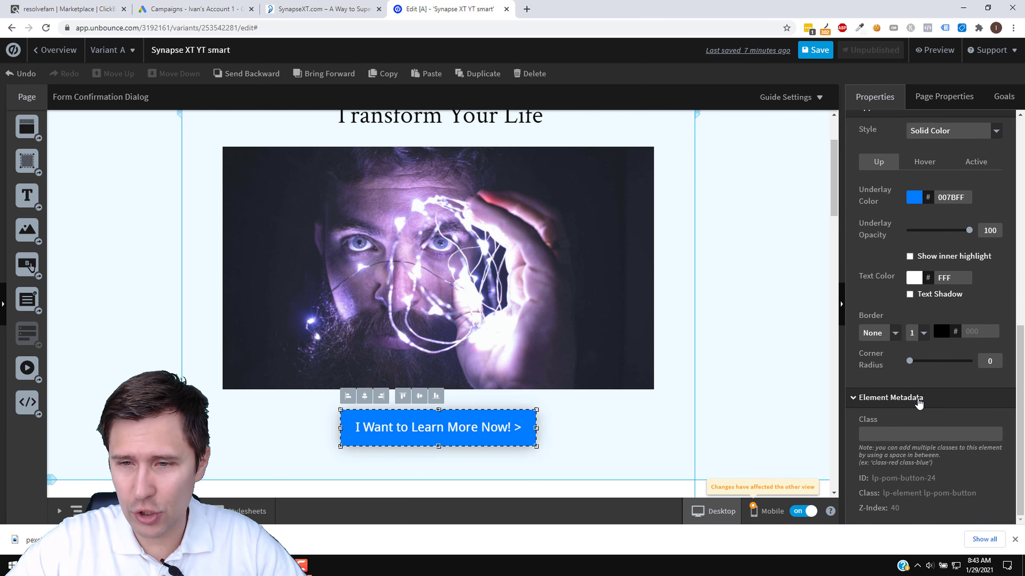
{"action": "scroll", "coordinate": [918, 379], "scroll_direction": "up", "scroll_amount": 8}
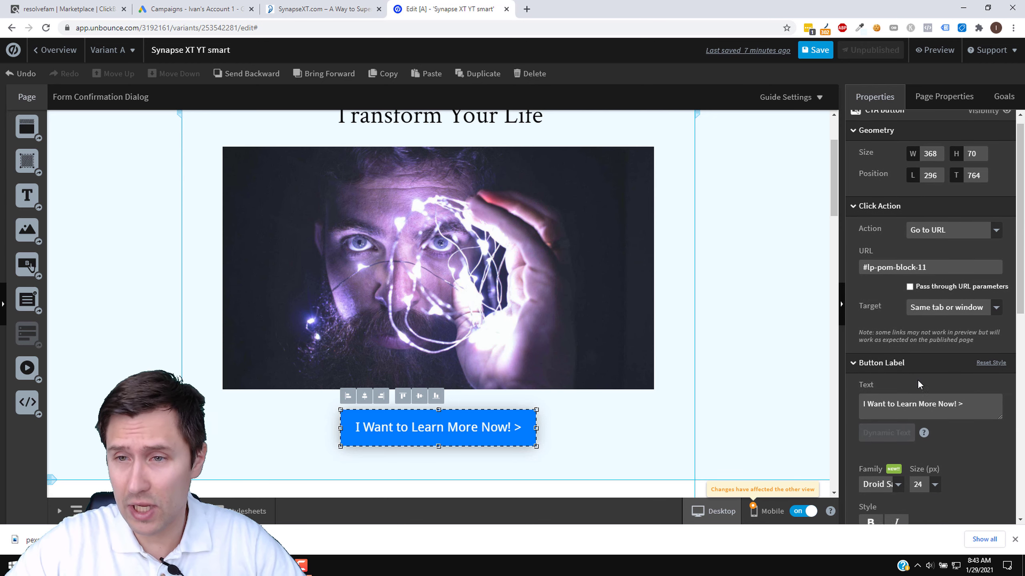
{"action": "triple_click", "coordinate": [898, 282]}
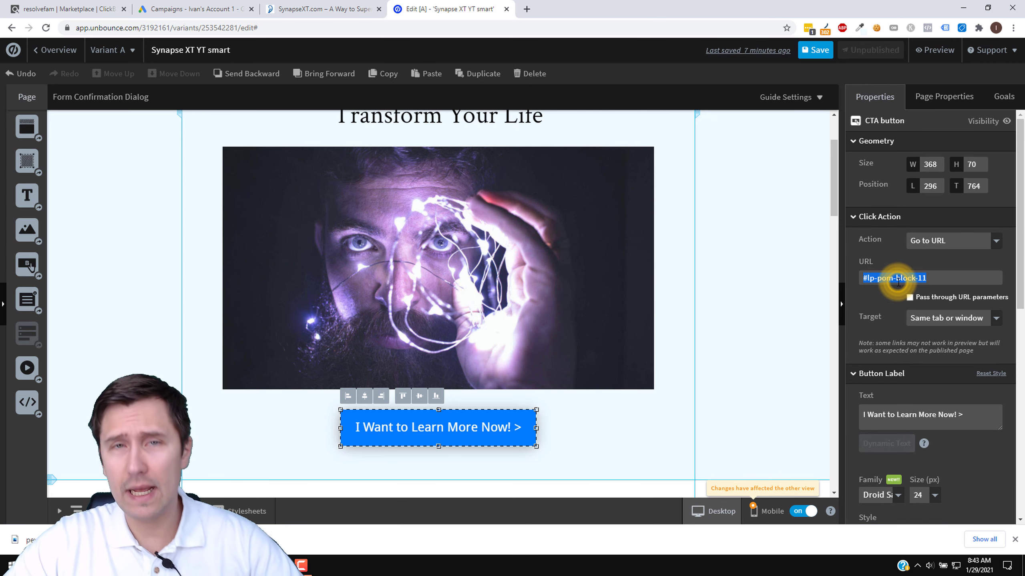
{"action": "key", "text": "BackSpace"}
{"action": "right_click", "coordinate": [888, 278]}
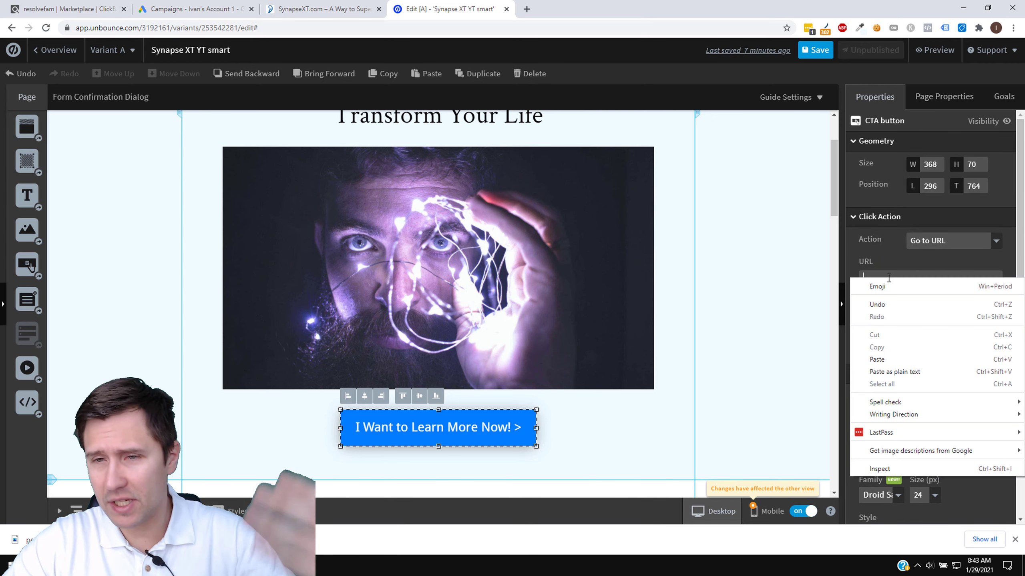
{"action": "left_click", "coordinate": [892, 359]}
{"action": "left_click", "coordinate": [932, 242]}
{"action": "left_click", "coordinate": [932, 244]}
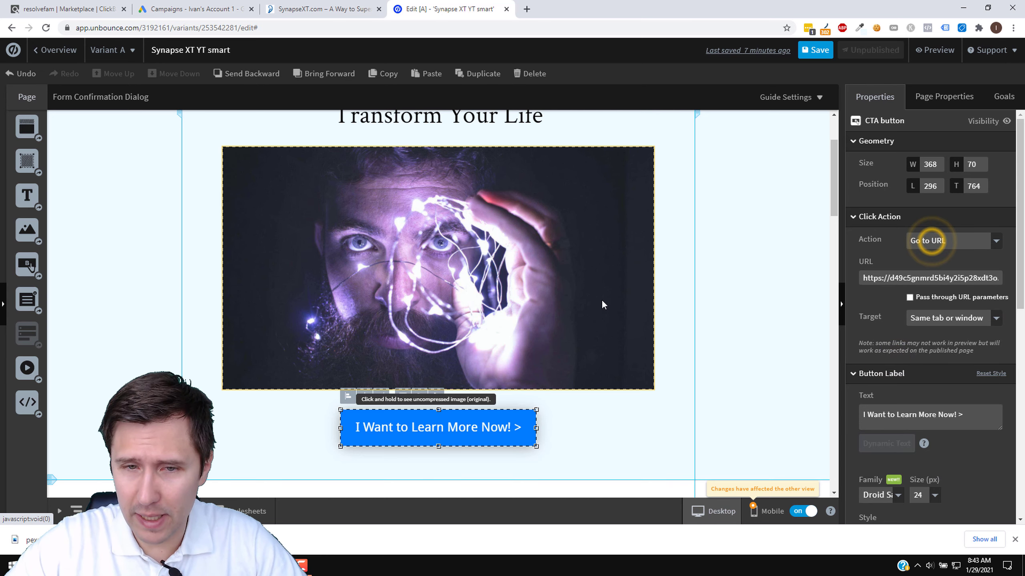
Check the photo's properties and the top section once more, and save the landing page
{"action": "left_click", "coordinate": [602, 299]}
{"action": "scroll", "coordinate": [883, 328], "scroll_direction": "down", "scroll_amount": 8}
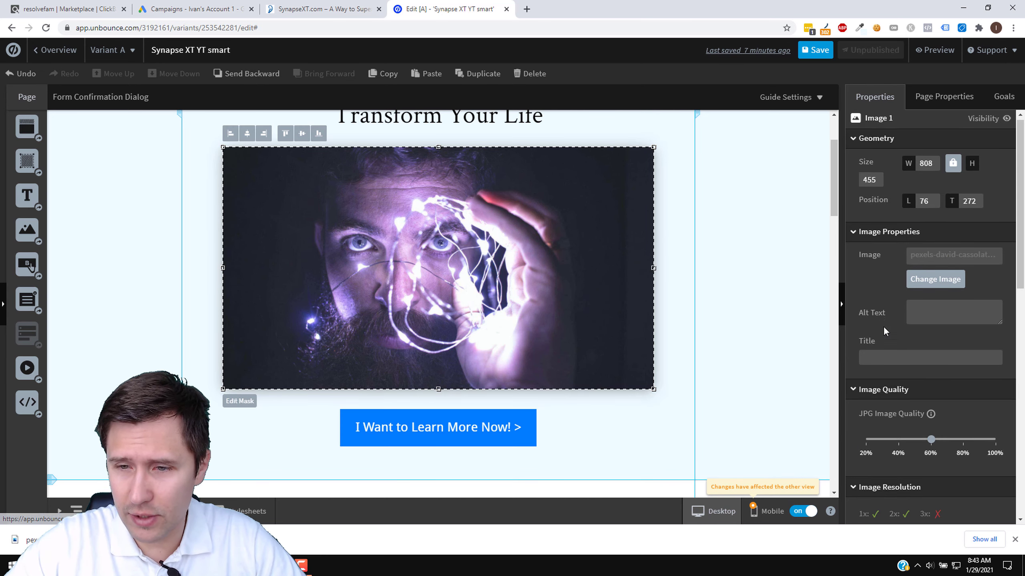
{"action": "left_click", "coordinate": [783, 283]}
{"action": "scroll", "coordinate": [738, 287], "scroll_direction": "up", "scroll_amount": 3}
{"action": "scroll", "coordinate": [685, 331], "scroll_direction": "down", "scroll_amount": 4}
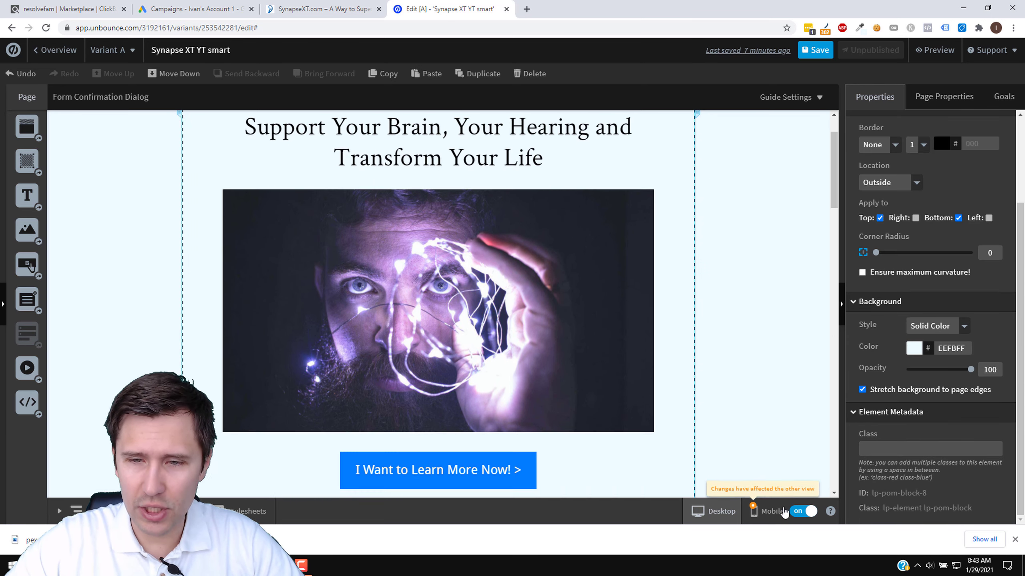
{"action": "scroll", "coordinate": [723, 291], "scroll_direction": "up", "scroll_amount": 4}
{"action": "left_click", "coordinate": [814, 50]}
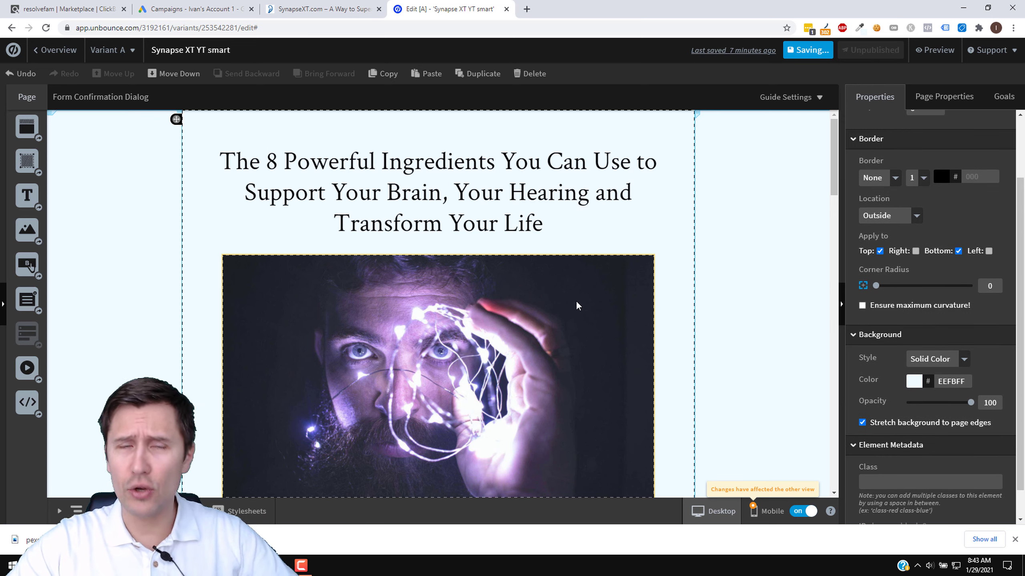
Return to the page overview and publish the Synapse XT YT smart landing page
{"action": "scroll", "coordinate": [577, 306], "scroll_direction": "down", "scroll_amount": 4}
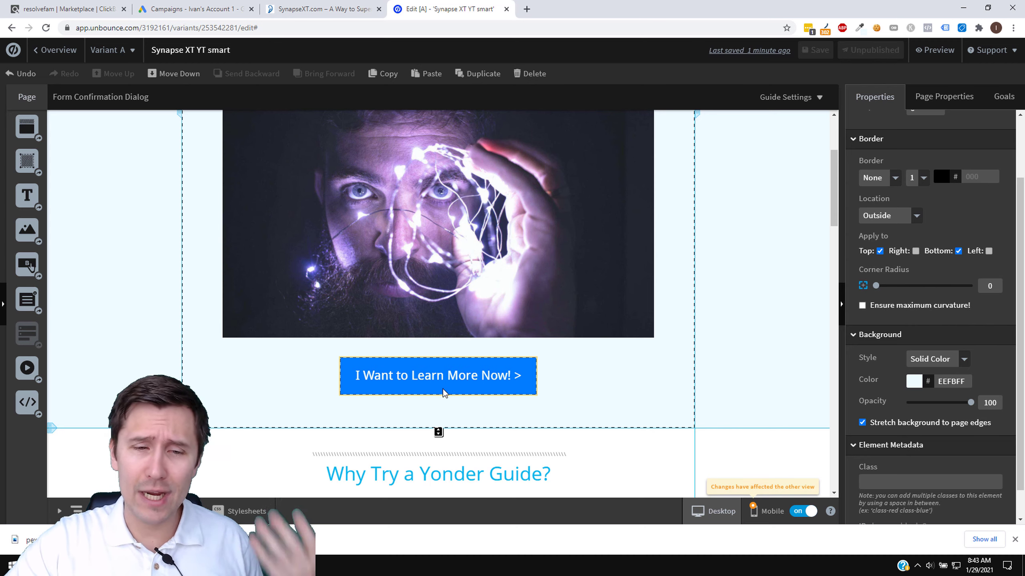
{"action": "scroll", "coordinate": [443, 389], "scroll_direction": "down", "scroll_amount": 2}
{"action": "scroll", "coordinate": [430, 334], "scroll_direction": "up", "scroll_amount": 6}
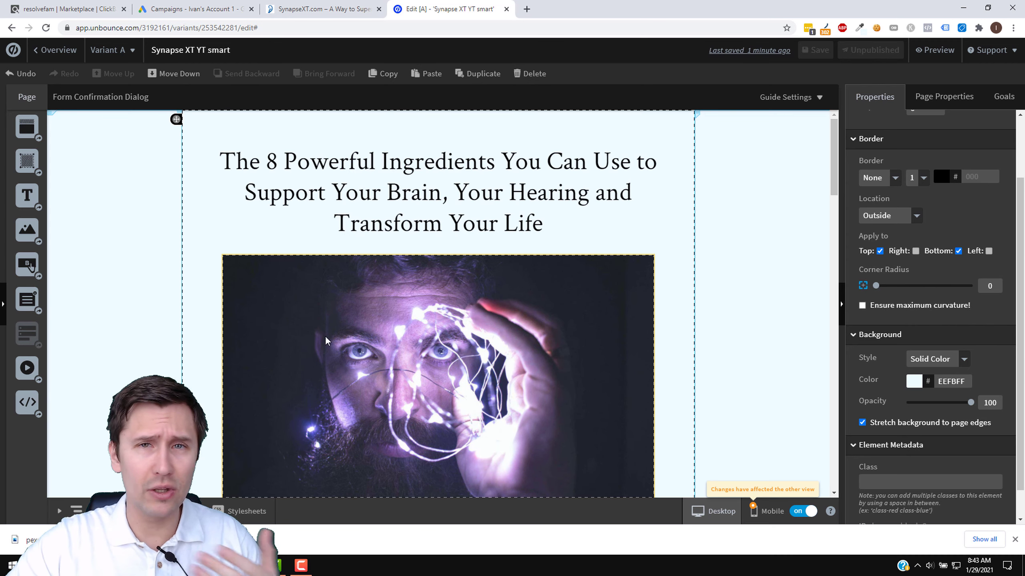
{"action": "left_click", "coordinate": [68, 51]}
{"action": "left_click_drag", "start_coordinate": [190, 8], "coordinate": [452, 8]}
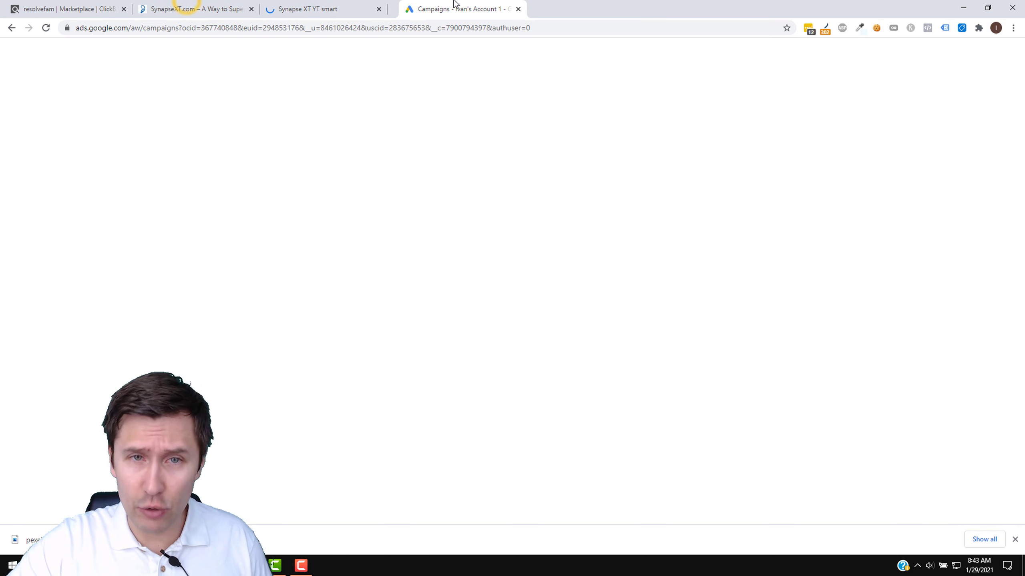
{"action": "left_click", "coordinate": [326, 7]}
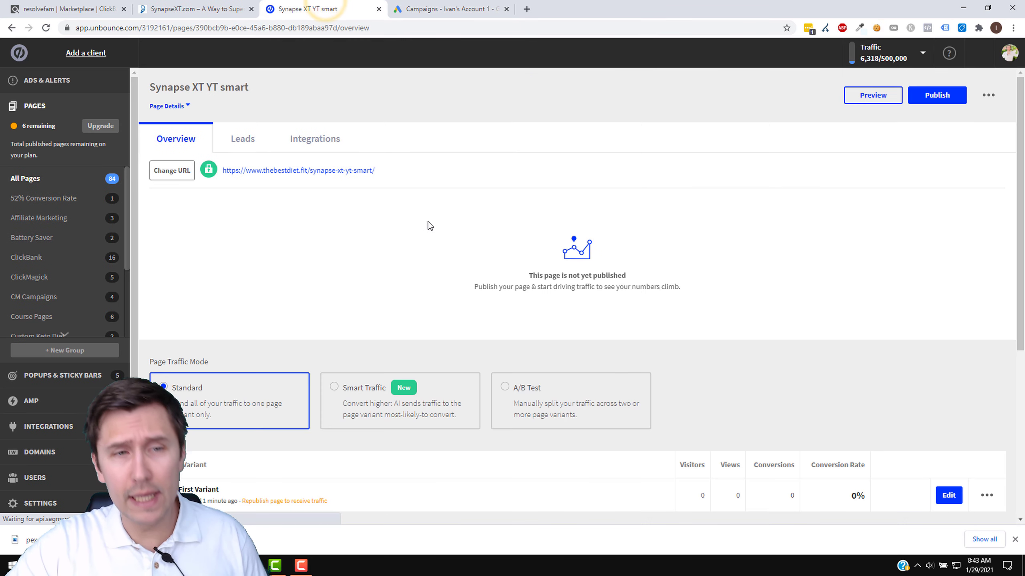
{"action": "left_click", "coordinate": [928, 95]}
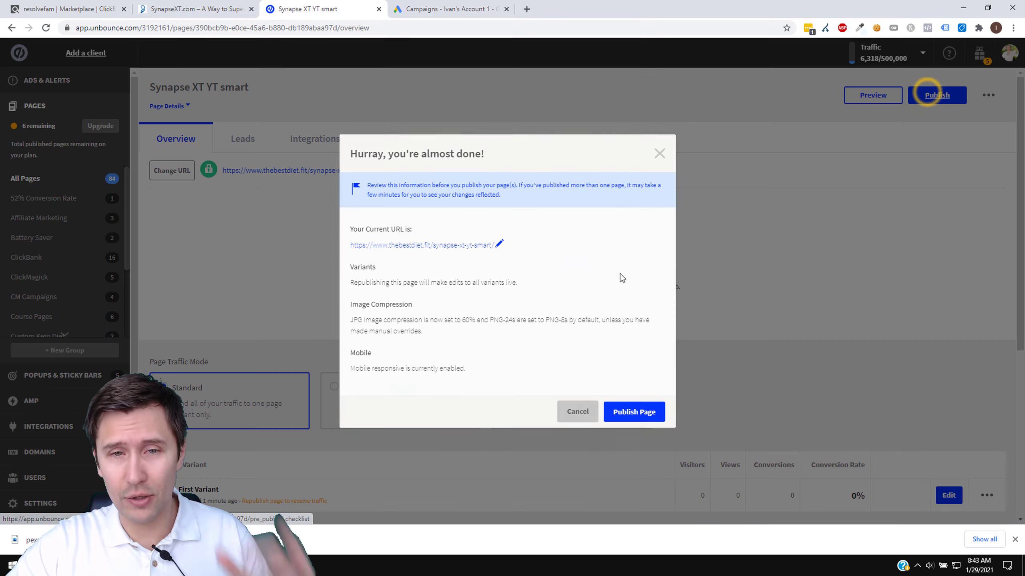
{"action": "left_click", "coordinate": [630, 411]}
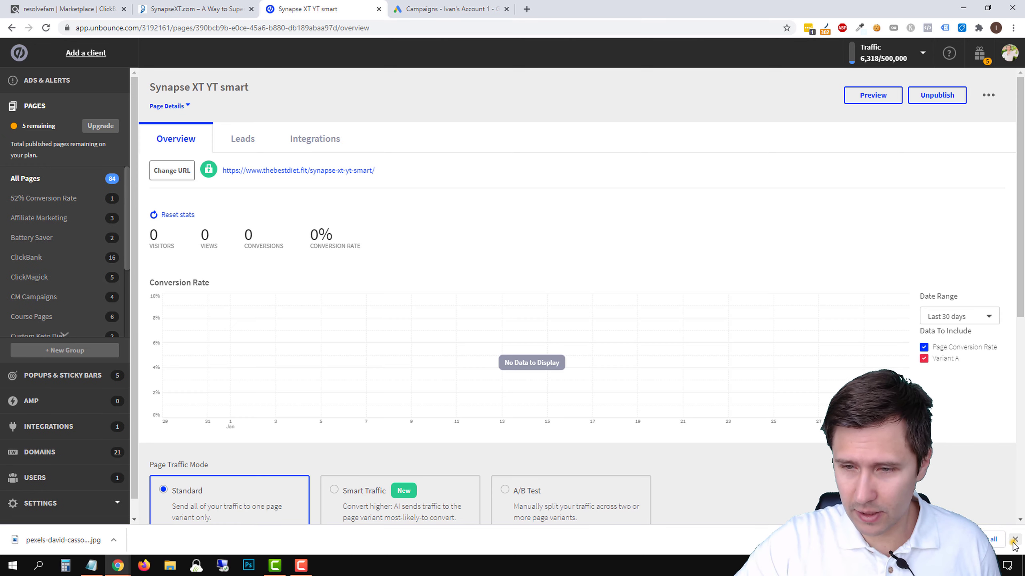
{"action": "left_click", "coordinate": [1013, 540]}
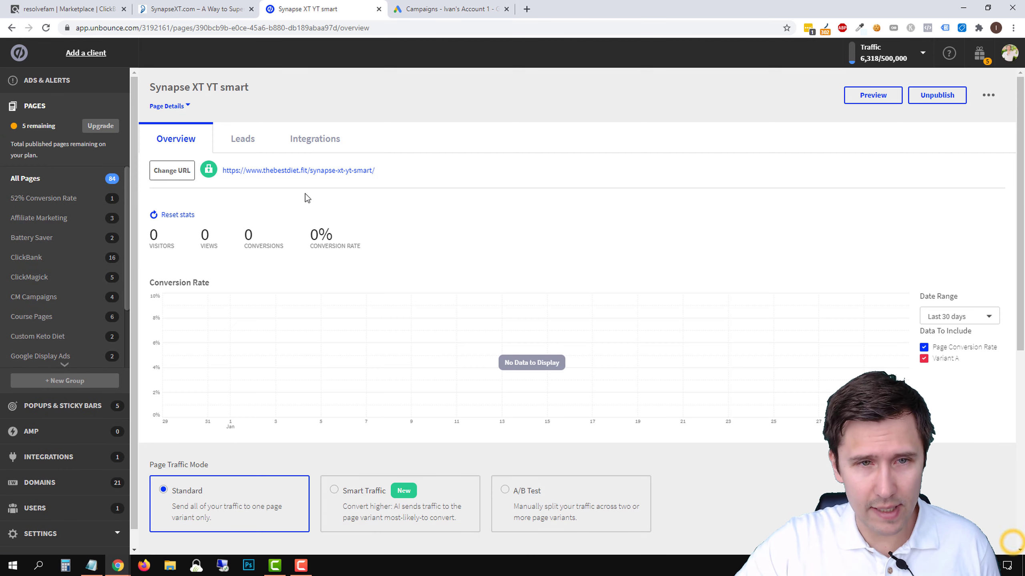
Open the published landing page in a new tab and examine its address, headline, photo and button
{"action": "left_click", "coordinate": [323, 171]}
{"action": "left_click", "coordinate": [423, 11]}
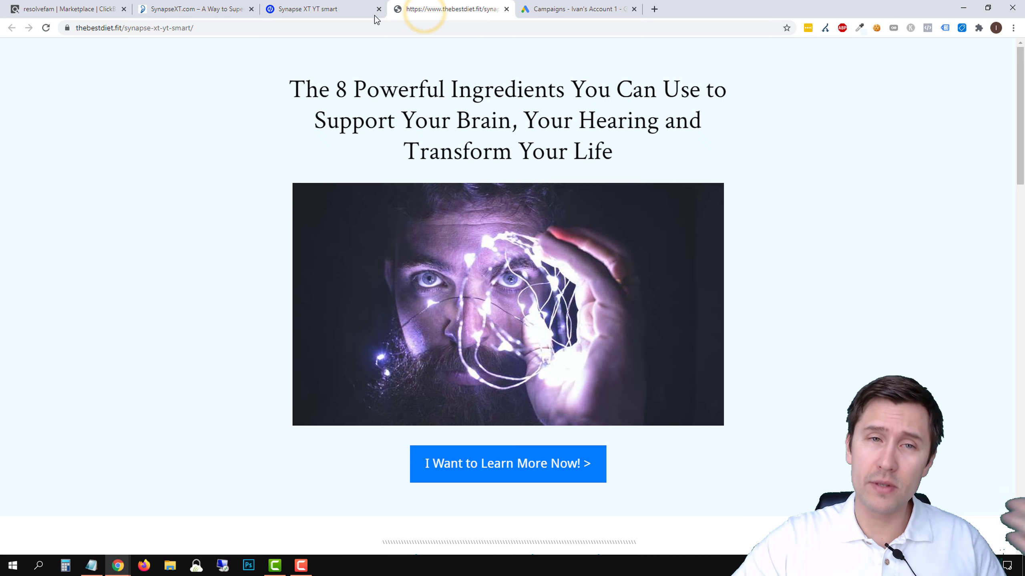
{"action": "left_click", "coordinate": [306, 9]}
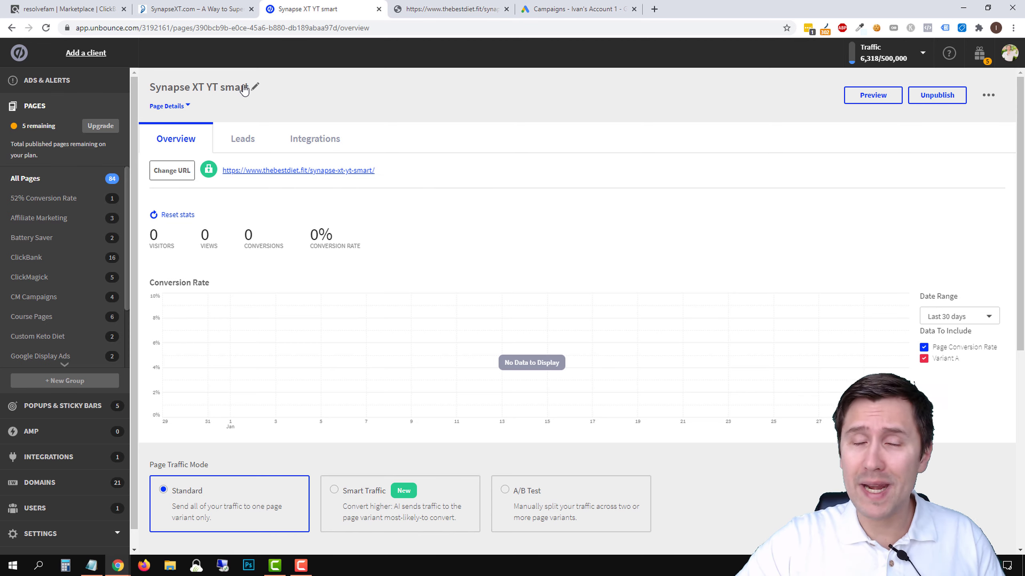
{"action": "left_click", "coordinate": [430, 9]}
{"action": "left_click_drag", "start_coordinate": [86, 28], "coordinate": [144, 28]}
{"action": "left_click", "coordinate": [156, 200]}
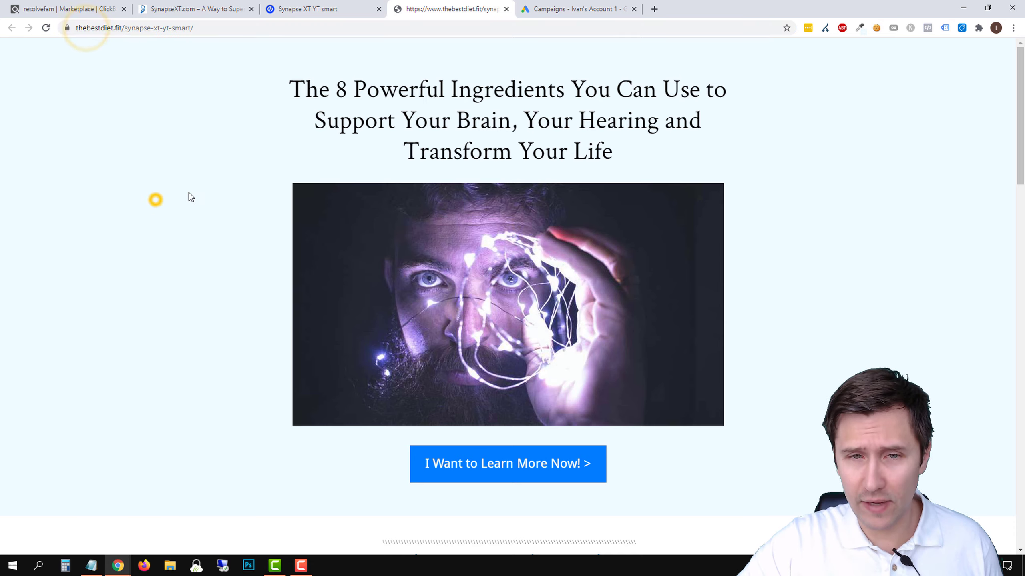
{"action": "scroll", "coordinate": [441, 393], "scroll_direction": "down", "scroll_amount": 3}
{"action": "scroll", "coordinate": [506, 147], "scroll_direction": "up", "scroll_amount": 3}
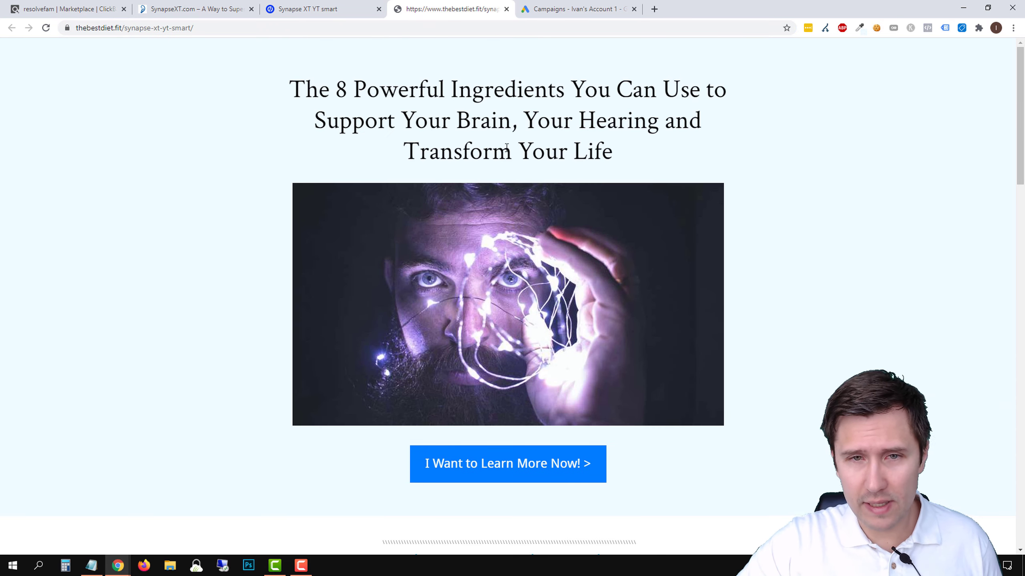
Test the photo's link to the sales page, close it, and briefly reopen the published landing page
{"action": "left_click", "coordinate": [541, 241]}
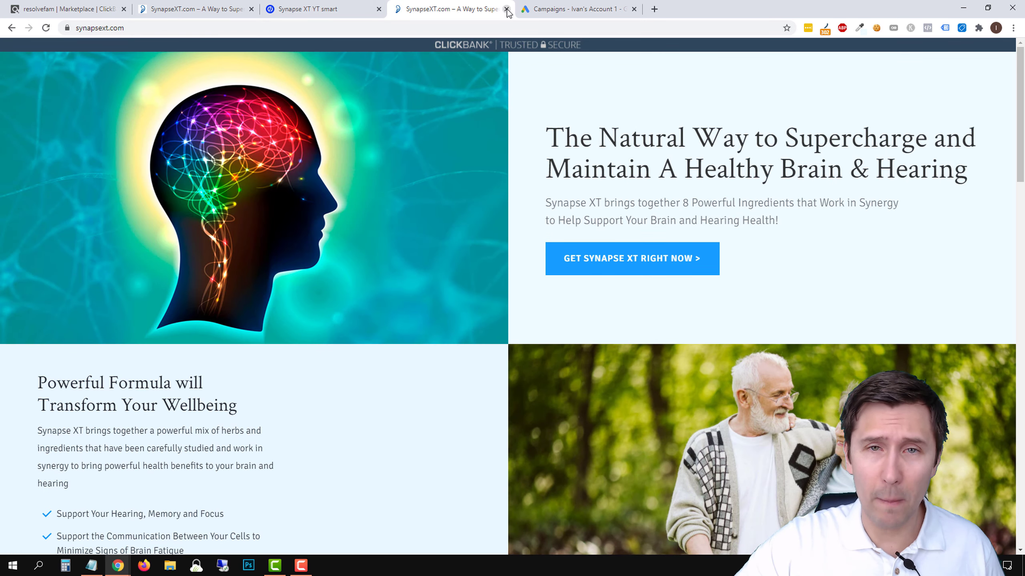
{"action": "left_click", "coordinate": [506, 9]}
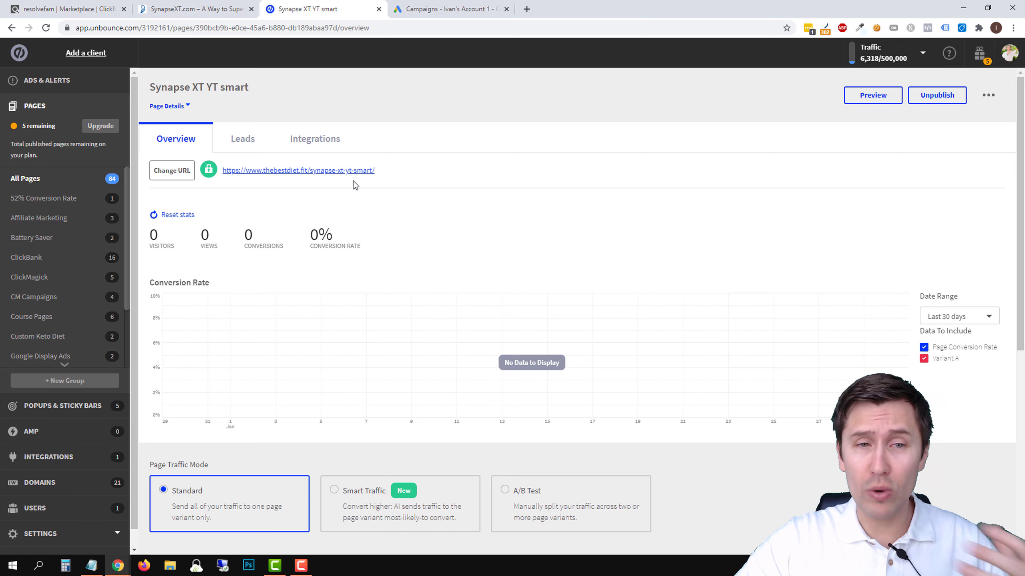
{"action": "right_click", "coordinate": [337, 173]}
{"action": "left_click", "coordinate": [359, 174]}
{"action": "left_click", "coordinate": [430, 9]}
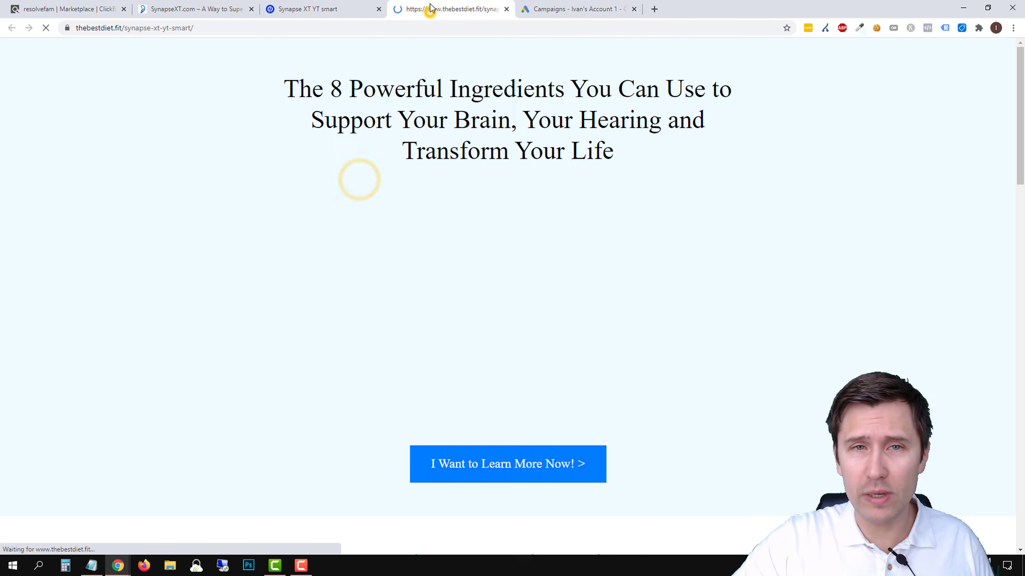
{"action": "left_click", "coordinate": [506, 9]}
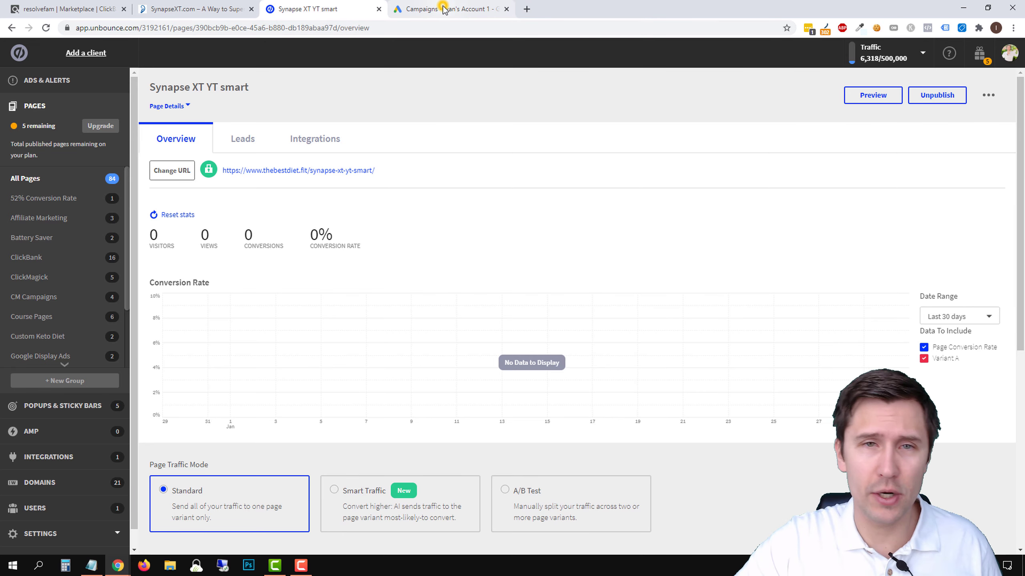
Switch to Google Ads and start a new campaign with the Website traffic goal and the Search campaign type
{"action": "left_click", "coordinate": [442, 9]}
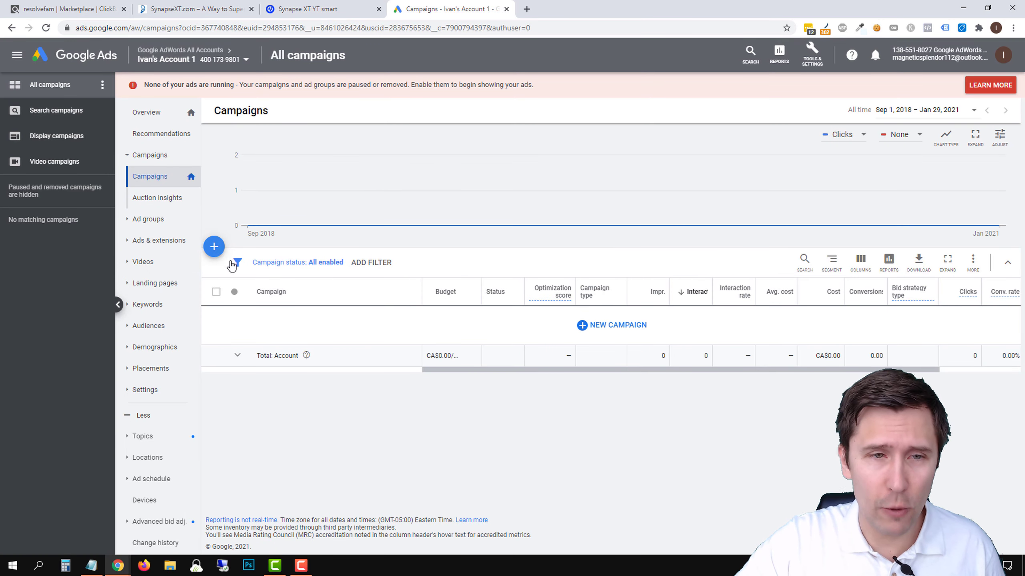
{"action": "left_click", "coordinate": [214, 246]}
{"action": "left_click", "coordinate": [254, 285]}
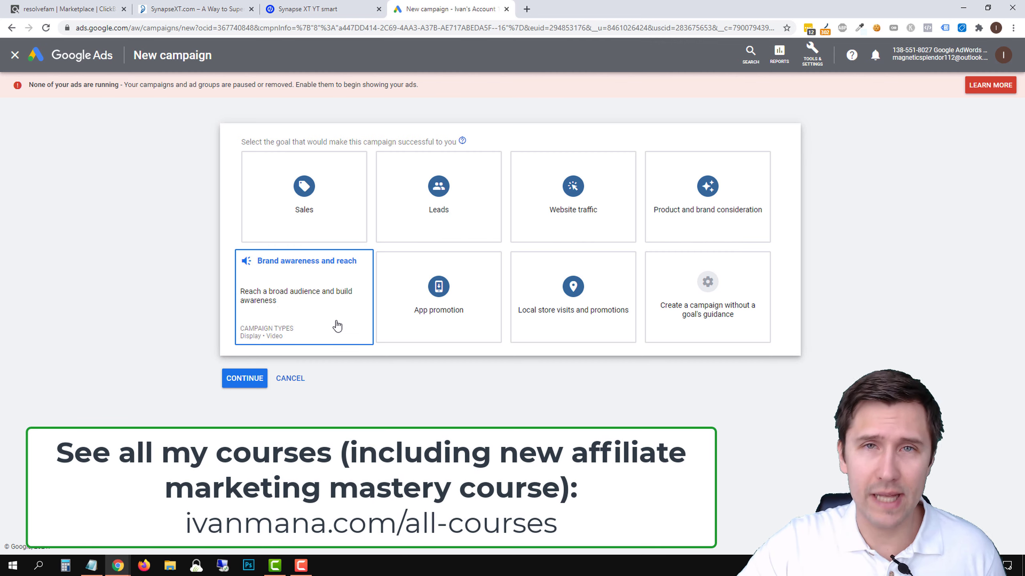
{"action": "left_click", "coordinate": [599, 223]}
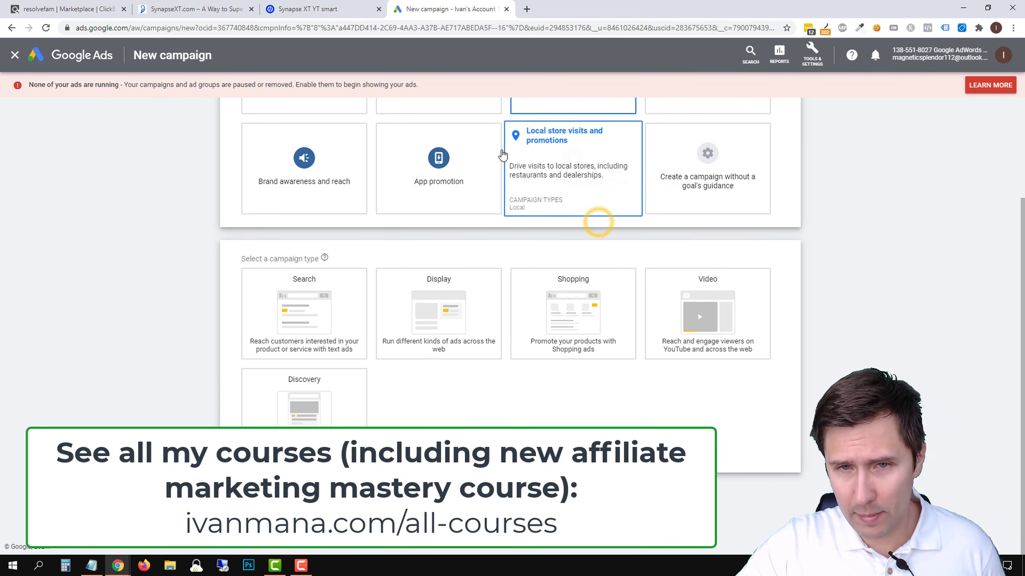
{"action": "left_click", "coordinate": [304, 319]}
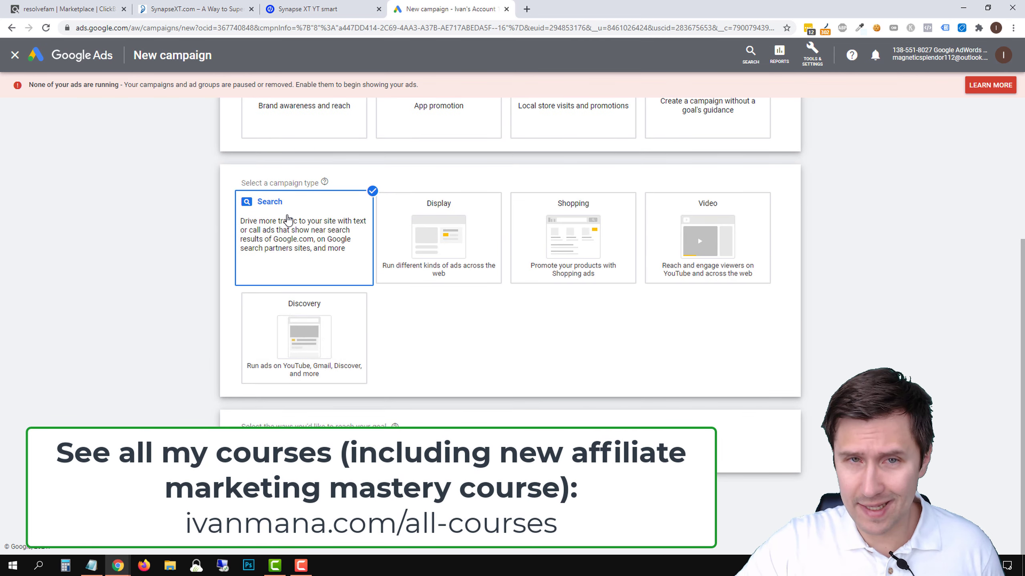
Copy the published landing page's address from Unbounce, enter it as the campaign's business website in Google Ads, and continue to the campaign settings
{"action": "left_click", "coordinate": [307, 9]}
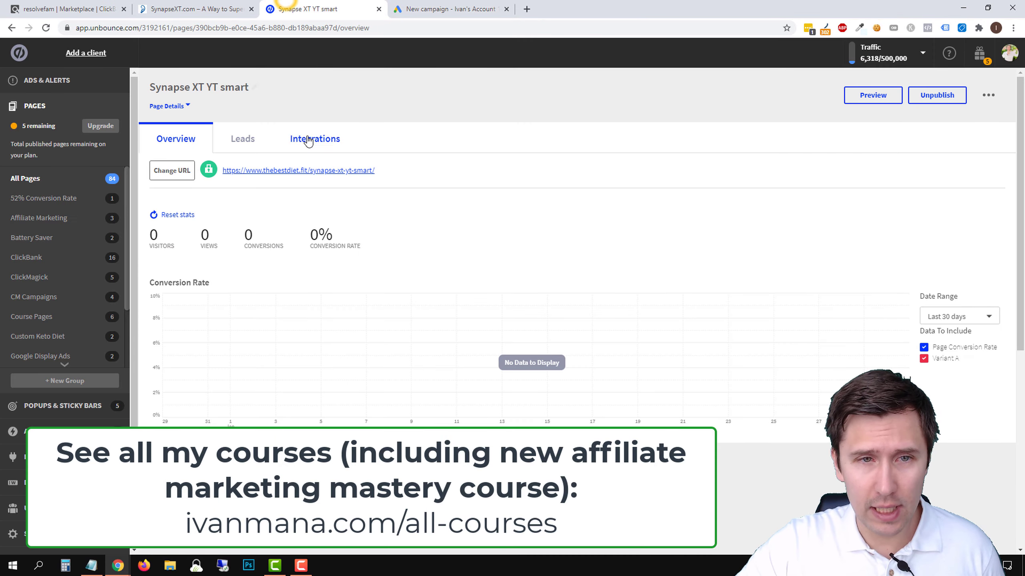
{"action": "right_click", "coordinate": [298, 174]}
{"action": "left_click", "coordinate": [347, 231]}
{"action": "left_click", "coordinate": [411, 8]}
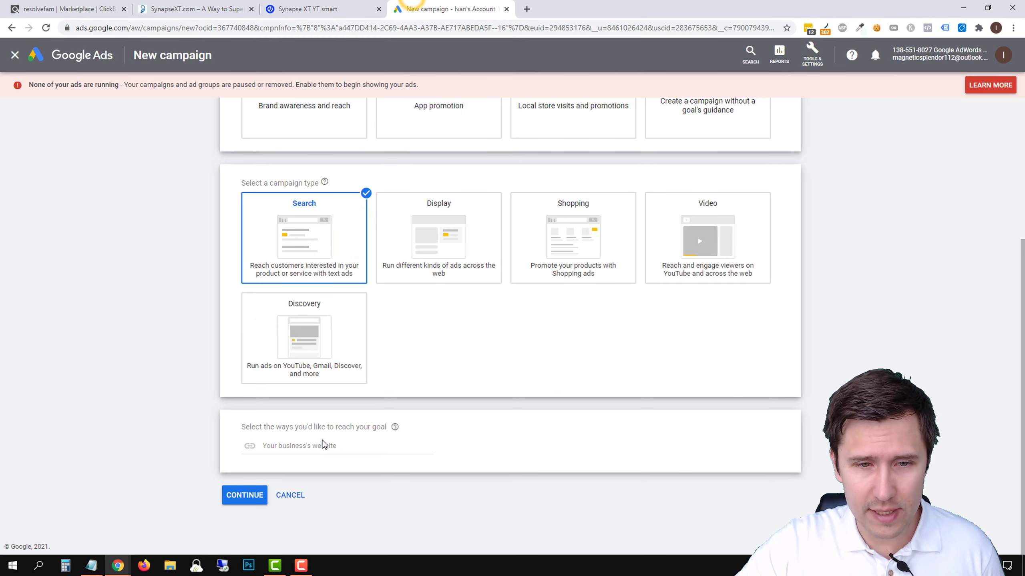
{"action": "left_click", "coordinate": [322, 444]}
{"action": "right_click", "coordinate": [331, 442]}
{"action": "left_click", "coordinate": [357, 328]}
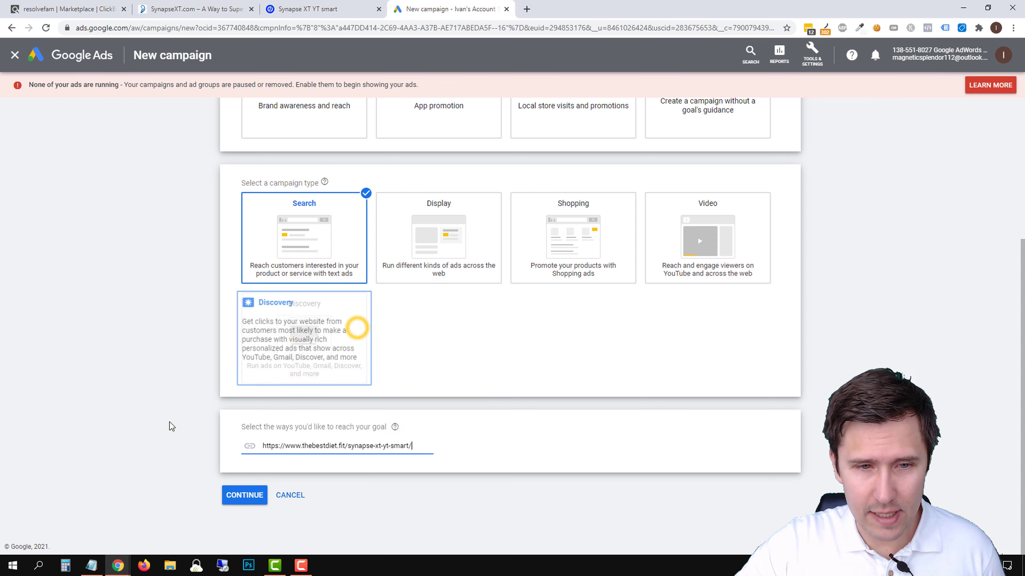
{"action": "left_click", "coordinate": [237, 496]}
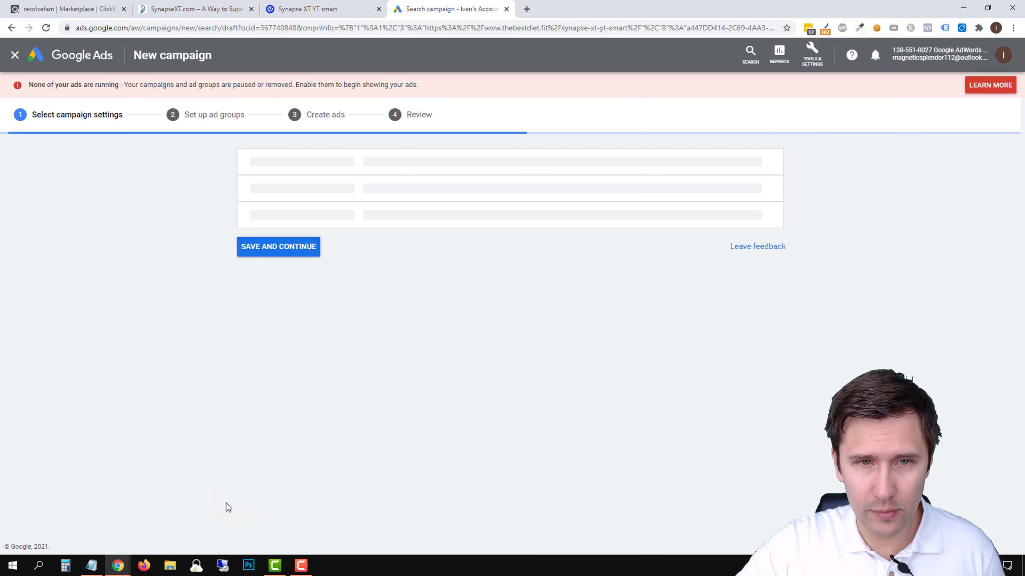
Rename the campaign as Synapse XT
{"action": "left_click", "coordinate": [395, 238]}
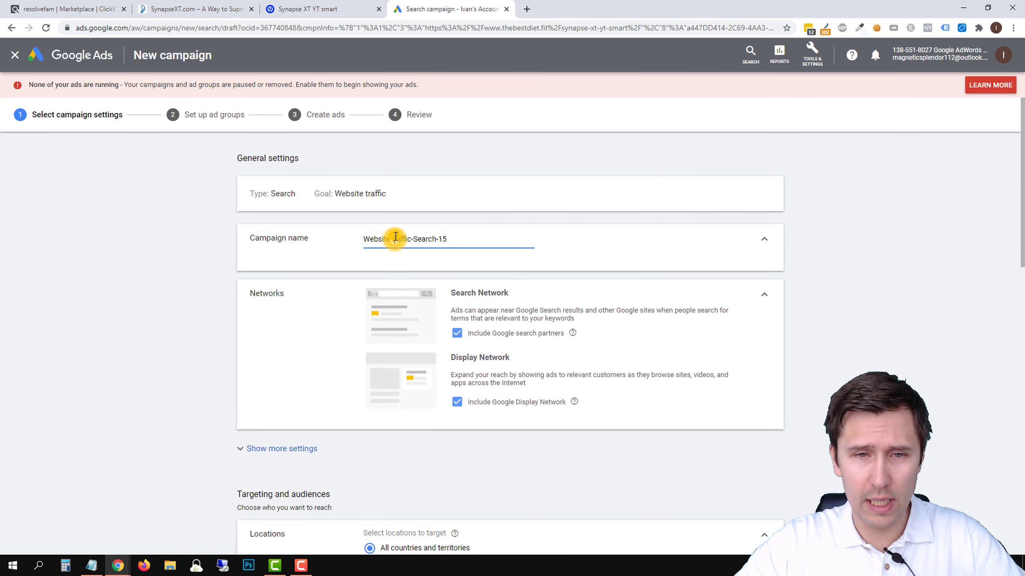
{"action": "double_click", "coordinate": [395, 239]}
{"action": "double_click", "coordinate": [385, 238]}
{"action": "key", "text": "ctrl+a"}
{"action": "type", "text": "Synapse"}
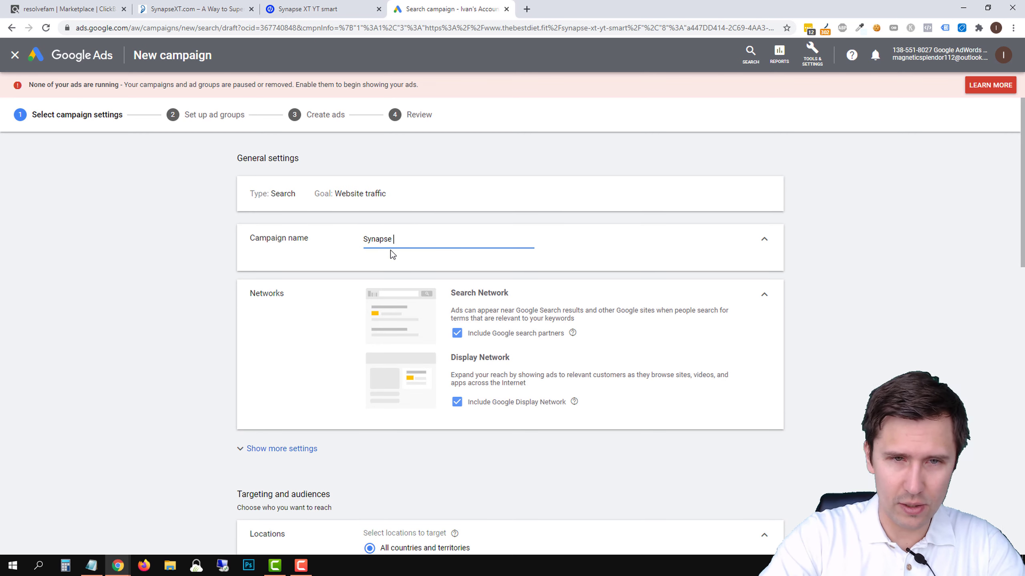
{"action": "type", "text": " XT"}
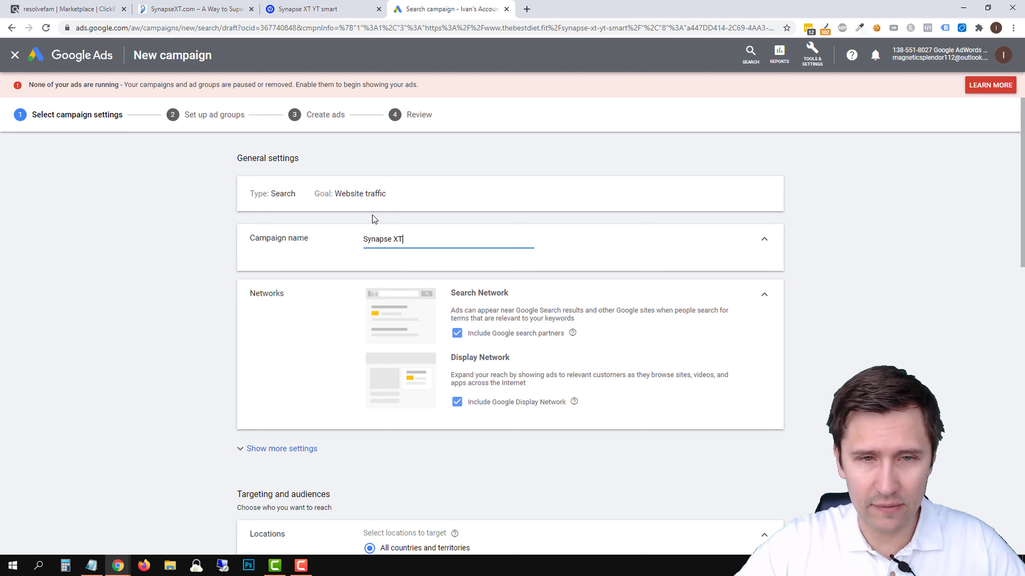
Exclude the Google Display Network from the campaign and briefly check the additional general settings
{"action": "scroll", "coordinate": [488, 311], "scroll_direction": "down", "scroll_amount": 3}
{"action": "left_click", "coordinate": [459, 295]}
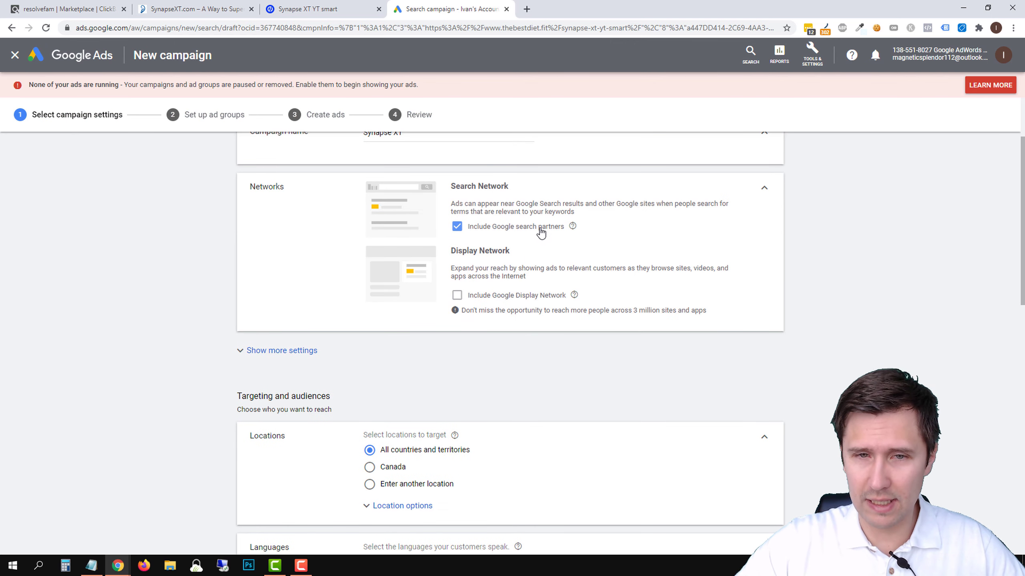
{"action": "scroll", "coordinate": [450, 313], "scroll_direction": "down", "scroll_amount": 1}
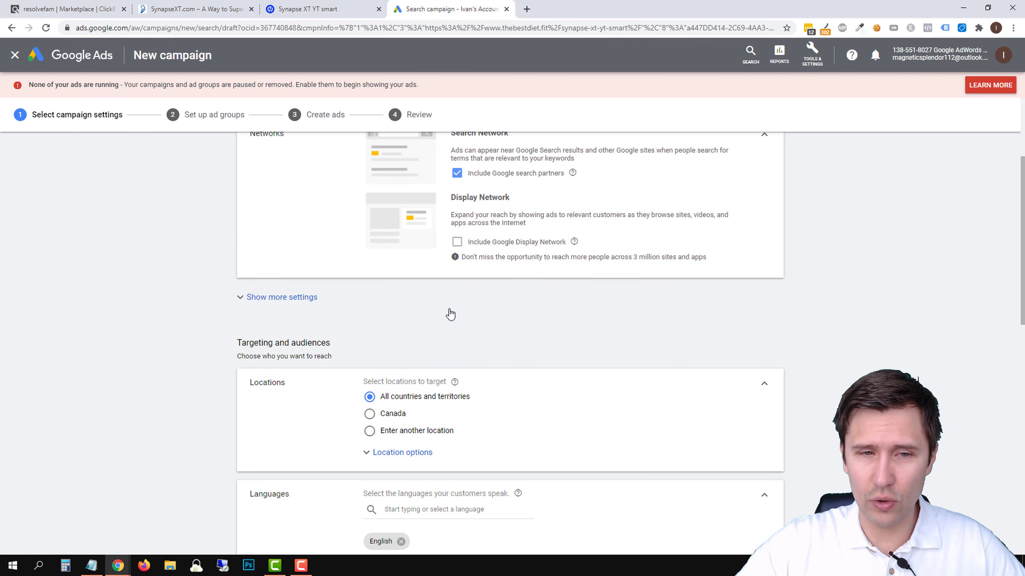
{"action": "left_click", "coordinate": [311, 297]}
{"action": "left_click", "coordinate": [299, 303]}
{"action": "scroll", "coordinate": [404, 375], "scroll_direction": "down", "scroll_amount": 1}
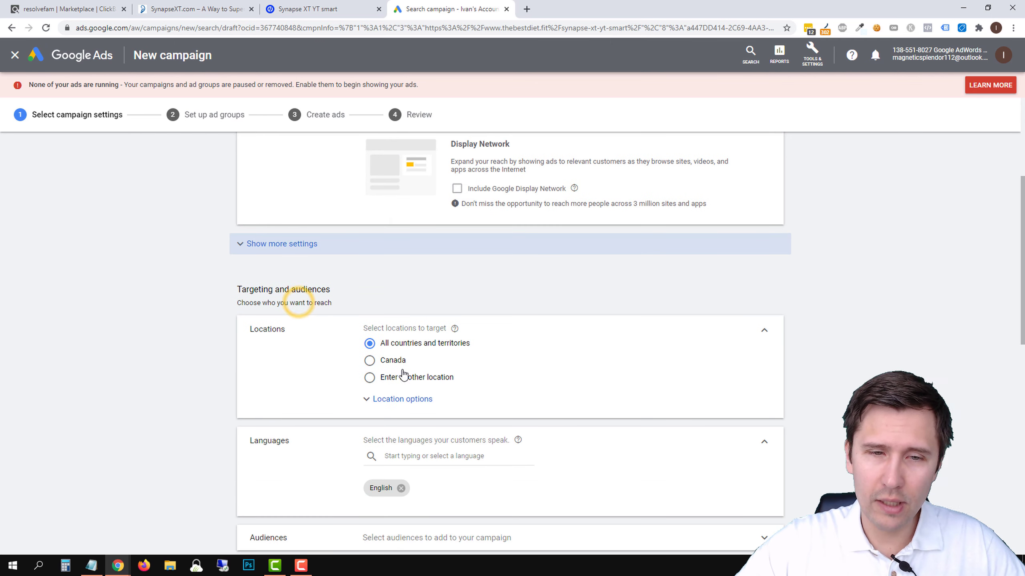
Switch location targeting to entering another location and target the United States
{"action": "scroll", "coordinate": [399, 355], "scroll_direction": "down", "scroll_amount": 1}
{"action": "left_click", "coordinate": [389, 323]}
{"action": "scroll", "coordinate": [419, 310], "scroll_direction": "down", "scroll_amount": 1}
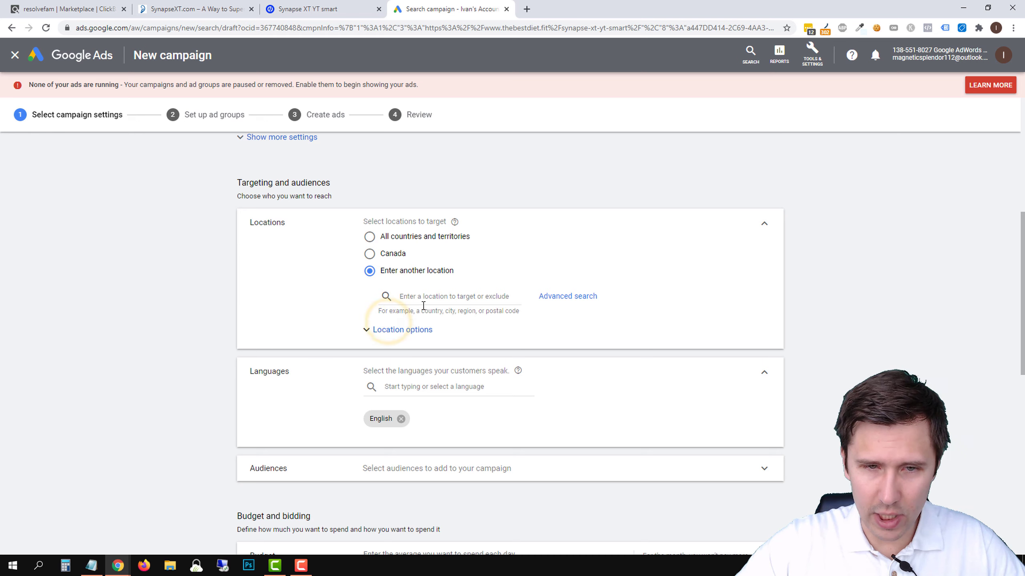
{"action": "left_click", "coordinate": [424, 296]}
{"action": "type", "text": "uni"}
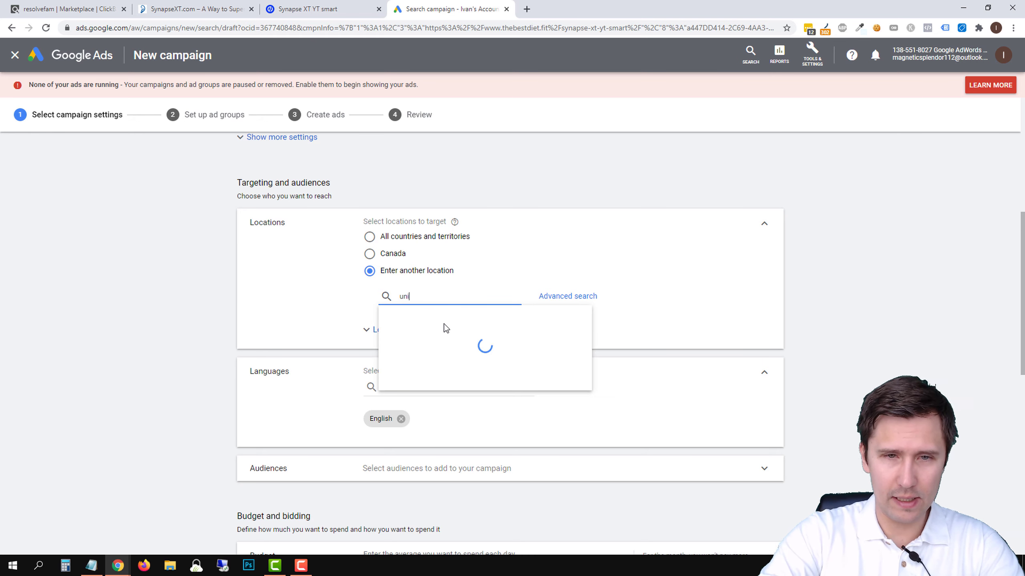
{"action": "type", "text": "ted states"}
{"action": "left_click", "coordinate": [446, 326]}
Add Canada and Australia to the targeted locations
{"action": "type", "text": "canada"}
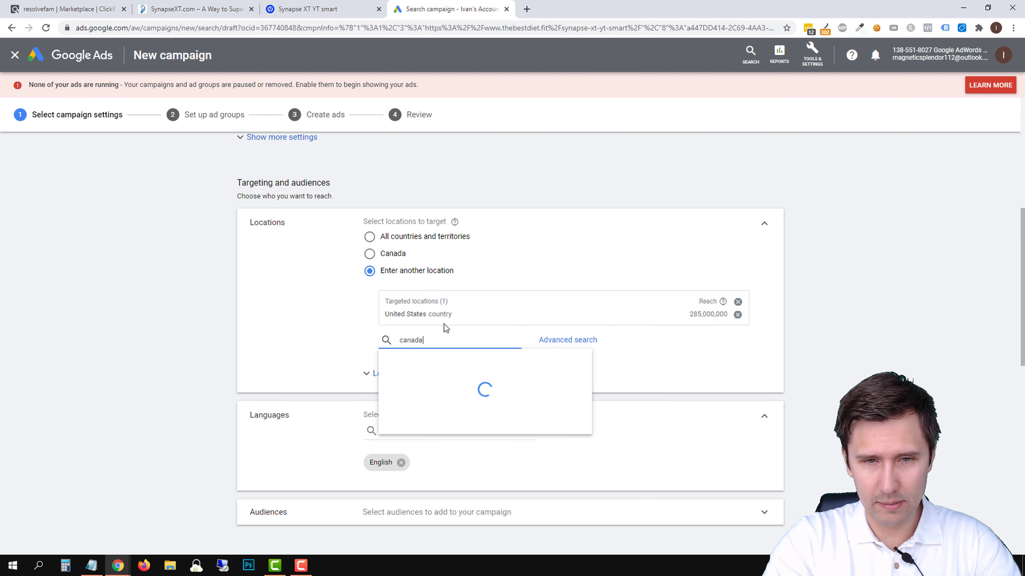
{"action": "key", "text": "Return"}
{"action": "type", "text": "aust"}
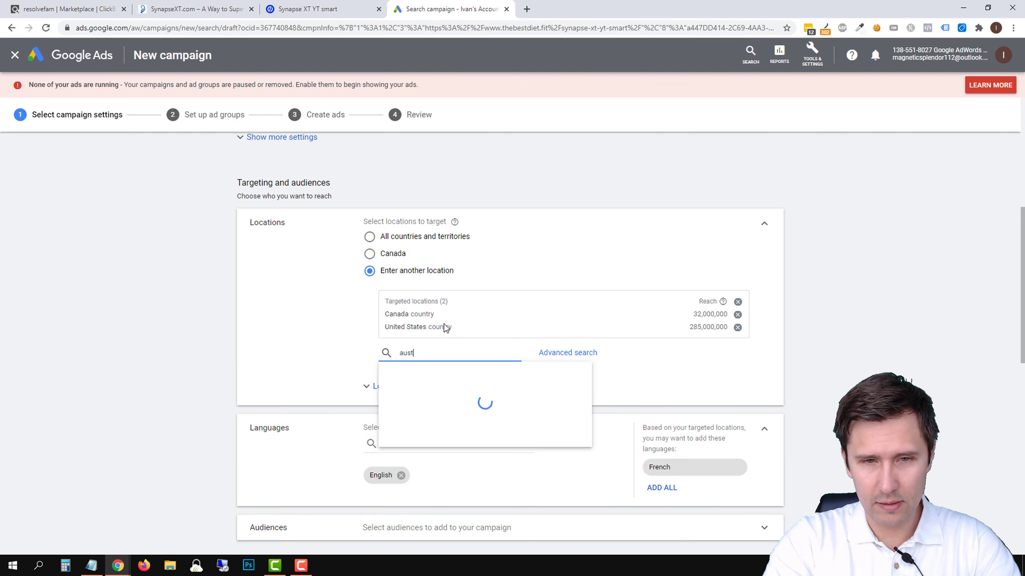
{"action": "type", "text": "ralia"}
{"action": "key", "text": "Return"}
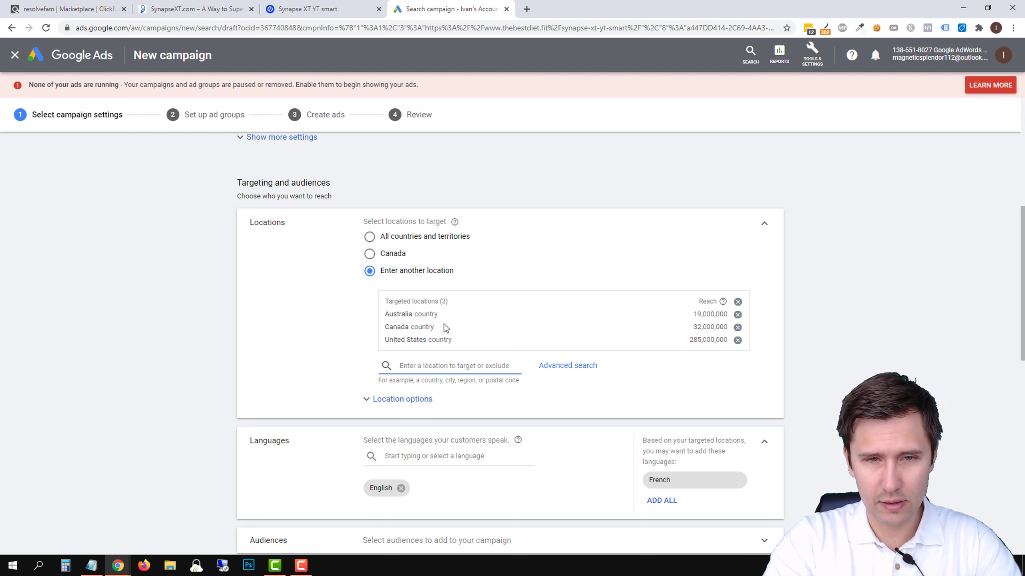
Add New Zealand and the United Kingdom to the targeted locations
{"action": "type", "text": "new zea"}
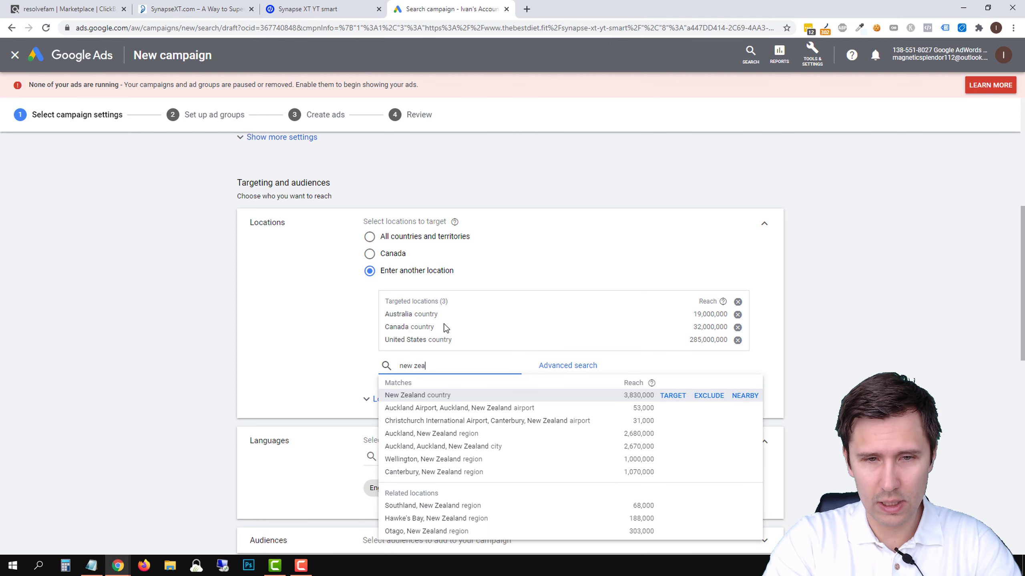
{"action": "key", "text": "Return"}
{"action": "type", "text": "united king"}
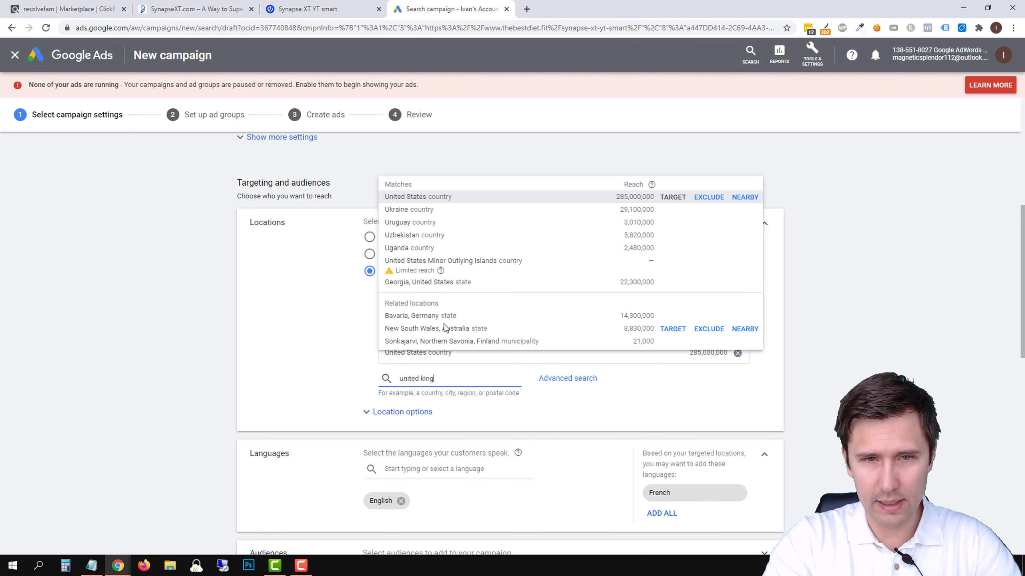
{"action": "key", "text": "Return"}
Review the language and audience settings and set the average daily budget to CA$10.00
{"action": "scroll", "coordinate": [204, 325], "scroll_direction": "down", "scroll_amount": 4}
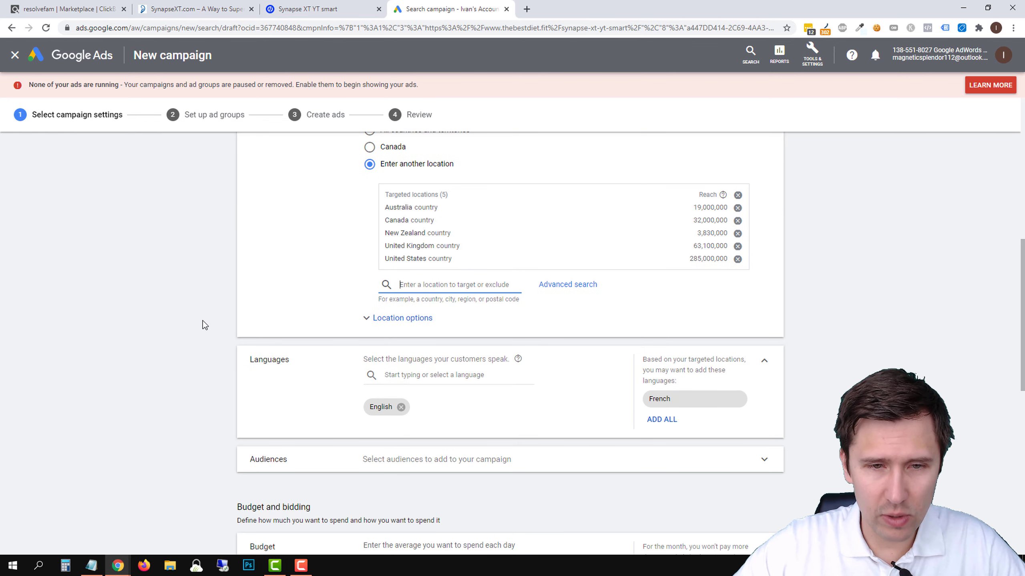
{"action": "scroll", "coordinate": [215, 321], "scroll_direction": "down", "scroll_amount": 1}
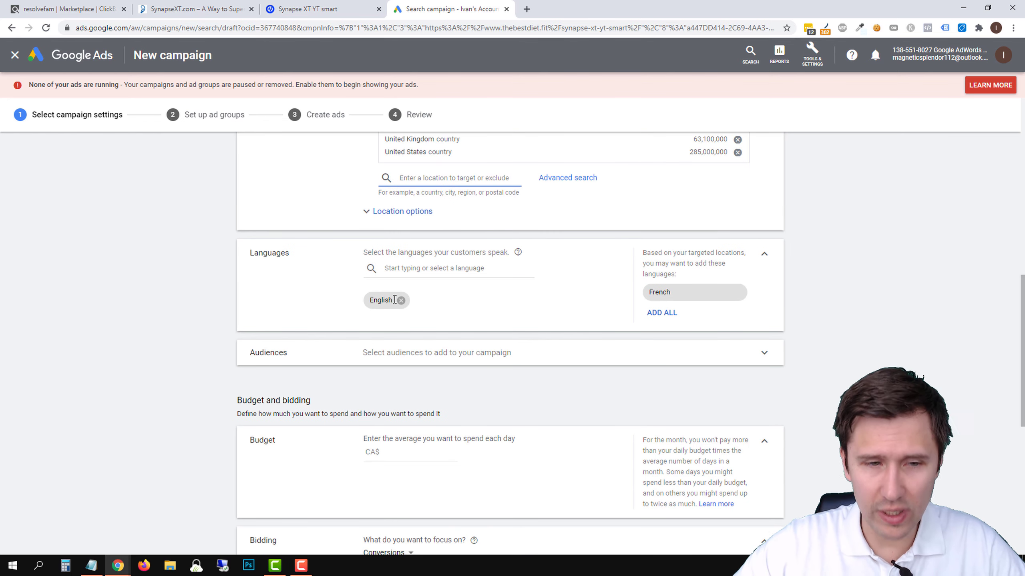
{"action": "scroll", "coordinate": [326, 323], "scroll_direction": "down", "scroll_amount": 2}
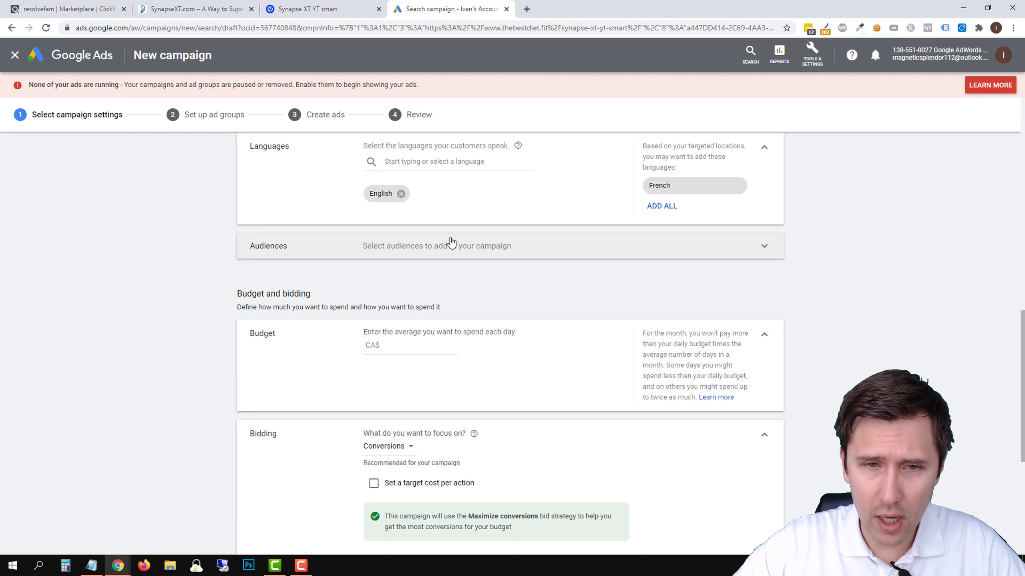
{"action": "scroll", "coordinate": [427, 248], "scroll_direction": "down", "scroll_amount": 2}
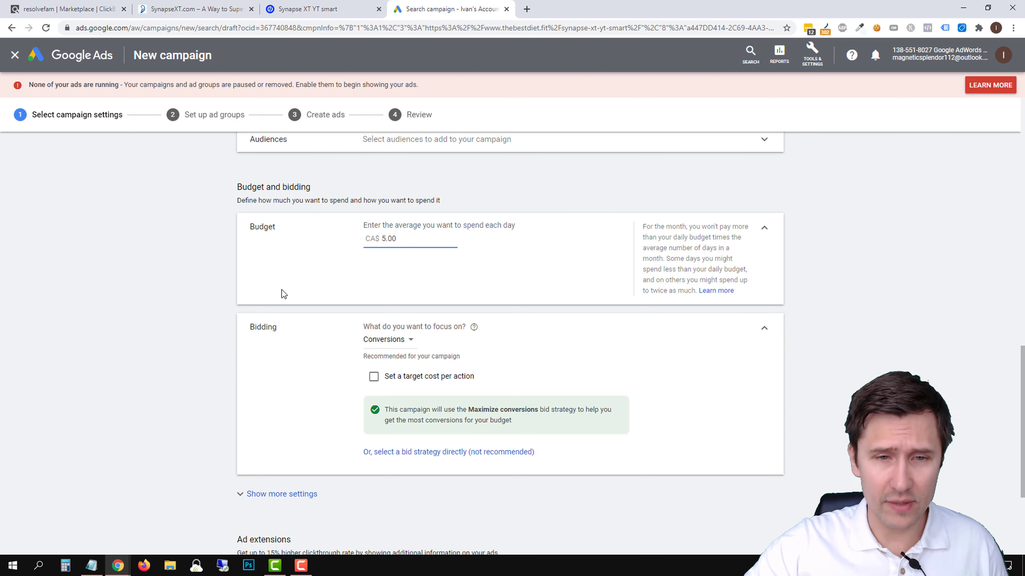
{"action": "double_click", "coordinate": [407, 239]}
{"action": "type", "text": "10.0"}
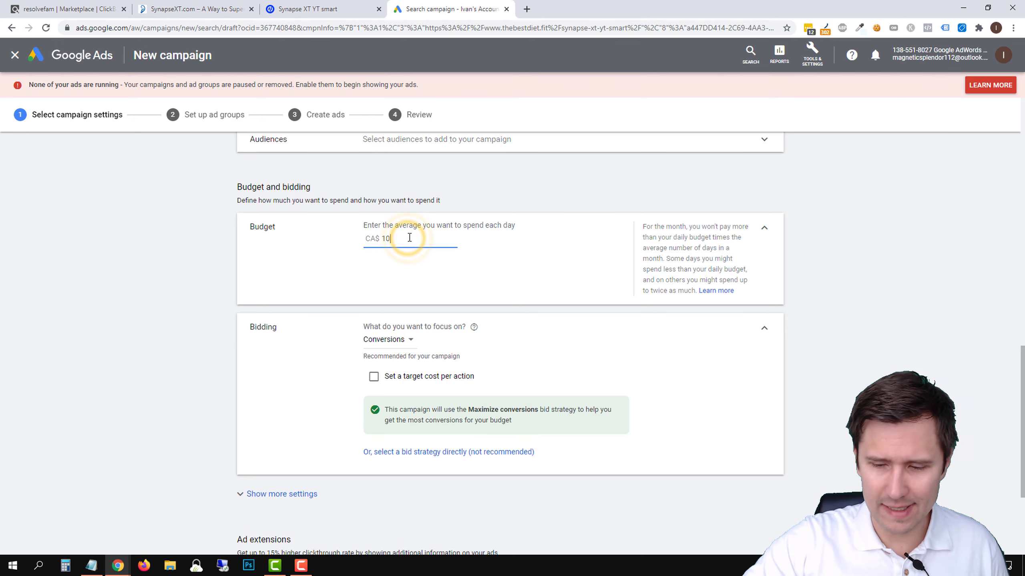
Choose Manual CPC directly as the bid strategy and turn off Enhanced CPC
{"action": "scroll", "coordinate": [342, 329], "scroll_direction": "down", "scroll_amount": 3}
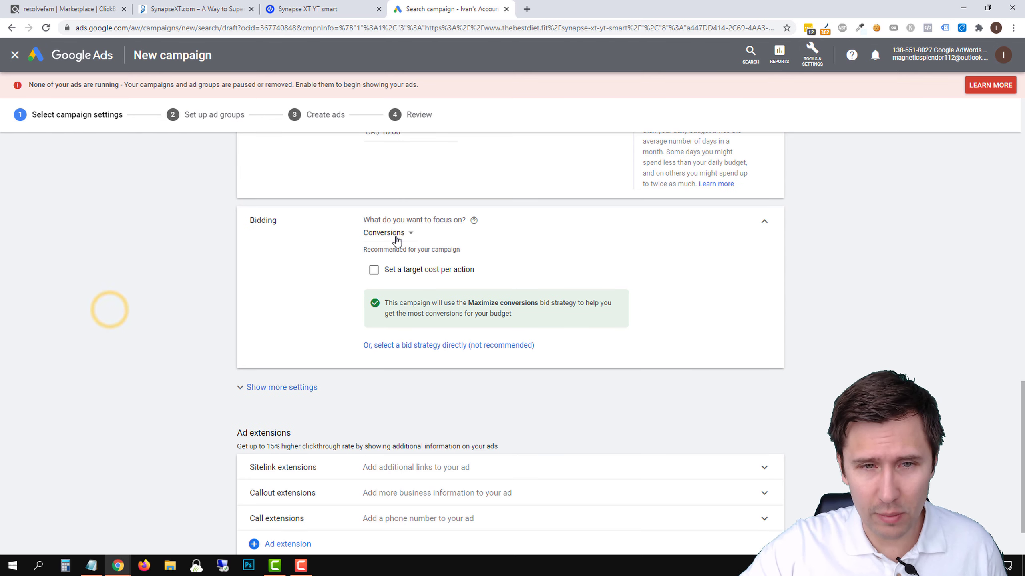
{"action": "left_click", "coordinate": [389, 233]}
{"action": "left_click", "coordinate": [428, 341]}
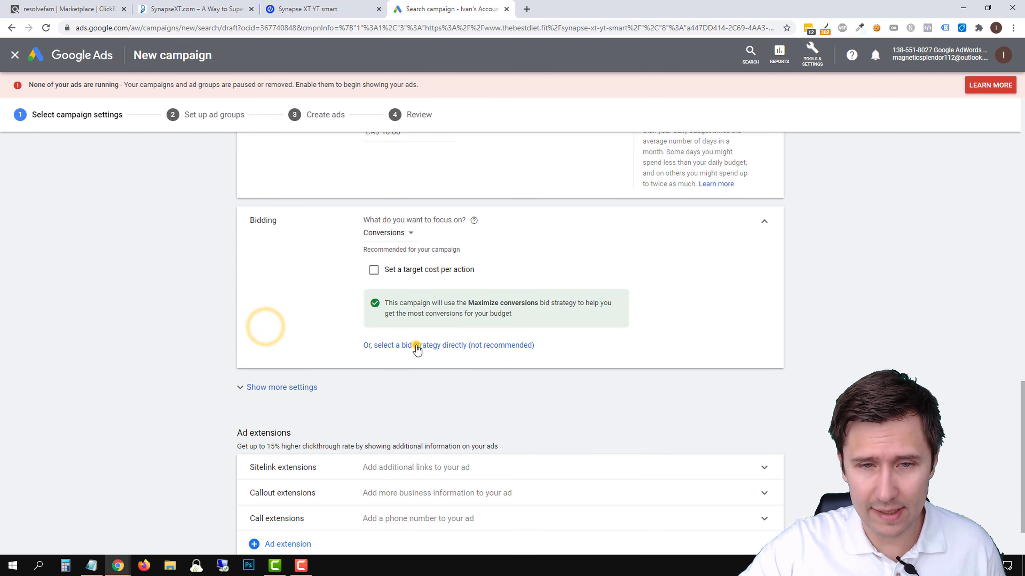
{"action": "left_click", "coordinate": [416, 345]}
{"action": "left_click", "coordinate": [400, 255]}
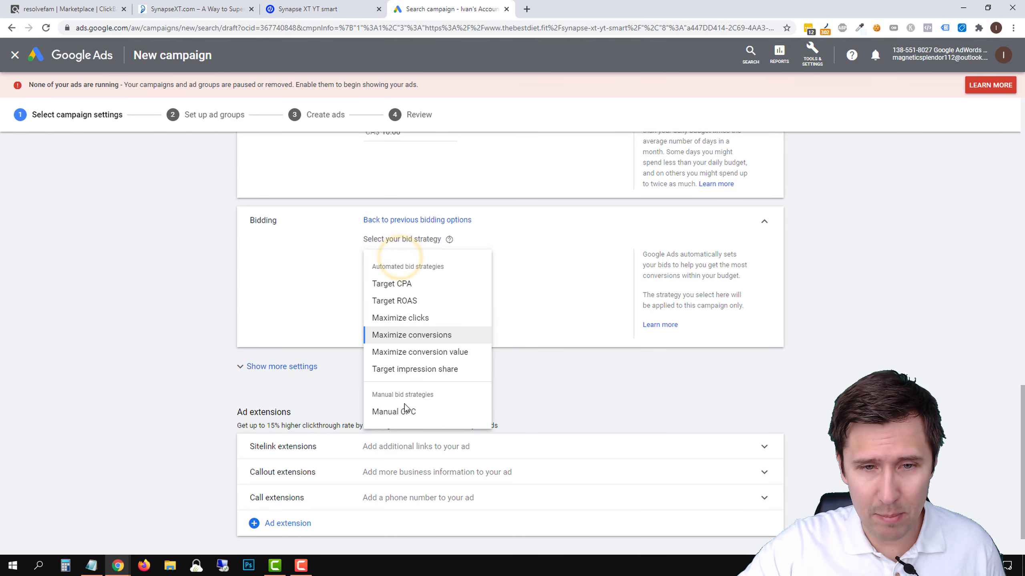
{"action": "left_click", "coordinate": [394, 412]}
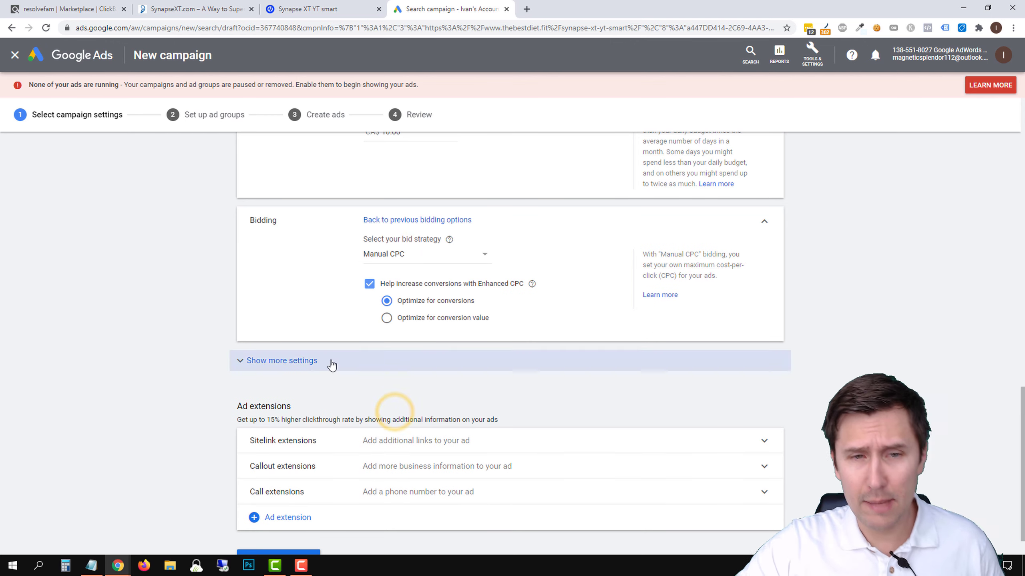
{"action": "left_click", "coordinate": [370, 284]}
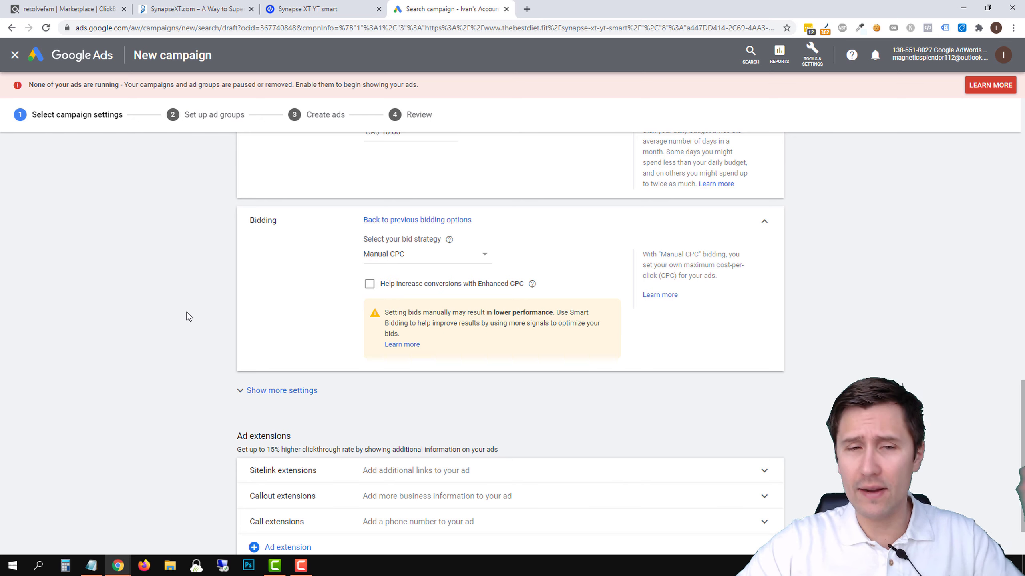
Set the ad rotation to "Do not optimize: Rotate ads indefinitely" and save the campaign settings to continue
{"action": "scroll", "coordinate": [187, 316], "scroll_direction": "down", "scroll_amount": 2}
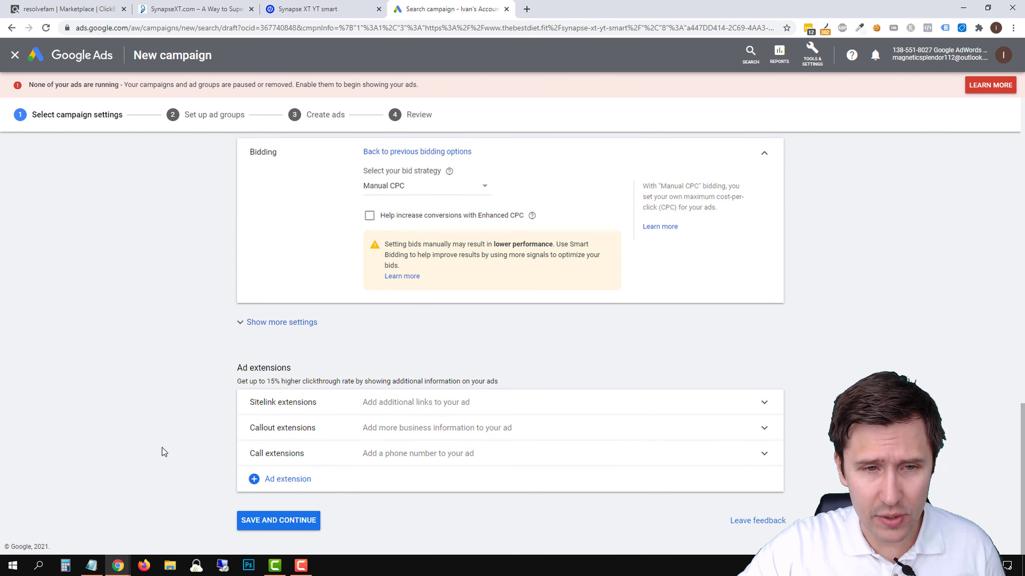
{"action": "left_click", "coordinate": [278, 323]}
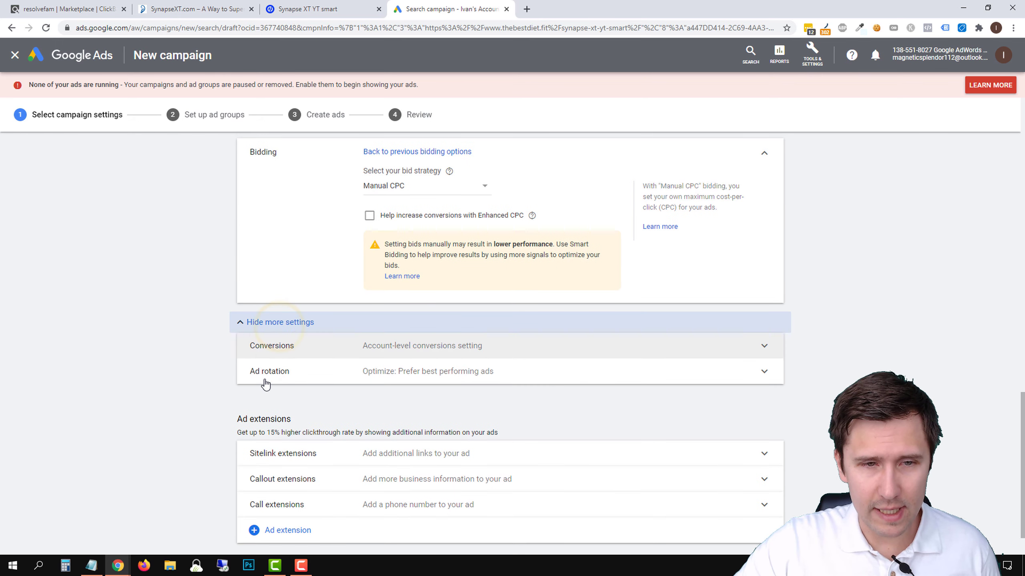
{"action": "left_click", "coordinate": [367, 380]}
{"action": "scroll", "coordinate": [442, 384], "scroll_direction": "down", "scroll_amount": 1}
{"action": "left_click", "coordinate": [386, 344]}
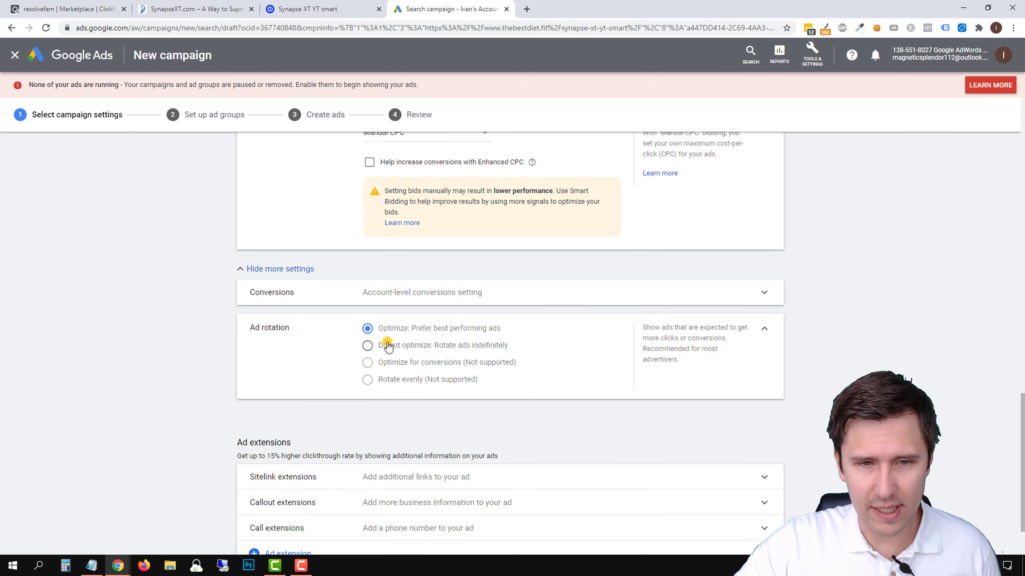
{"action": "left_click", "coordinate": [275, 269]}
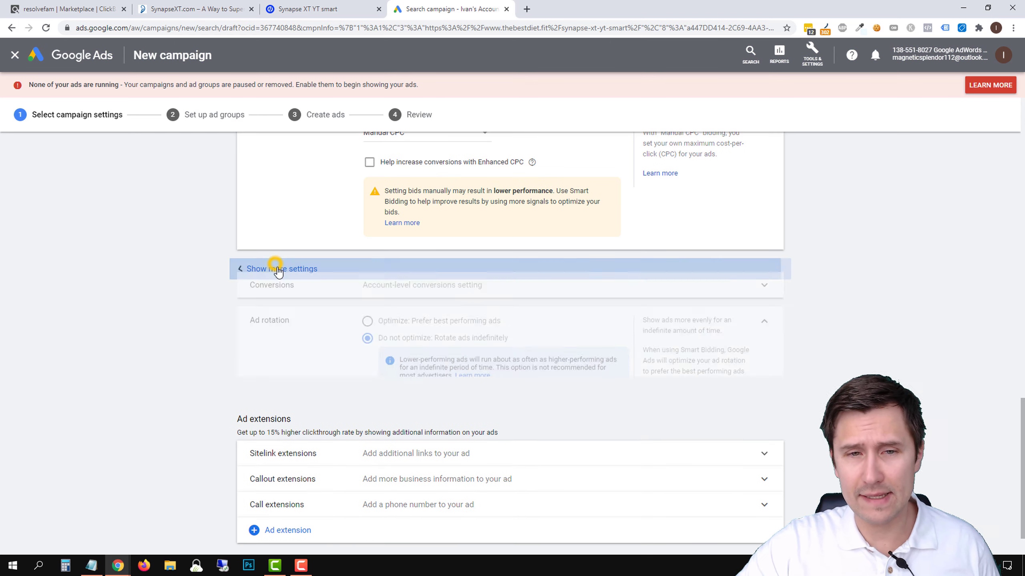
{"action": "left_click", "coordinate": [285, 520]}
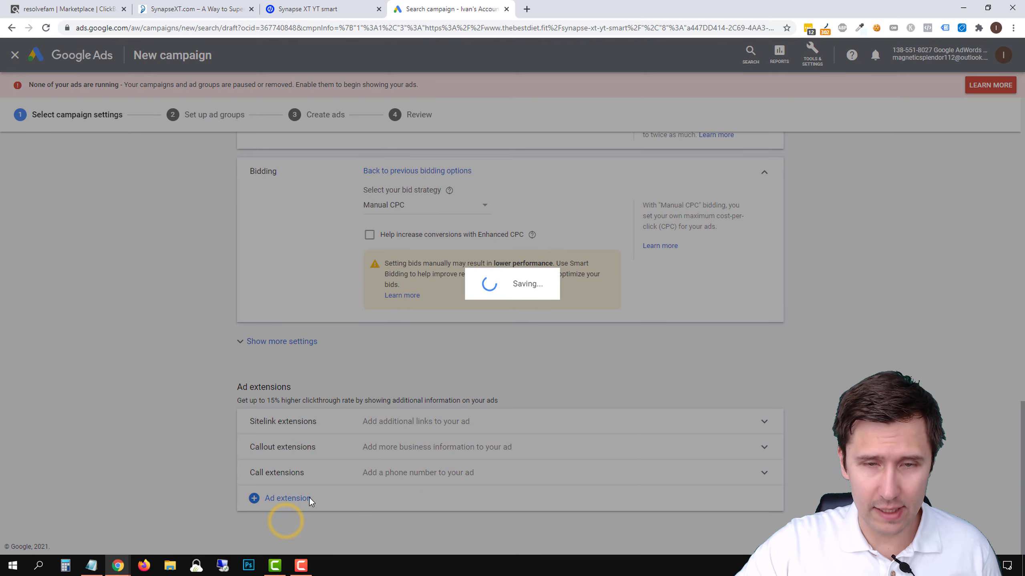